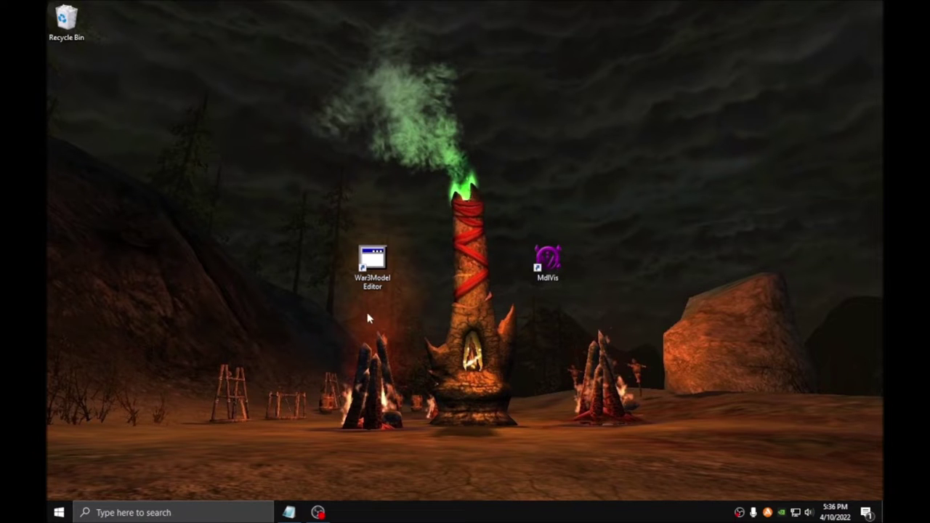
# Step: Start War3 Model Editor, bring up the MPQ Browser and load the War3.mpq archive
pyautogui.doubleClick(372, 260)
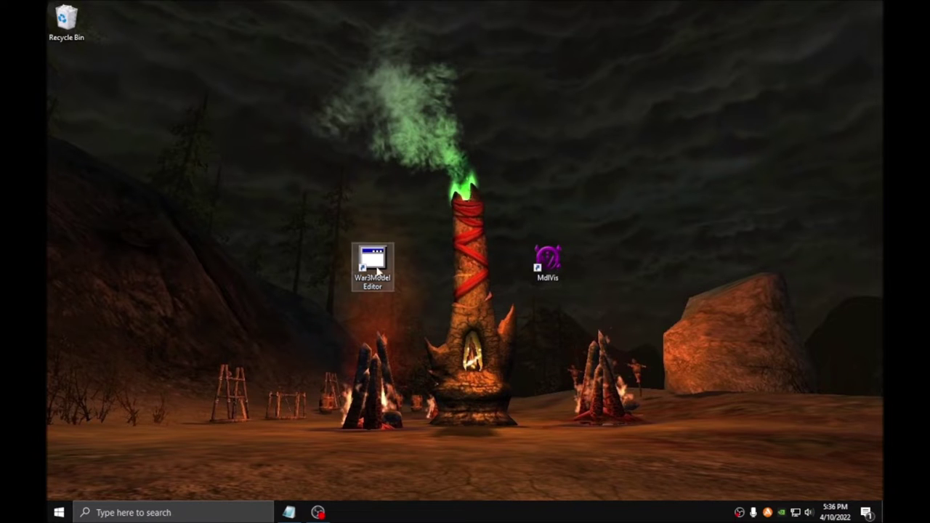
pyautogui.click(452, 129)
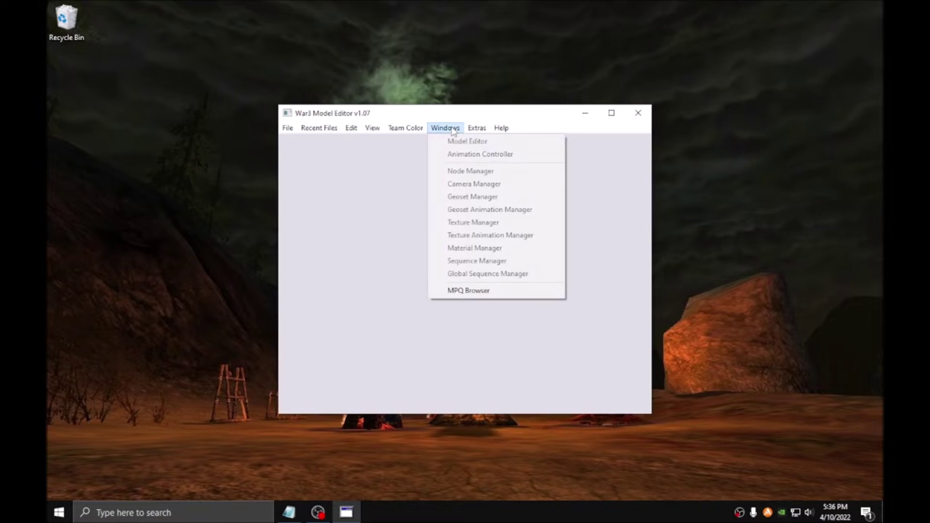
pyautogui.click(455, 290)
pyautogui.click(343, 93)
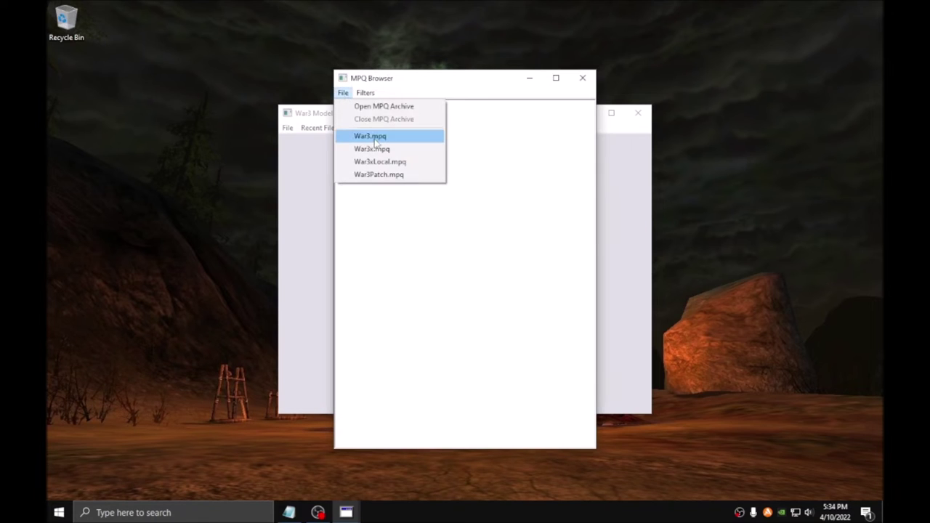
pyautogui.click(372, 136)
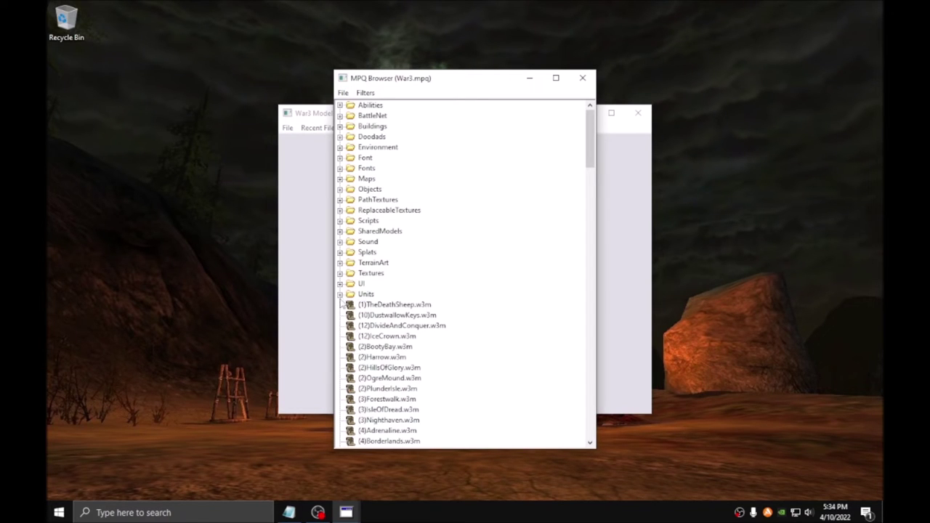
# Step: Export the Footman model from Units > Human > Footman to the desktop's Models folder as Footman.mdx
pyautogui.doubleClick(345, 294)
pyautogui.click(351, 147)
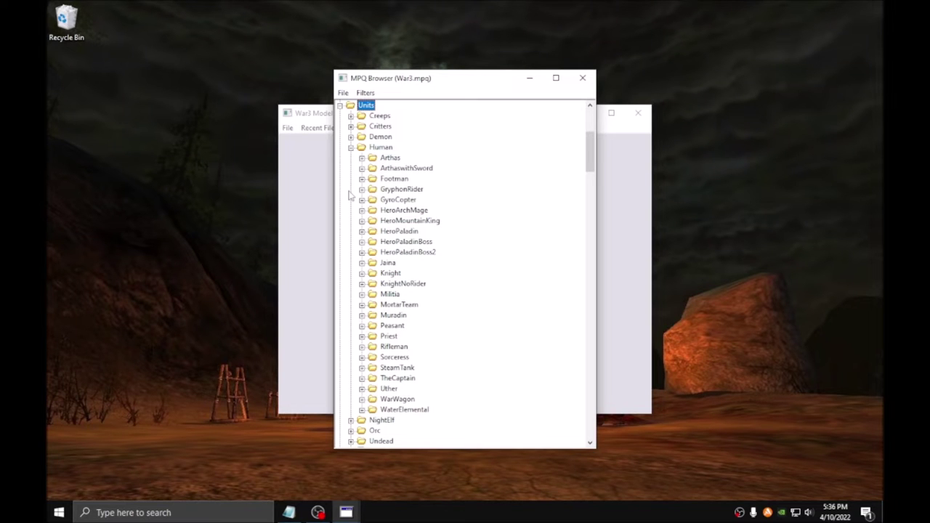
pyautogui.click(362, 178)
pyautogui.click(407, 190)
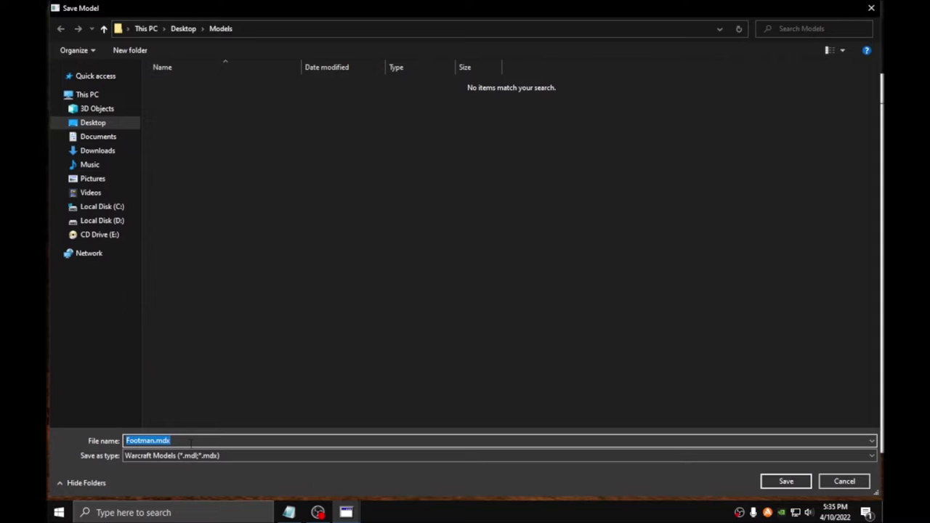
pyautogui.click(191, 439)
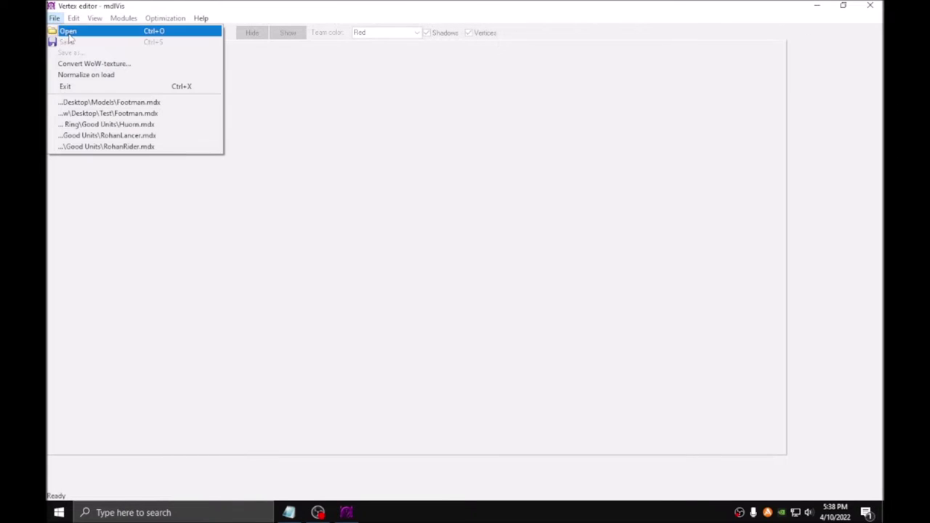
# Step: In MdlVis, open Footman.mdx from the Models folder and display the model with its textures
pyautogui.click(70, 31)
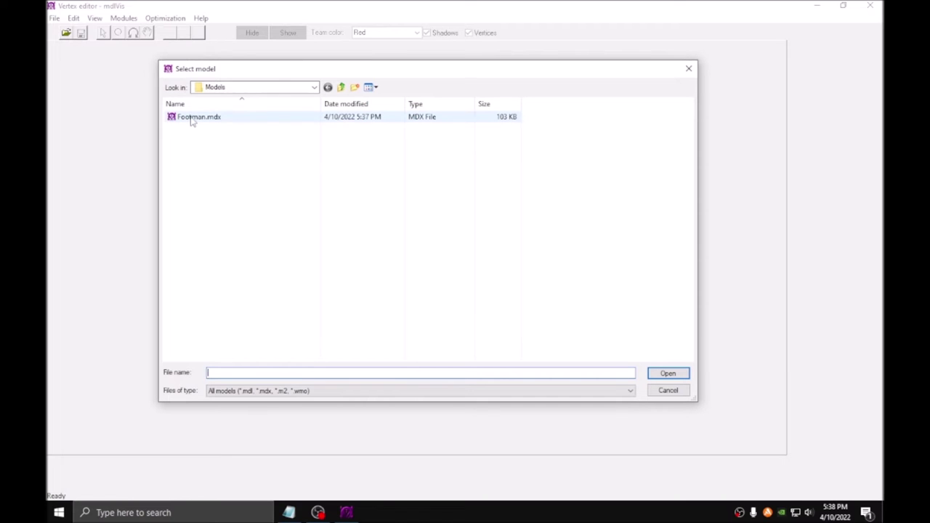
pyautogui.doubleClick(194, 117)
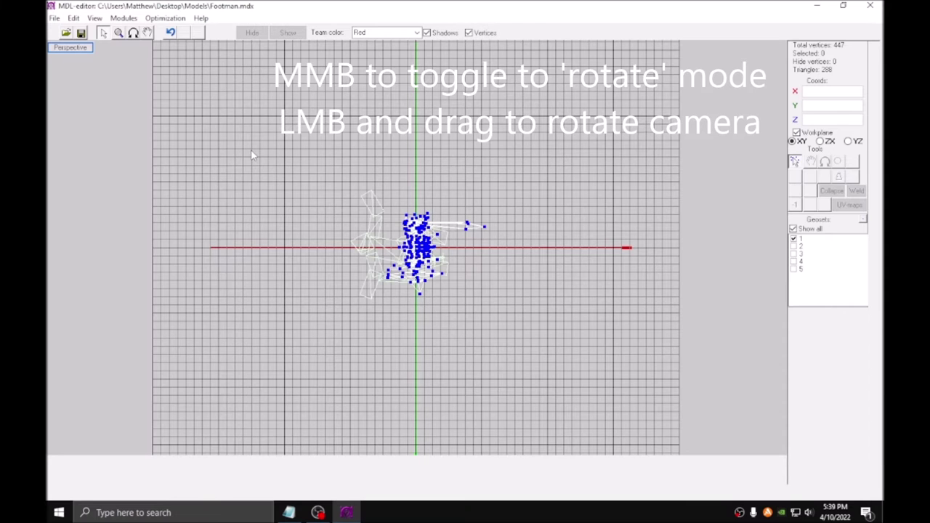
pyautogui.middleClick(252, 155)
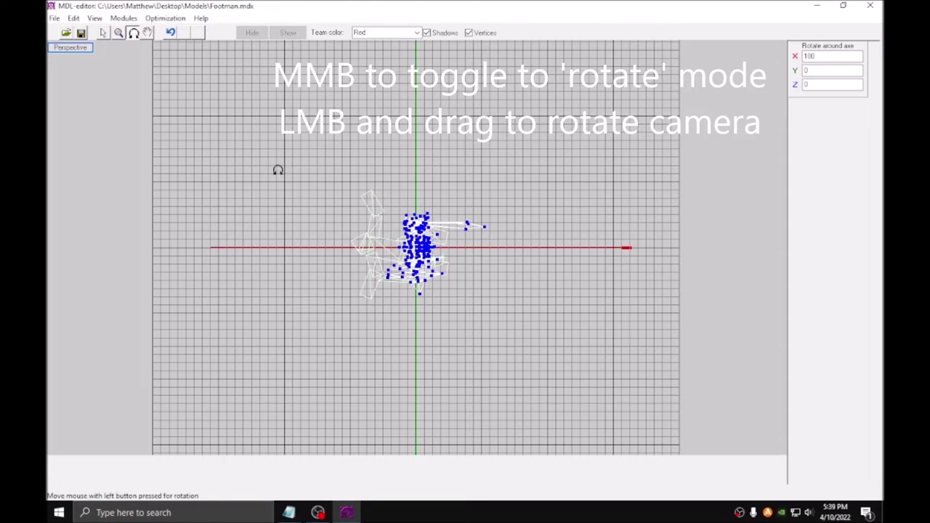
pyautogui.moveTo(439, 279); pyautogui.dragTo(354, 209)
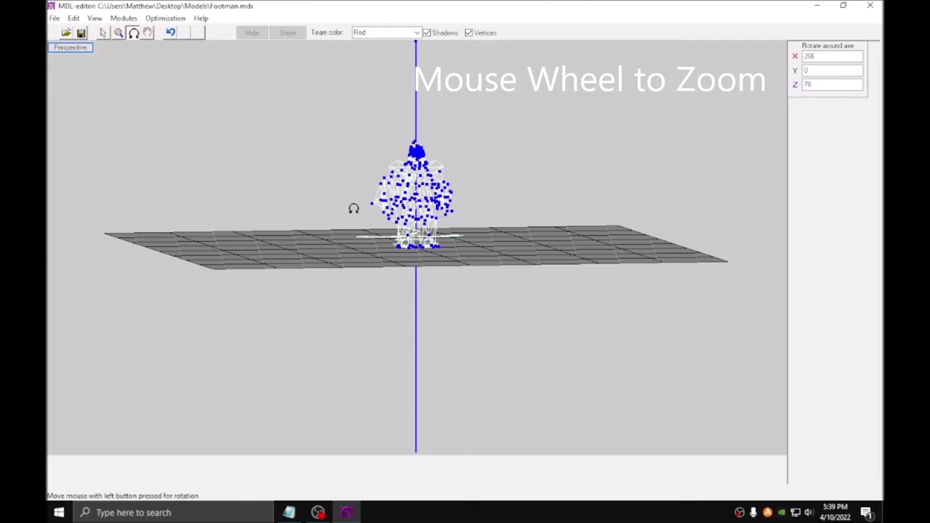
pyautogui.scroll(4, 353, 209)
pyautogui.scroll(-2, 353, 199)
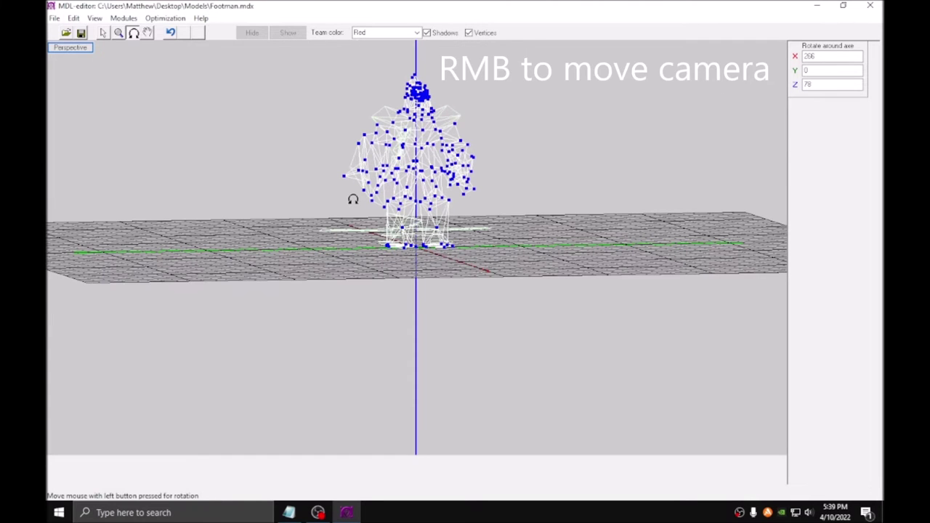
pyautogui.moveTo(359, 148); pyautogui.dragTo(320, 301)
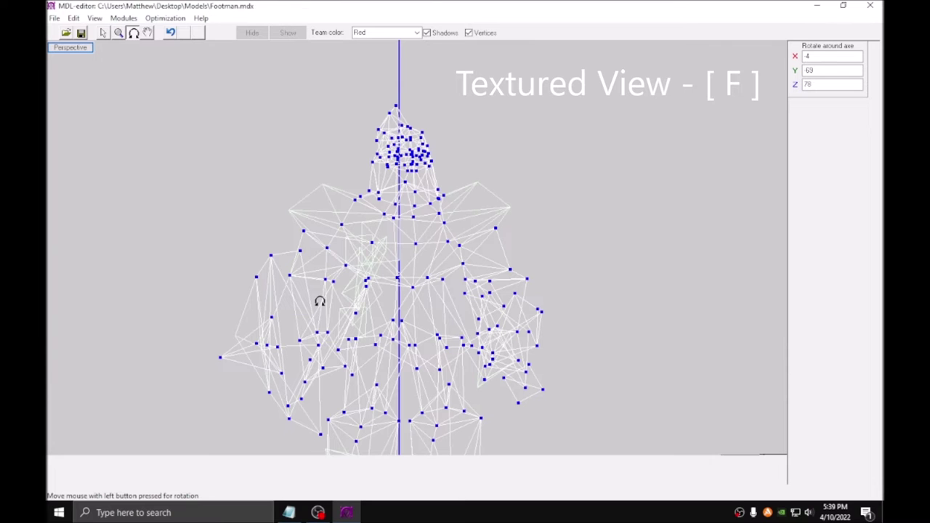
pyautogui.press('f')
pyautogui.moveTo(420, 284); pyautogui.dragTo(403, 283)
pyautogui.moveTo(403, 283); pyautogui.dragTo(435, 241, button='right')
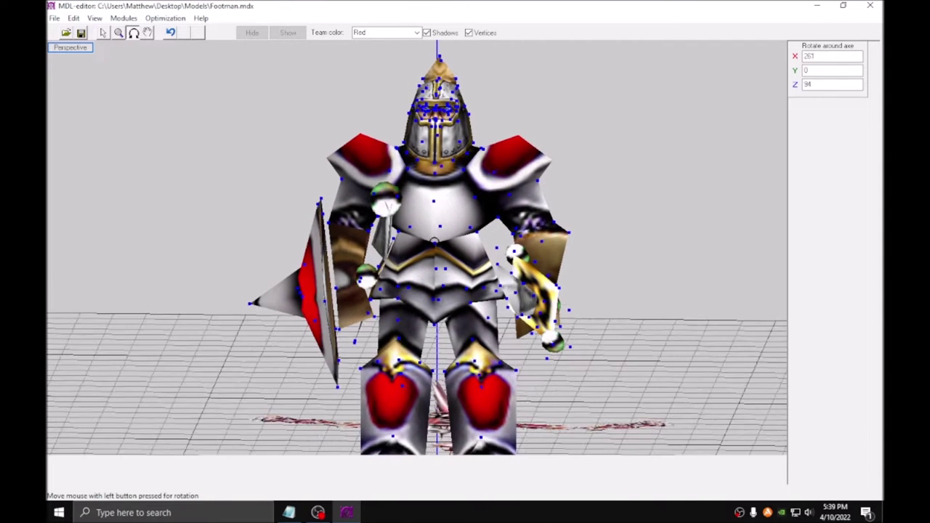
# Step: Select the shield's vertices in geoset 1, including the front spike, and delete them
pyautogui.click(102, 32)
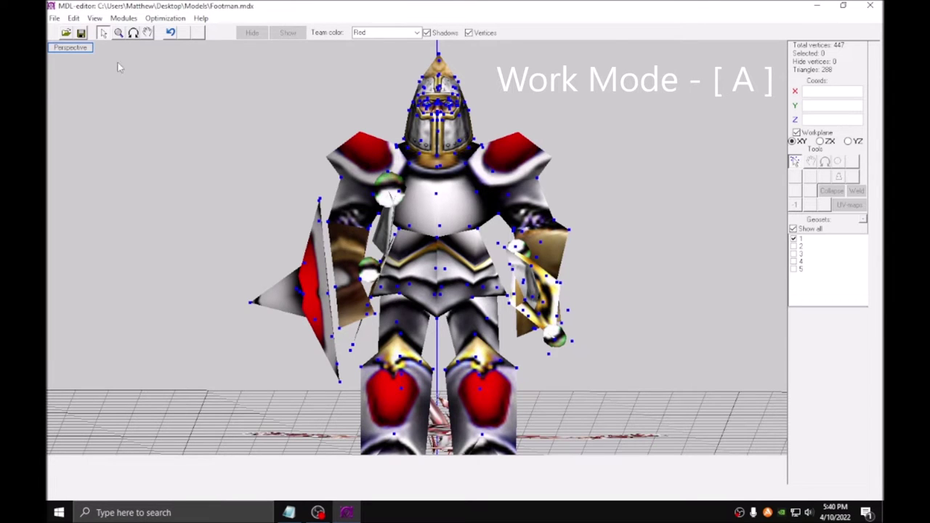
pyautogui.scroll(3, 247, 102)
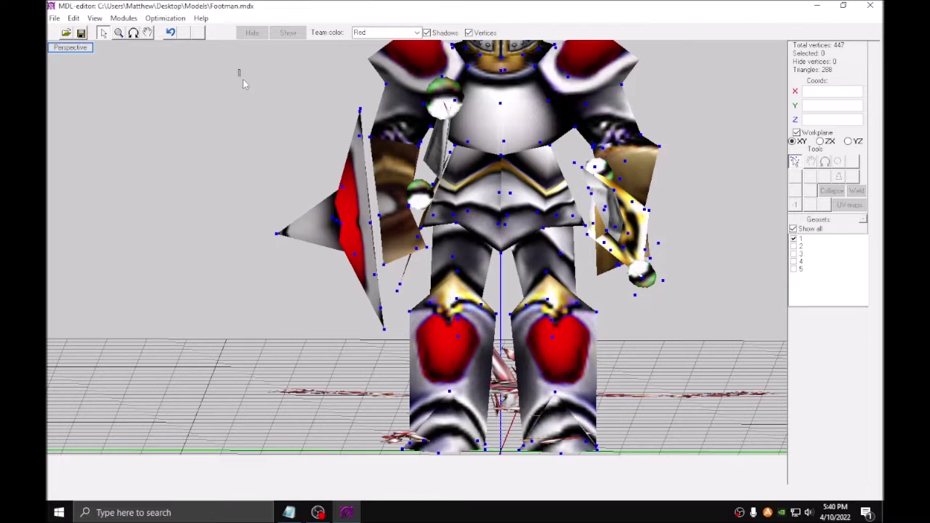
pyautogui.moveTo(242, 77); pyautogui.dragTo(394, 365)
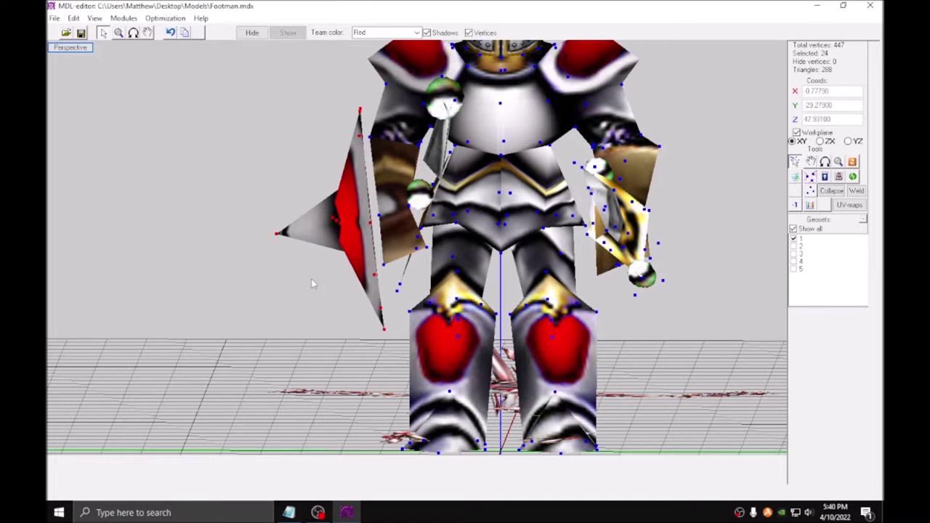
pyautogui.click(797, 177)
pyautogui.press('r')
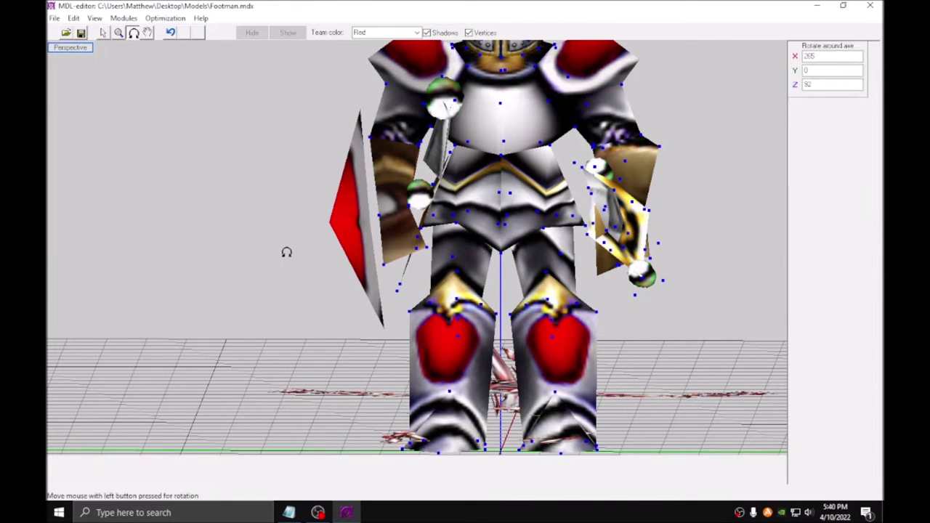
pyautogui.moveTo(286, 251)
pyautogui.mouseDown()
pyautogui.moveTo(302, 252)
pyautogui.moveTo(276, 254)
pyautogui.moveTo(284, 252)
pyautogui.mouseUp()
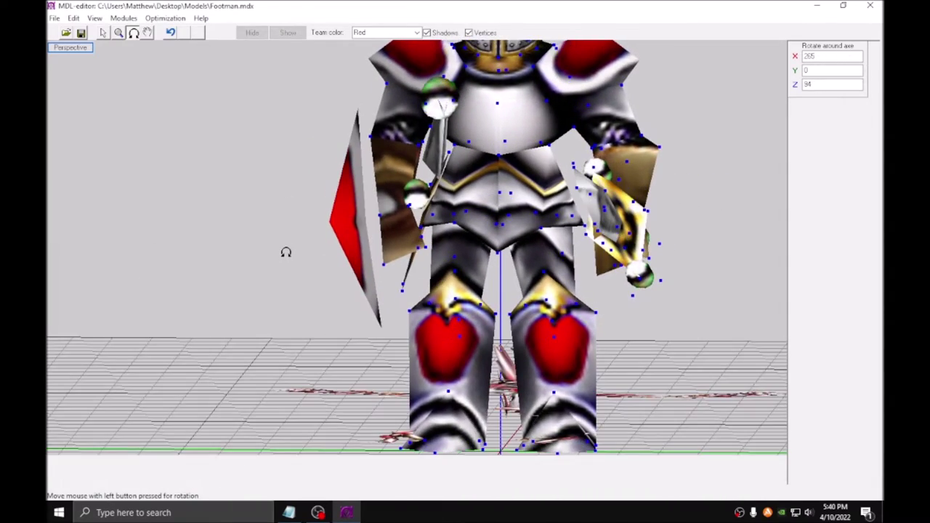
# Step: Isolate geosets 1 to 5 one at a time to see which body parts each contains, and restore the display of all geosets
pyautogui.click(103, 32)
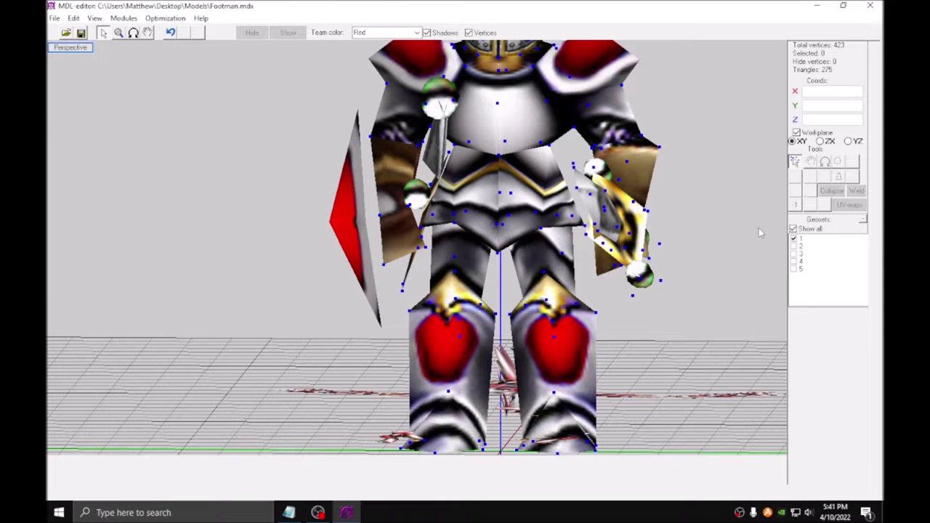
pyautogui.scroll(-3, 734, 243)
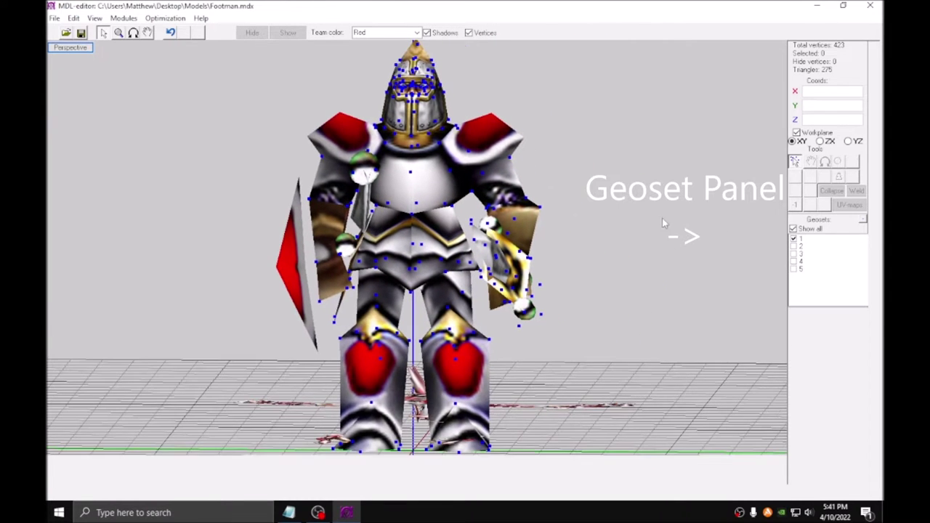
pyautogui.click(792, 229)
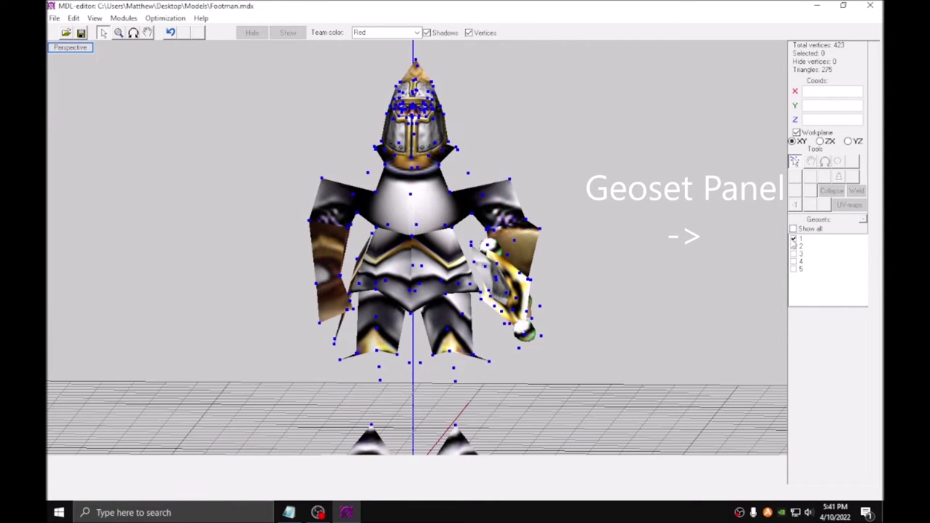
pyautogui.click(793, 246)
pyautogui.click(793, 239)
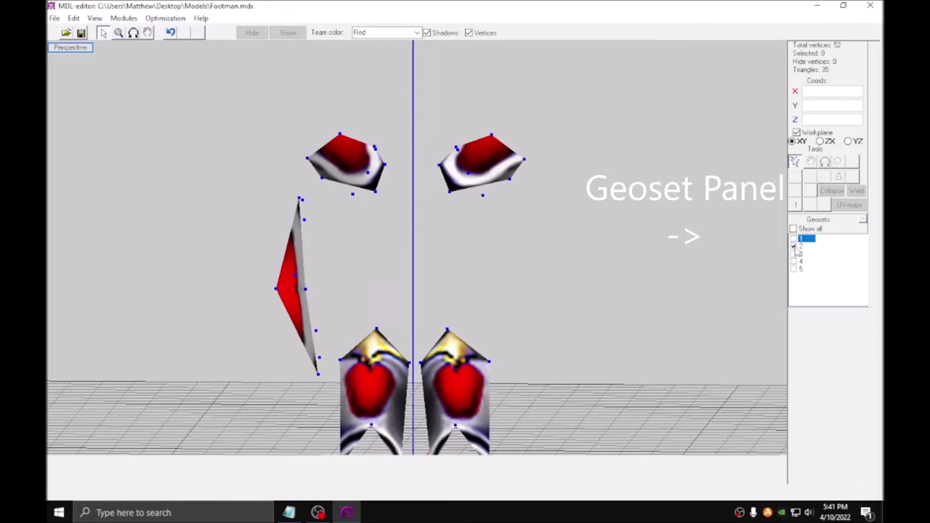
pyautogui.click(793, 246)
pyautogui.click(792, 253)
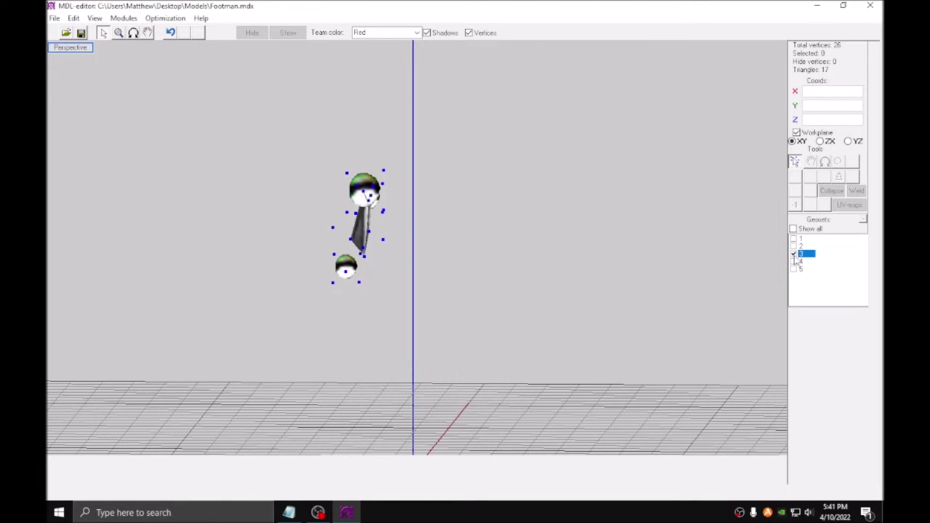
pyautogui.click(792, 254)
pyautogui.click(793, 261)
pyautogui.click(793, 261)
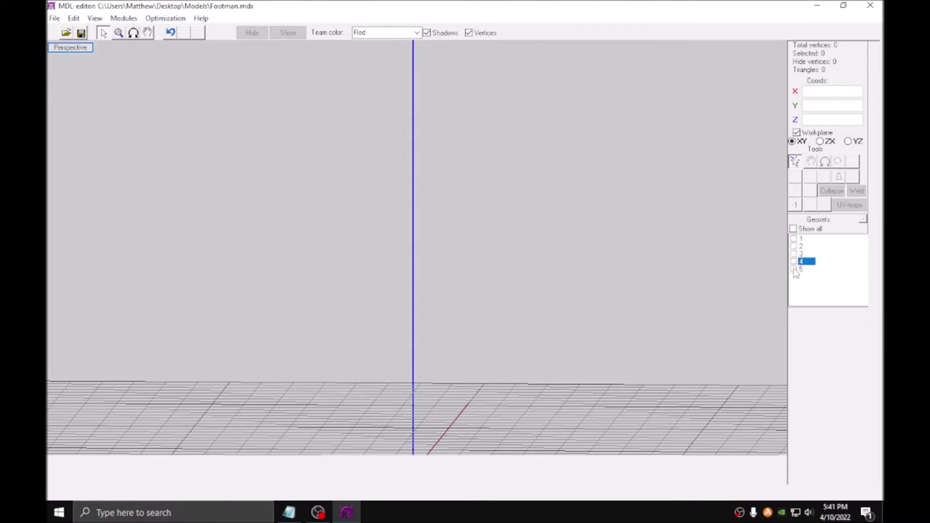
pyautogui.click(792, 268)
pyautogui.click(792, 268)
pyautogui.click(793, 228)
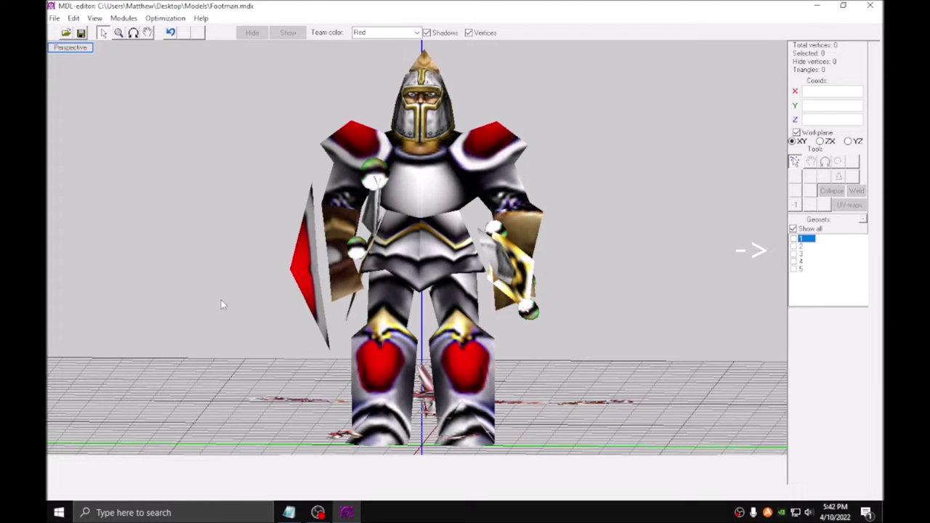
# Step: Enable geoset 2 for editing and delete the rest of the shield
pyautogui.click(792, 247)
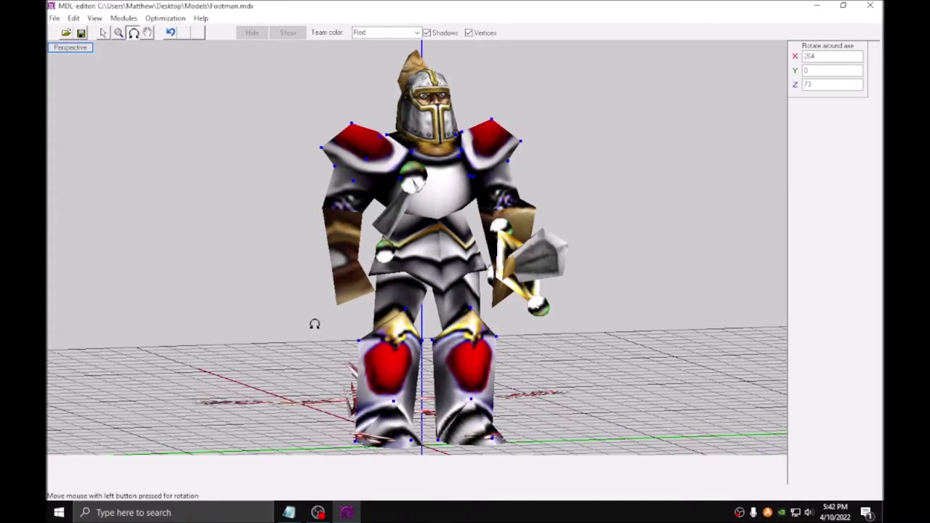
pyautogui.scroll(2, 315, 324)
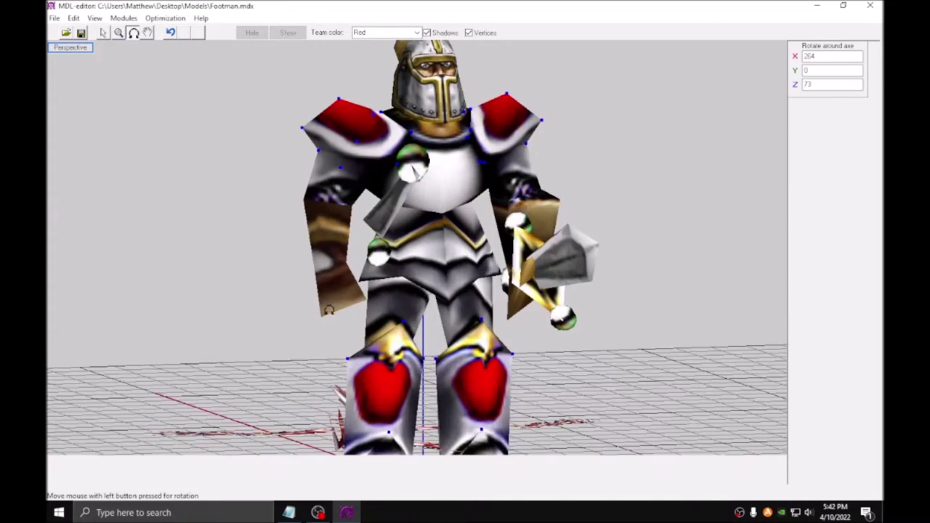
pyautogui.moveTo(361, 305); pyautogui.dragTo(368, 250)
pyautogui.press('Escape')
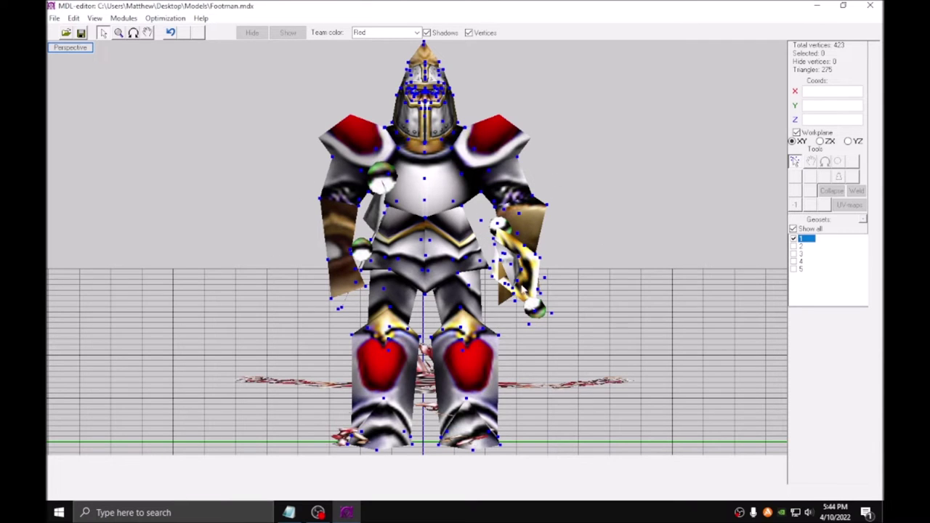
# Step: With geoset 1 active, select the vertices around the hand and wrist of the arm that held the shield
pyautogui.scroll(5, 328, 181)
pyautogui.keyDown('shift'); pyautogui.moveTo(326, 179); pyautogui.dragTo(436, 252); pyautogui.keyUp('shift')
pyautogui.keyDown('shift'); pyautogui.moveTo(343, 272); pyautogui.dragTo(475, 344); pyautogui.keyUp('shift')
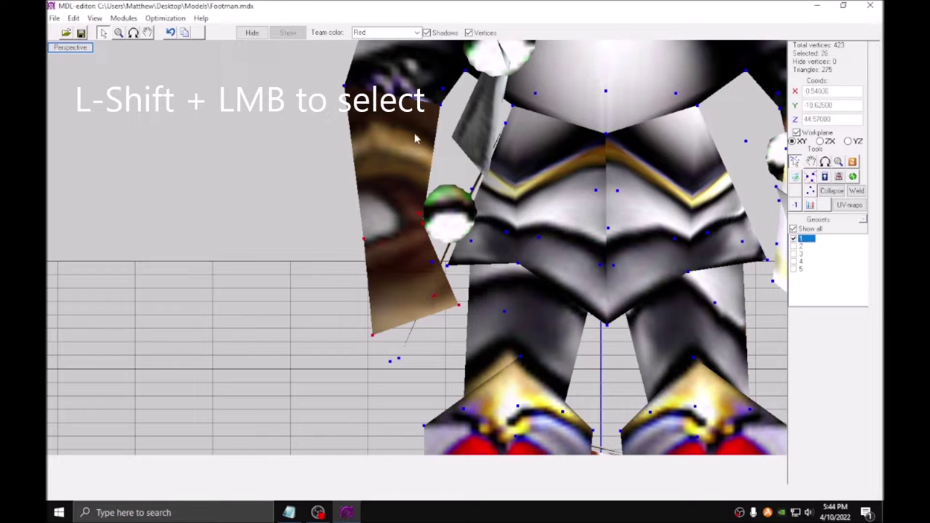
# Step: Switch to wireframe display and add the upper forearm vertices near the elbow to the hand selection
pyautogui.moveTo(416, 138); pyautogui.dragTo(410, 215, button='middle')
pyautogui.press('f')
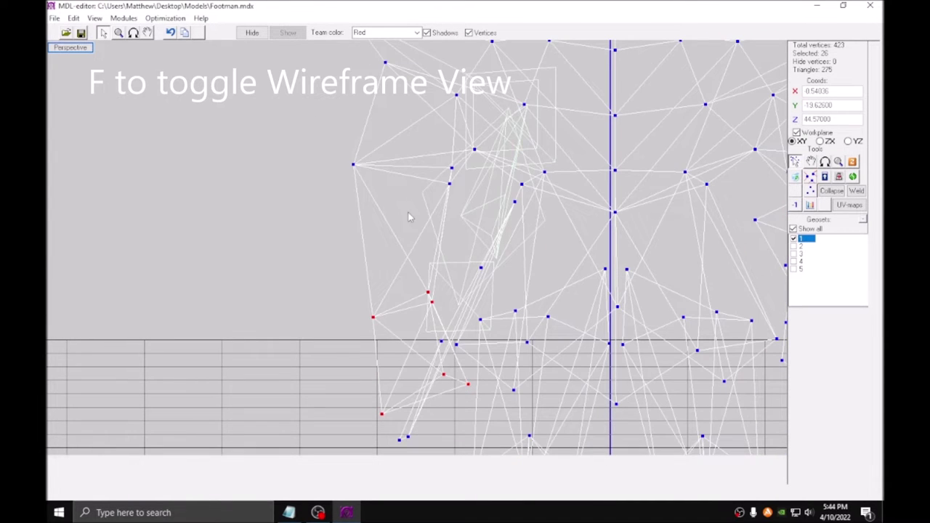
pyautogui.scroll(2, 409, 217)
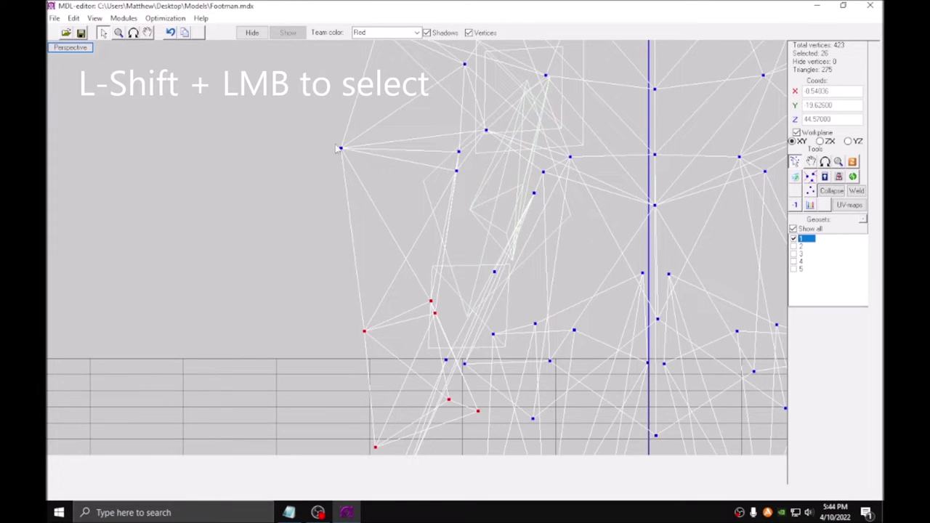
pyautogui.keyDown('shift'); pyautogui.moveTo(458, 191); pyautogui.dragTo(339, 149); pyautogui.keyUp('shift')
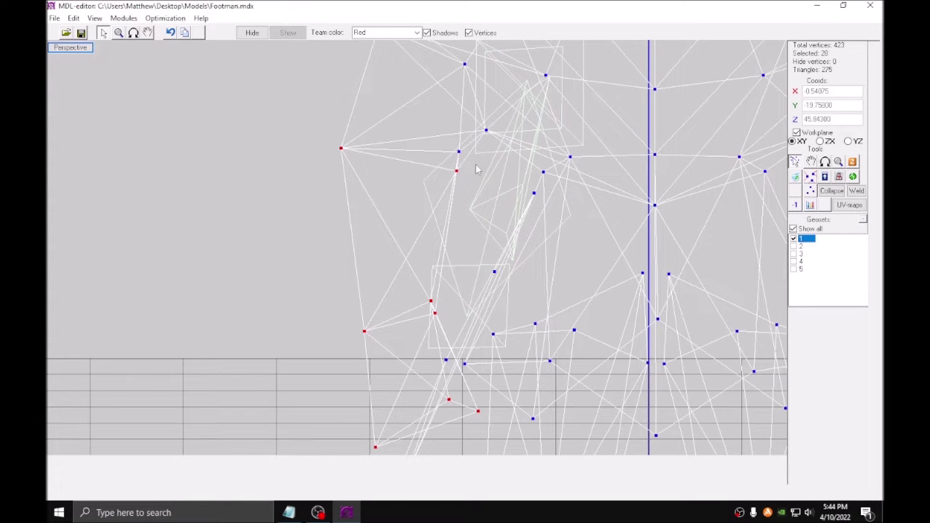
pyautogui.scroll(-1, 381, 189)
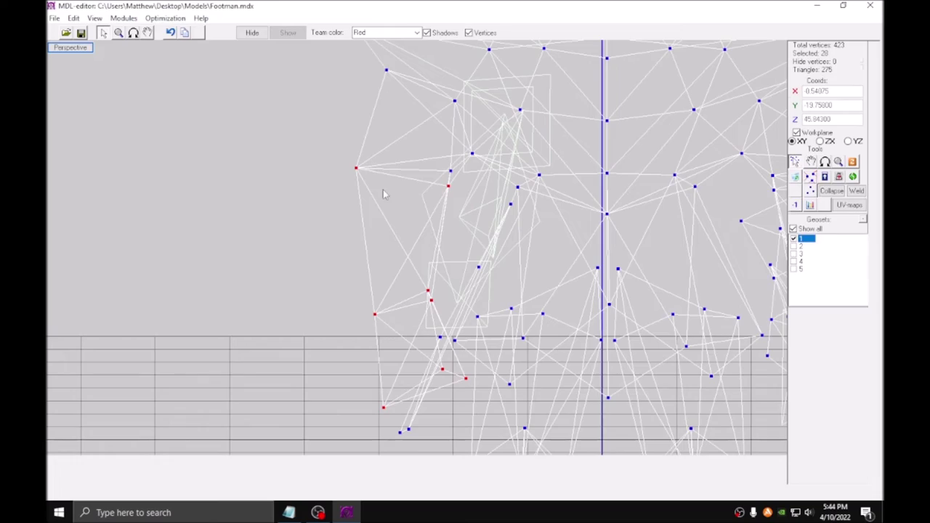
pyautogui.moveTo(384, 193); pyautogui.dragTo(231, 106, button='middle')
pyautogui.click(102, 33)
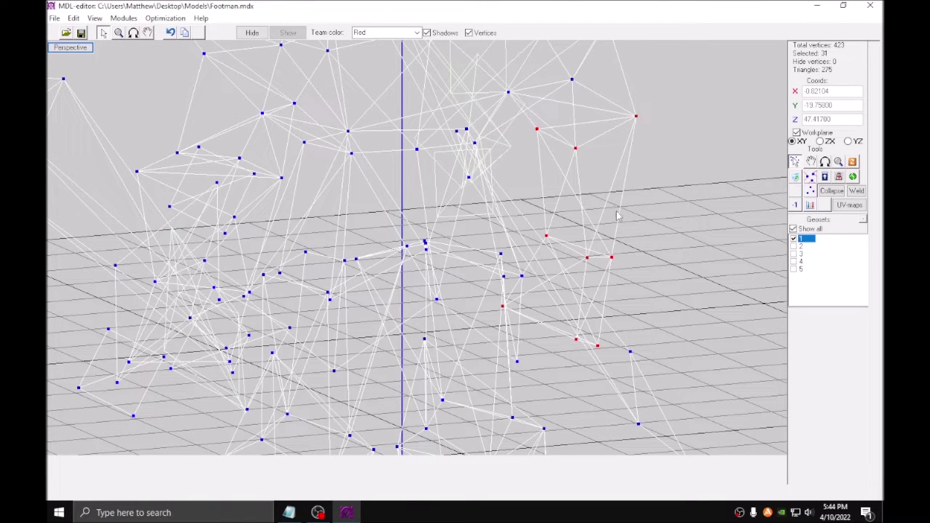
# Step: Return to the textured display and delete the selected forearm and hand vertices
pyautogui.press('f')
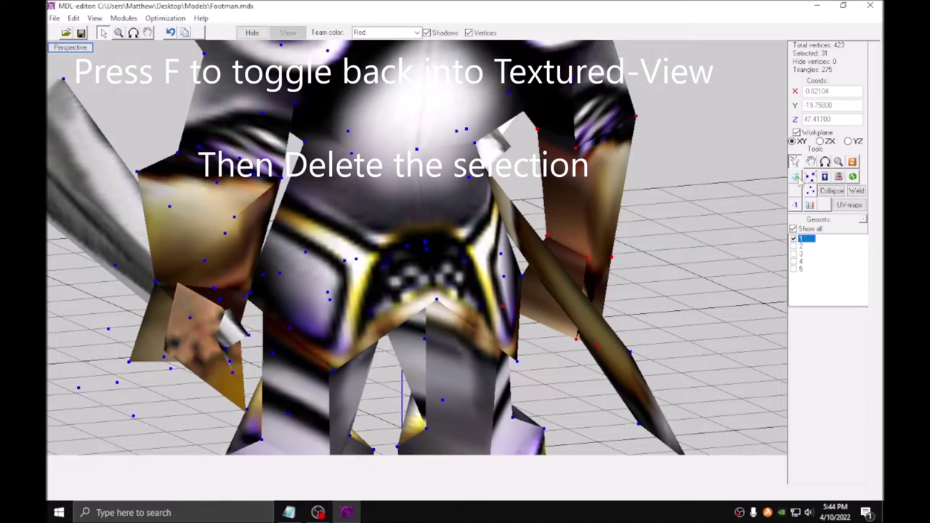
pyautogui.click(800, 180)
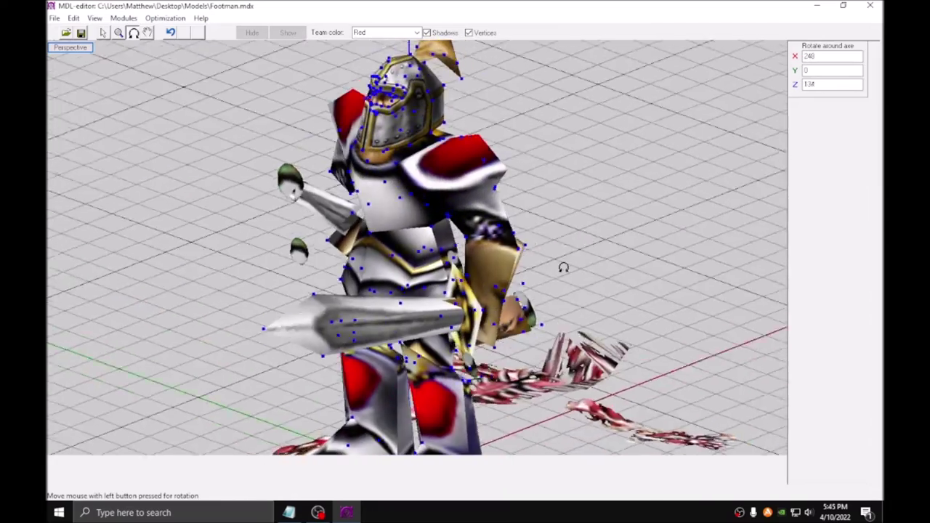
# Step: Select the vertices at the sword's blade tip and add those of its guard and grip to the selection
pyautogui.moveTo(563, 266); pyautogui.dragTo(464, 233)
pyautogui.scroll(3, 464, 234)
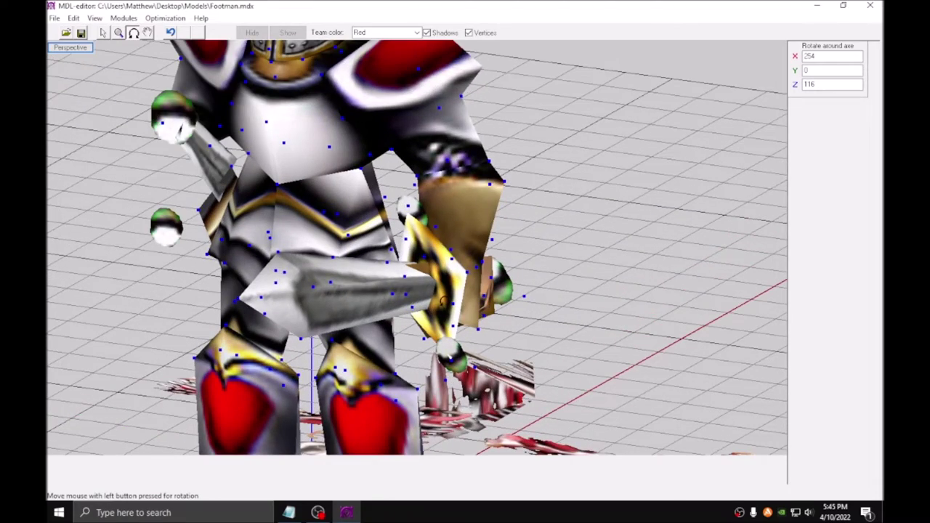
pyautogui.moveTo(456, 286); pyautogui.dragTo(510, 229)
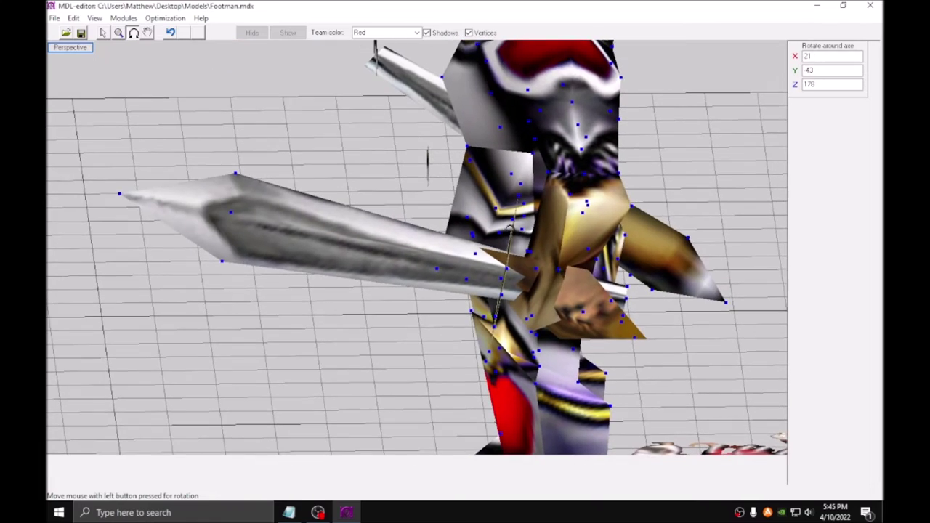
pyautogui.click(103, 32)
pyautogui.moveTo(89, 113); pyautogui.dragTo(284, 319)
pyautogui.moveTo(114, 111); pyautogui.dragTo(305, 339)
pyautogui.scroll(1, 433, 281)
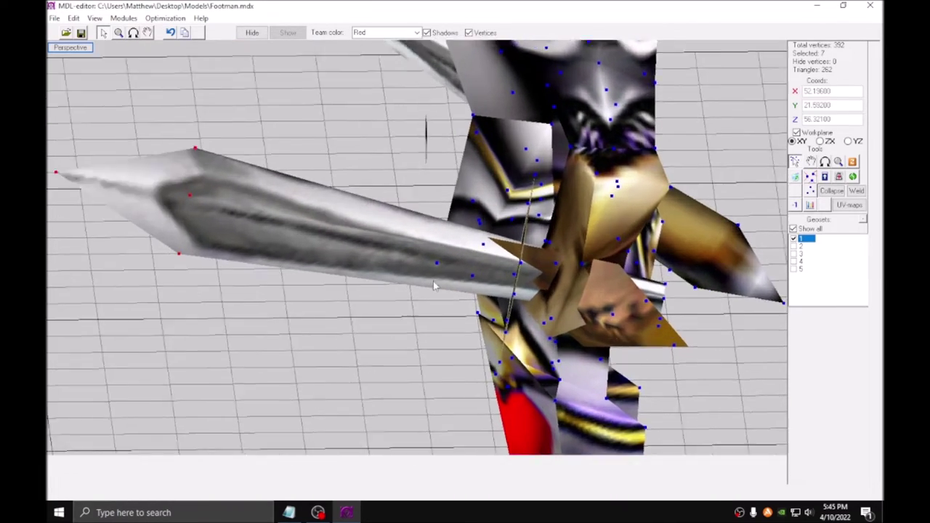
pyautogui.keyDown('shift'); pyautogui.moveTo(613, 227); pyautogui.dragTo(665, 304); pyautogui.keyUp('shift')
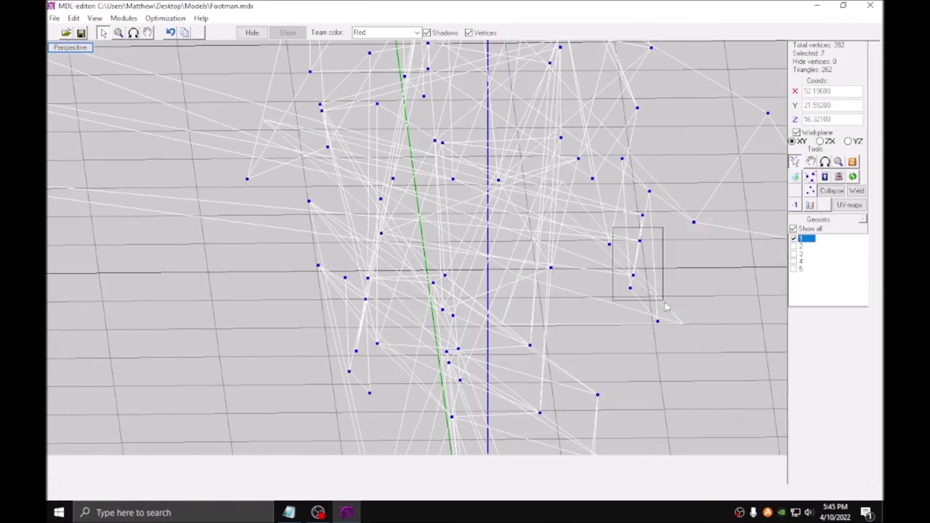
pyautogui.keyDown('shift'); pyautogui.moveTo(607, 150); pyautogui.dragTo(665, 211); pyautogui.keyUp('shift')
pyautogui.keyDown('shift'); pyautogui.moveTo(637, 205); pyautogui.dragTo(669, 364); pyautogui.keyUp('shift')
# Step: Check the sword selection from the front and detach the selected vertices into a separate geoset
pyautogui.click(133, 32)
pyautogui.moveTo(407, 247); pyautogui.dragTo(508, 255)
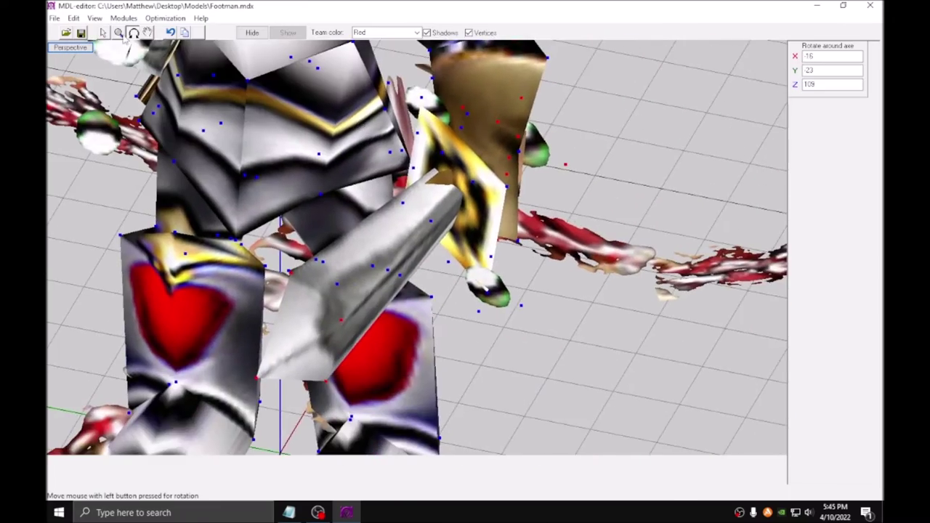
pyautogui.click(102, 32)
pyautogui.scroll(1, 465, 247)
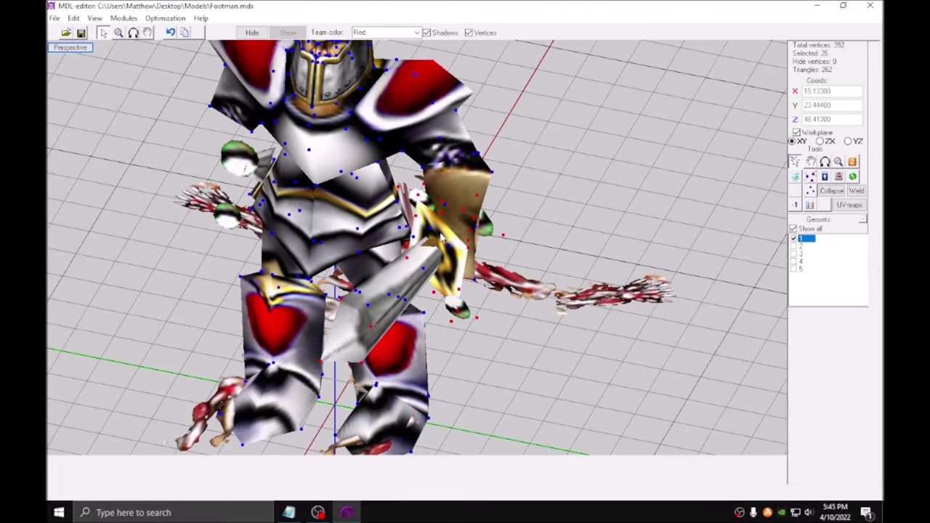
pyautogui.click(854, 177)
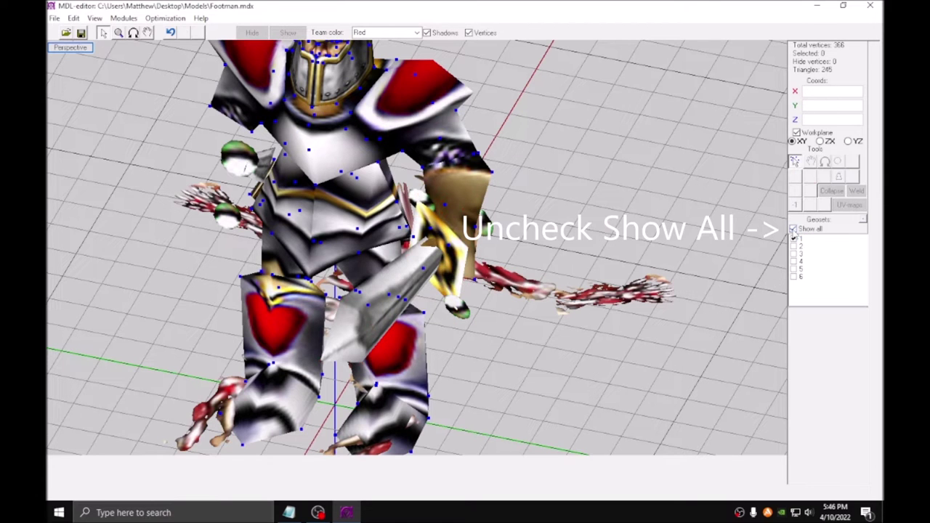
# Step: Display only geoset 1 and select every triangle of the remaining forearm and hand
pyautogui.click(792, 229)
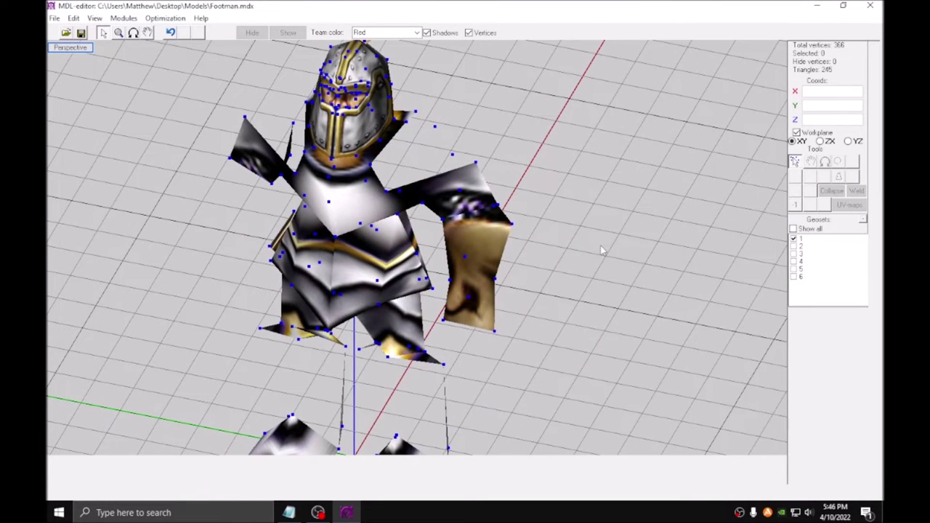
pyautogui.press('r')
pyautogui.moveTo(601, 249); pyautogui.dragTo(623, 249)
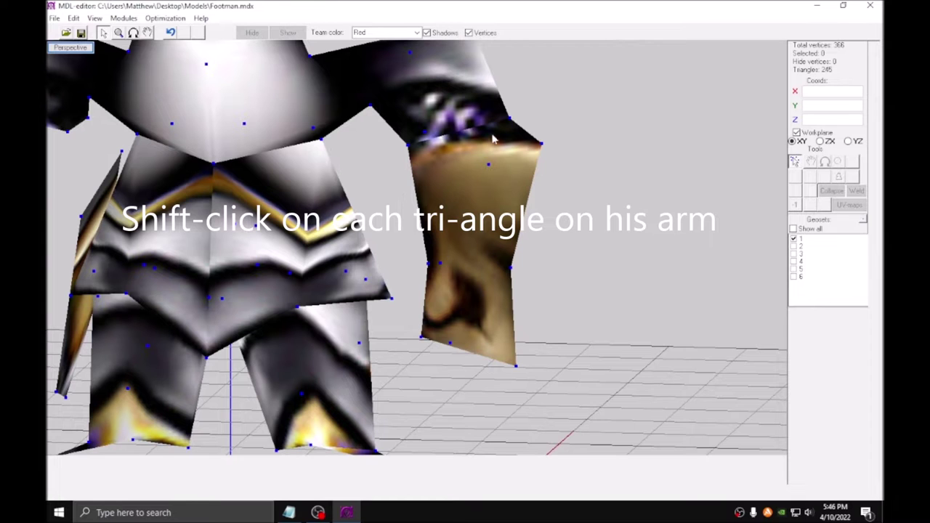
pyautogui.keyDown('shift'); pyautogui.click(492, 139); pyautogui.keyUp('shift')
pyautogui.keyDown('shift'); pyautogui.click(439, 195); pyautogui.keyUp('shift')
pyautogui.keyDown('shift'); pyautogui.click(476, 274); pyautogui.keyUp('shift')
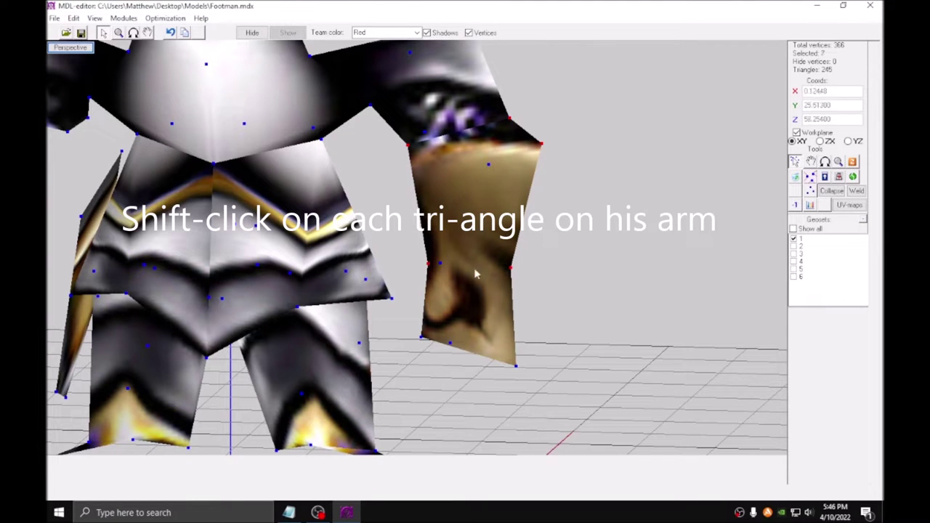
pyautogui.keyDown('shift'); pyautogui.click(441, 314); pyautogui.keyUp('shift')
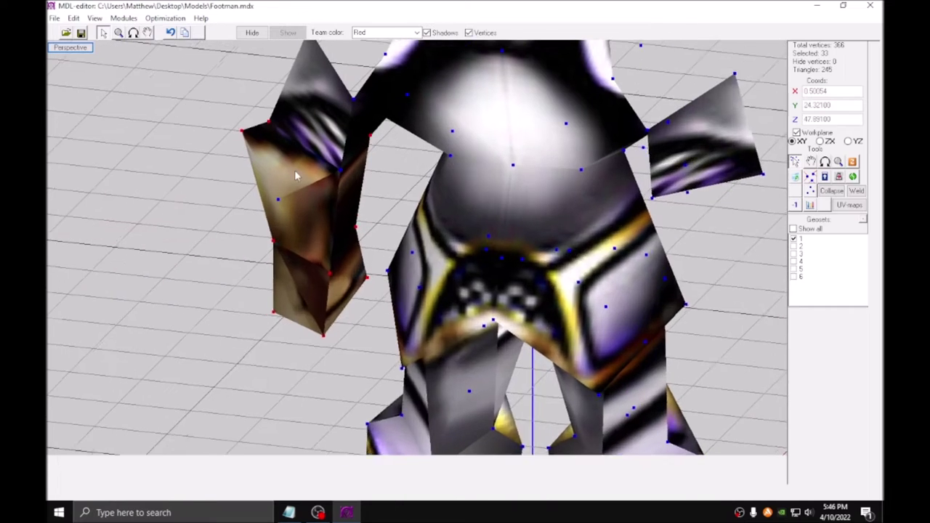
pyautogui.scroll(2, 294, 170)
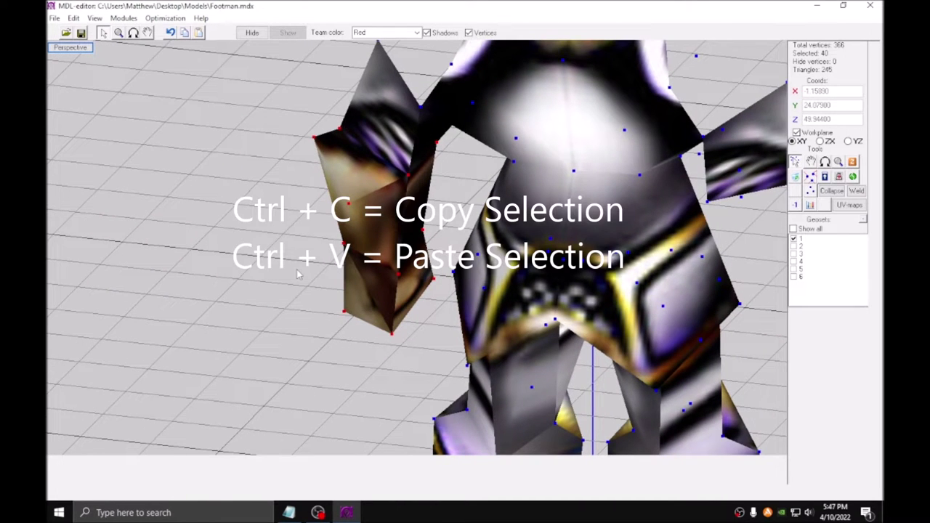
# Step: Paste a copy of the forearm and raise it in the ZX plane to Z about 49.97, over the original
pyautogui.hotkey('ctrl', 'v')
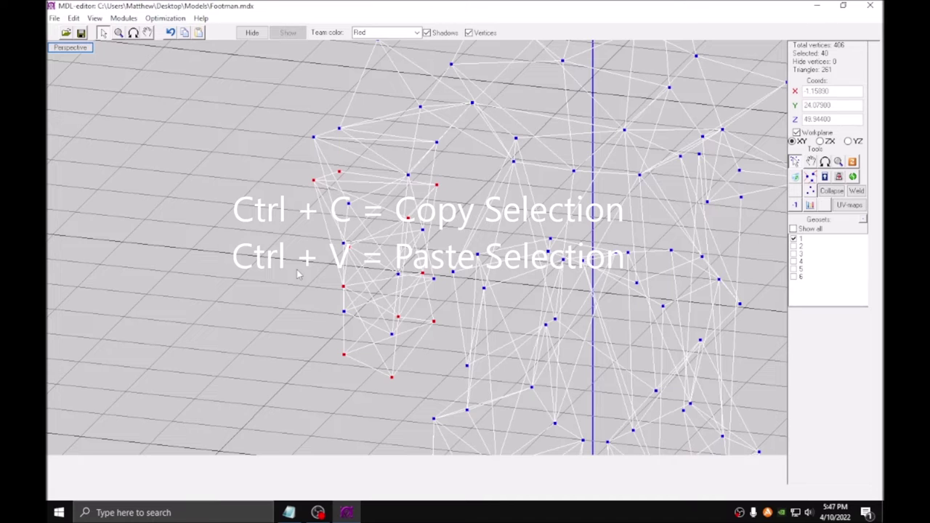
pyautogui.moveTo(297, 269); pyautogui.dragTo(307, 246, button='middle')
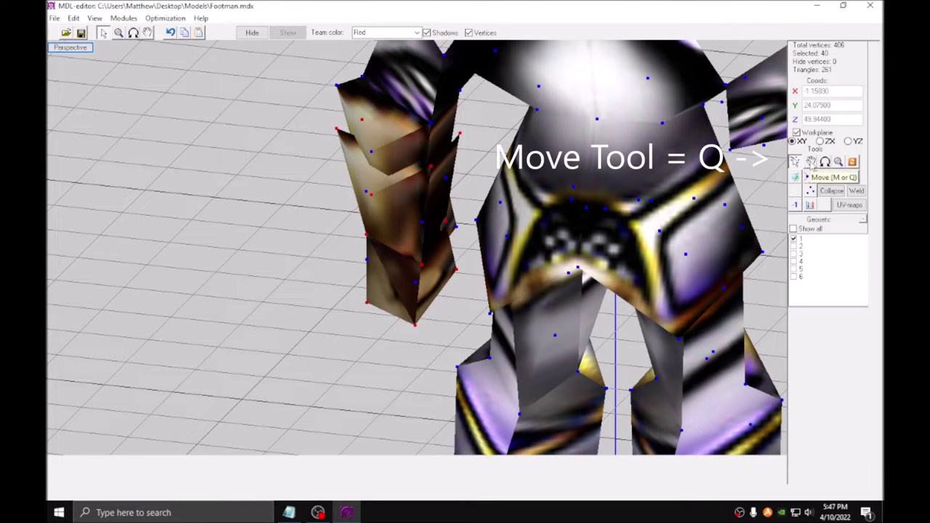
pyautogui.click(811, 162)
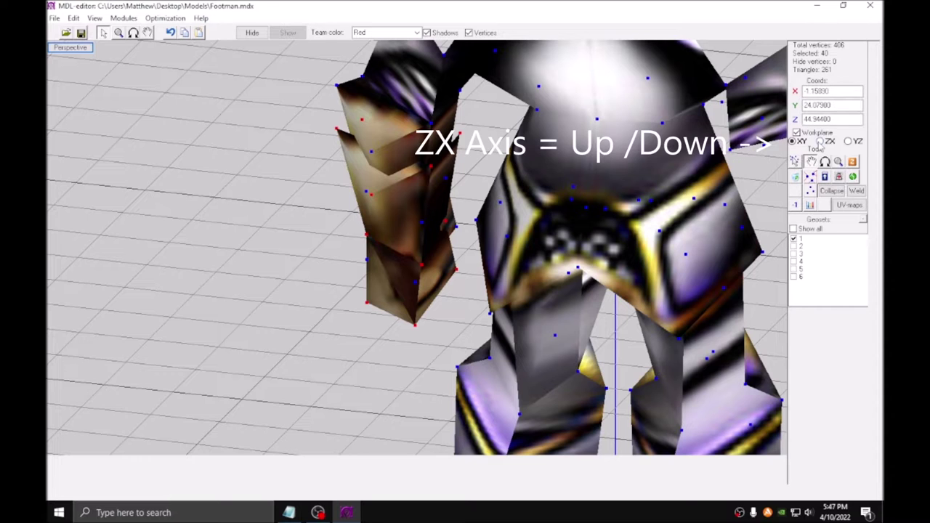
pyautogui.click(820, 141)
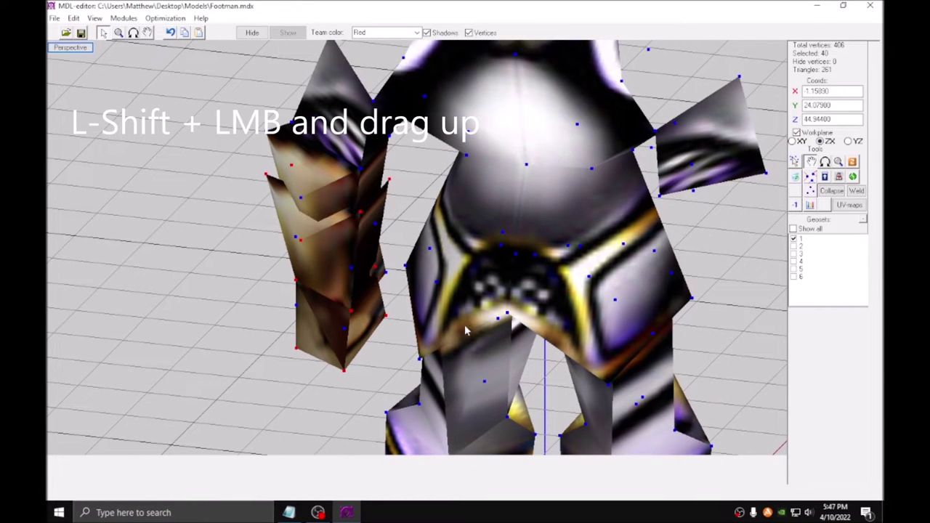
pyautogui.keyDown('shift'); pyautogui.moveTo(465, 324); pyautogui.dragTo(467, 298); pyautogui.keyUp('shift')
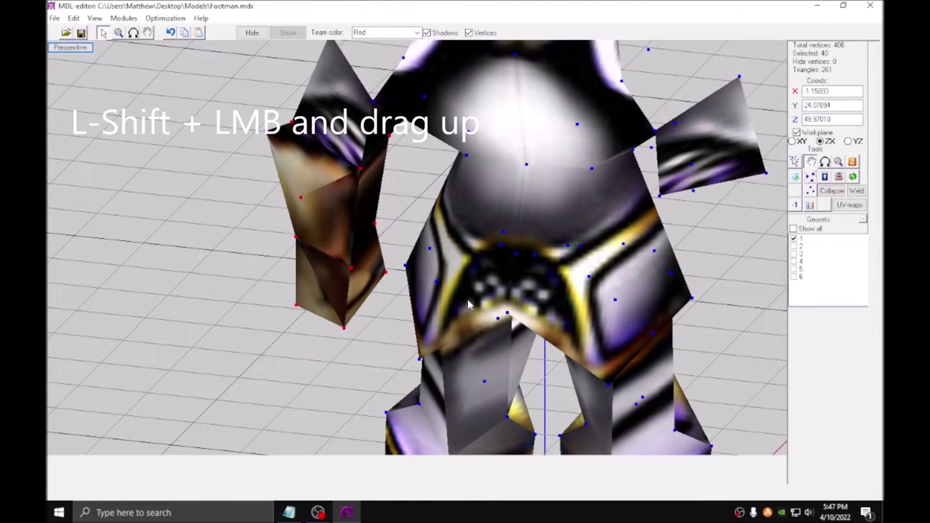
# Step: Move the forearm copy across the body to Y about -24.7 and mirror it in the ZX plane with reversed normals
pyautogui.click(848, 141)
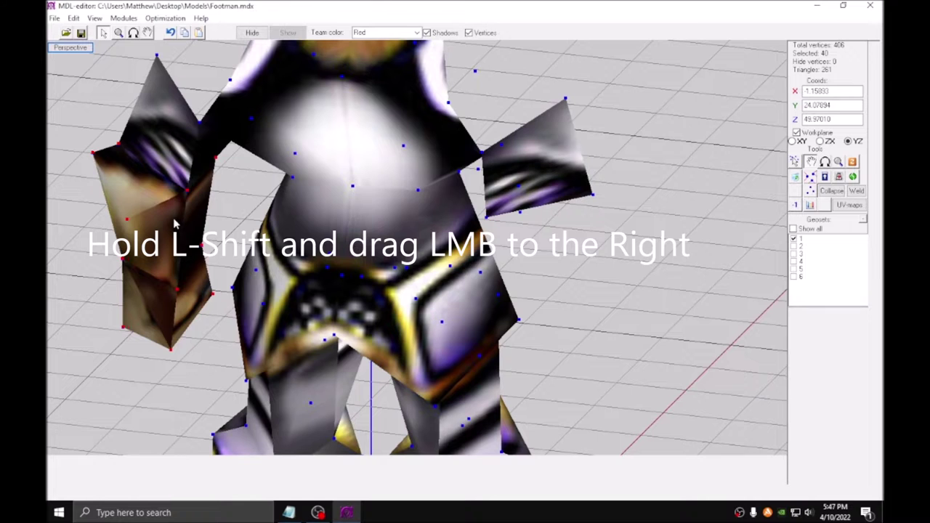
pyautogui.keyDown('shift'); pyautogui.moveTo(174, 224); pyautogui.dragTo(589, 221); pyautogui.keyUp('shift')
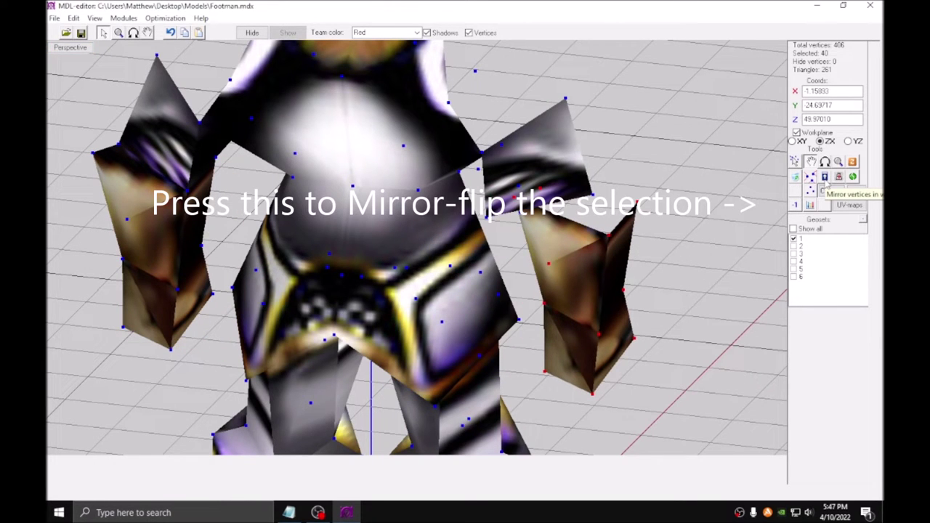
pyautogui.click(825, 178)
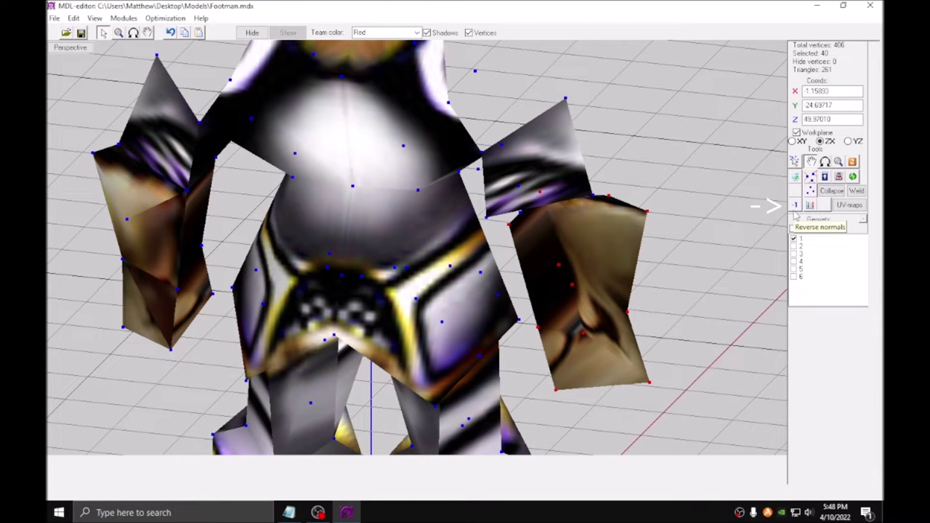
pyautogui.click(795, 206)
# Step: Shift the mirrored forearm inward in the YZ plane to Y about -22.07, below the bare upper arm
pyautogui.click(846, 141)
pyautogui.scroll(2, 733, 191)
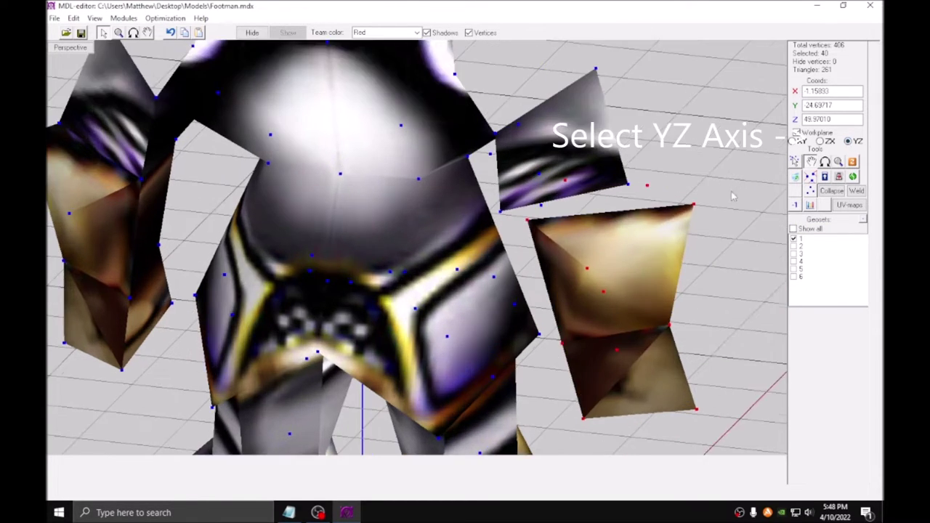
pyautogui.moveTo(699, 251); pyautogui.dragTo(672, 261)
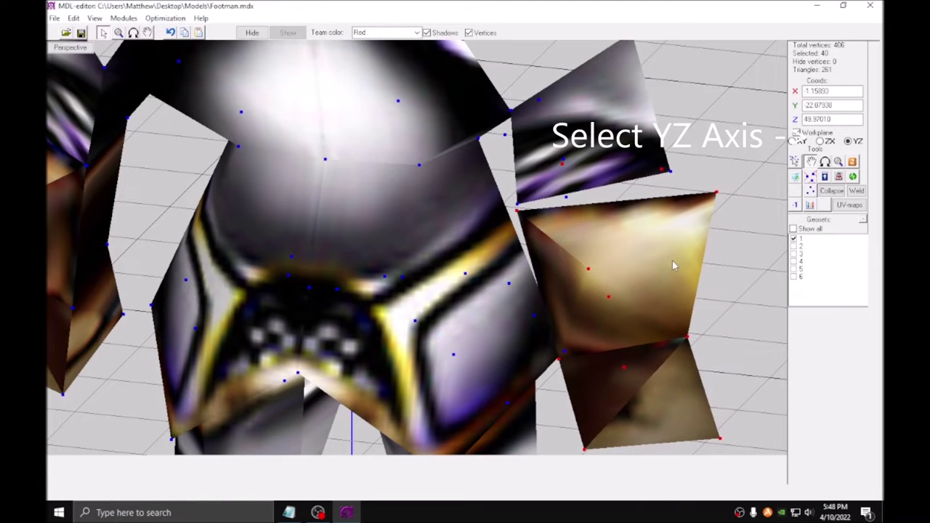
pyautogui.scroll(-3, 669, 254)
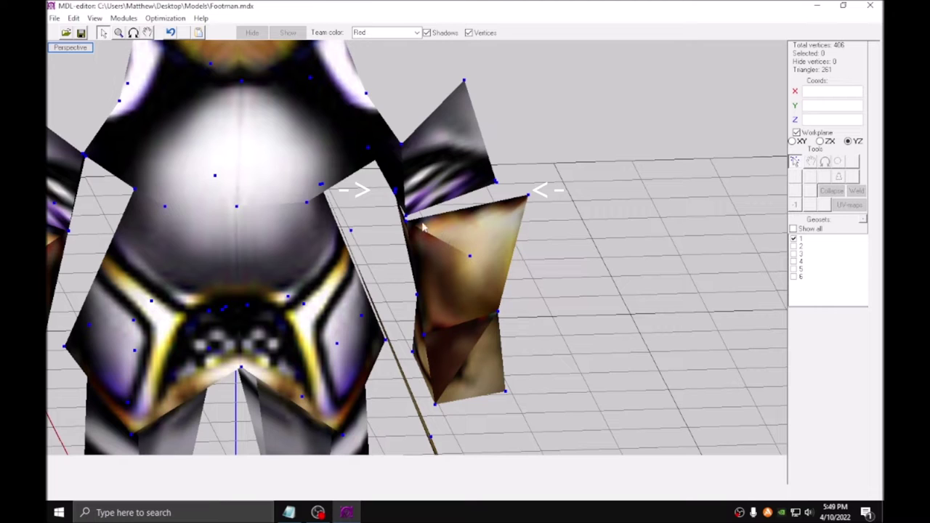
# Step: Select the overlapping vertices at the inner elbow corner of the new forearm and scale them together into one point
pyautogui.moveTo(387, 205); pyautogui.dragTo(431, 238)
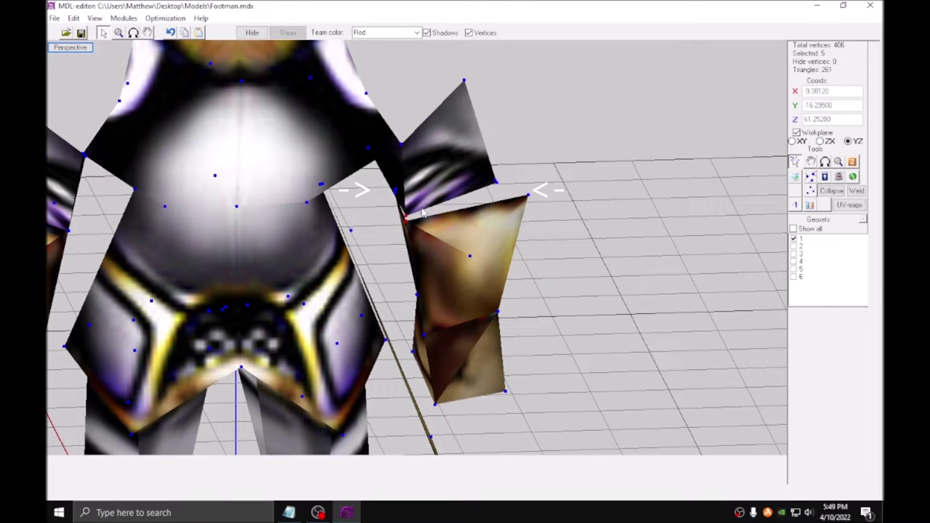
pyautogui.moveTo(422, 209); pyautogui.dragTo(371, 177)
pyautogui.moveTo(392, 208); pyautogui.dragTo(427, 245)
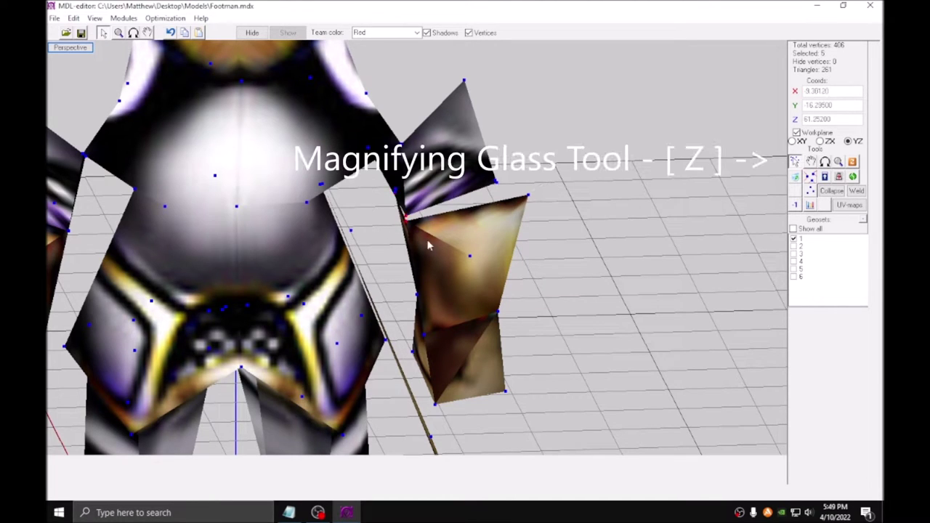
pyautogui.click(841, 162)
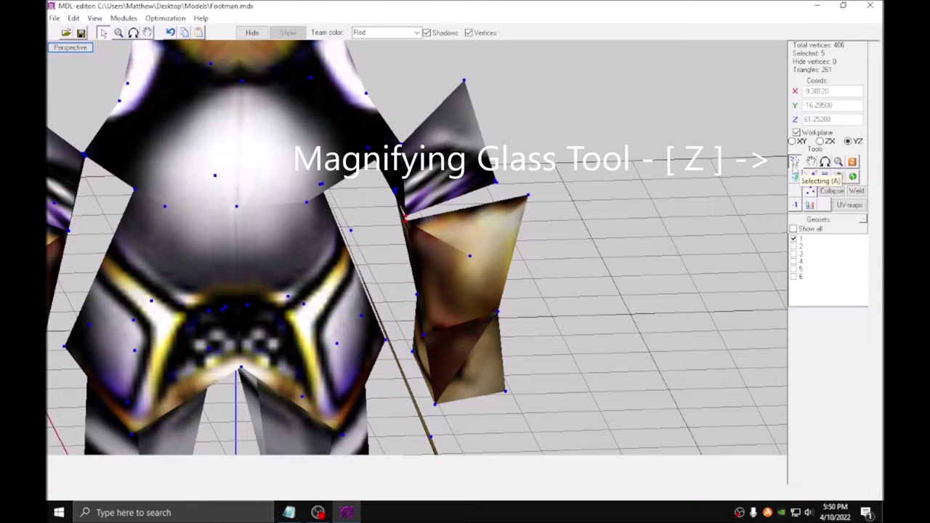
pyautogui.moveTo(527, 226); pyautogui.dragTo(556, 255)
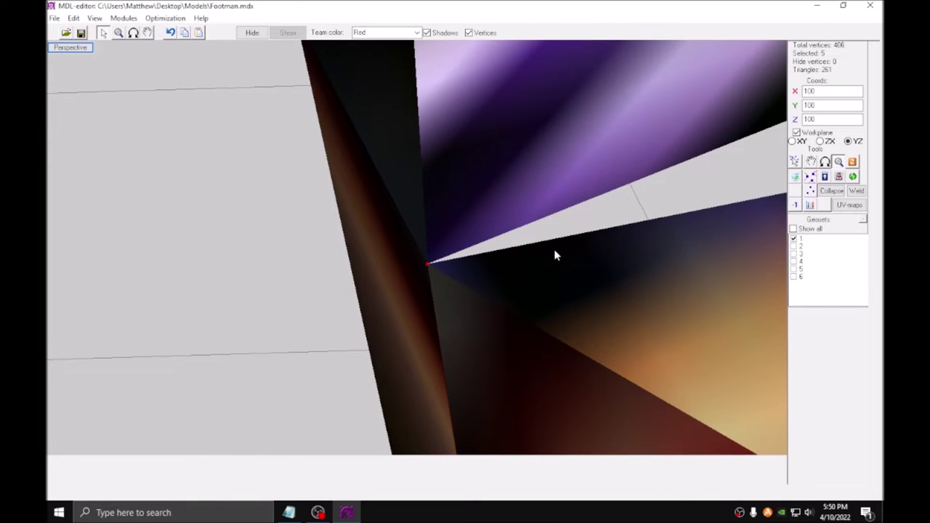
pyautogui.scroll(-5, 491, 263)
pyautogui.press('Escape')
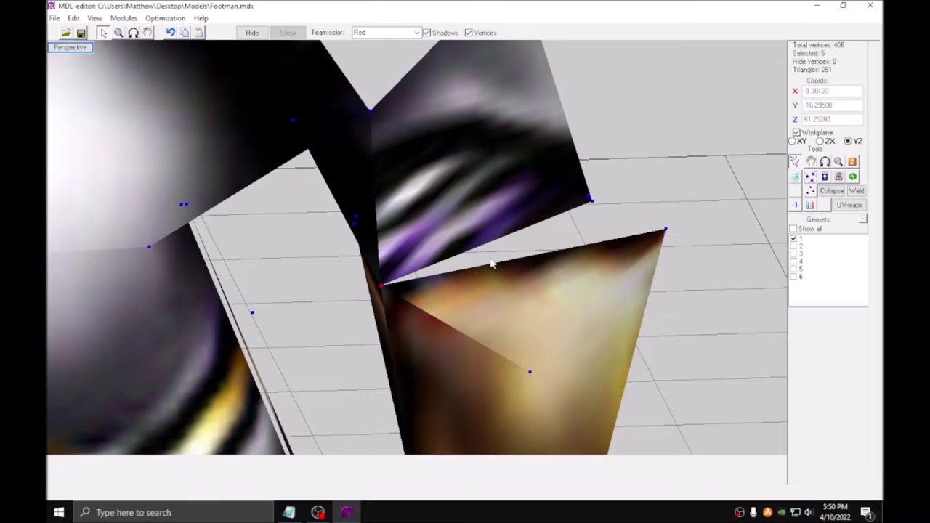
# Step: Scale together the vertex pair at the elbow's other inner corner, and likewise those at the upper arm's outer lower corner
pyautogui.moveTo(362, 257); pyautogui.dragTo(291, 176)
pyautogui.press('s')
pyautogui.moveTo(596, 149); pyautogui.dragTo(421, 261)
pyautogui.press('Escape')
pyautogui.moveTo(629, 237); pyautogui.dragTo(576, 150)
pyautogui.press('s')
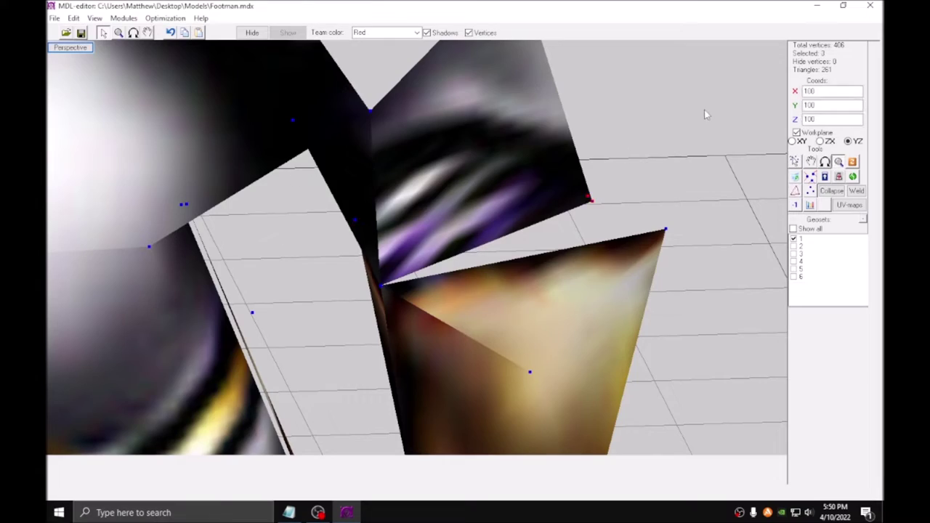
pyautogui.moveTo(705, 112); pyautogui.dragTo(435, 198)
# Step: Duplicate the intact arm's outer elbow triangle and raise the copy in the ZX plane to Z about 62.11, over the original
pyautogui.press('r')
pyautogui.scroll(-5, 435, 198)
pyautogui.moveTo(400, 251); pyautogui.dragTo(574, 258)
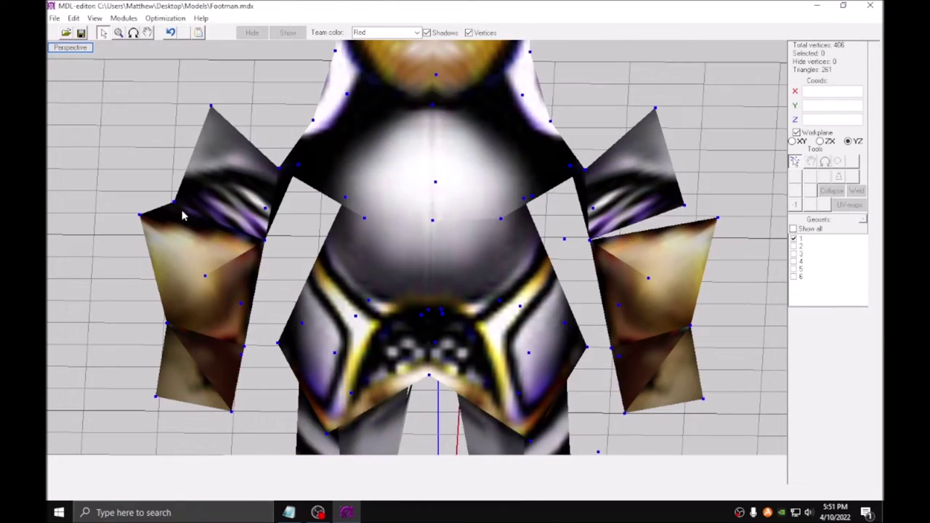
pyautogui.click(182, 215)
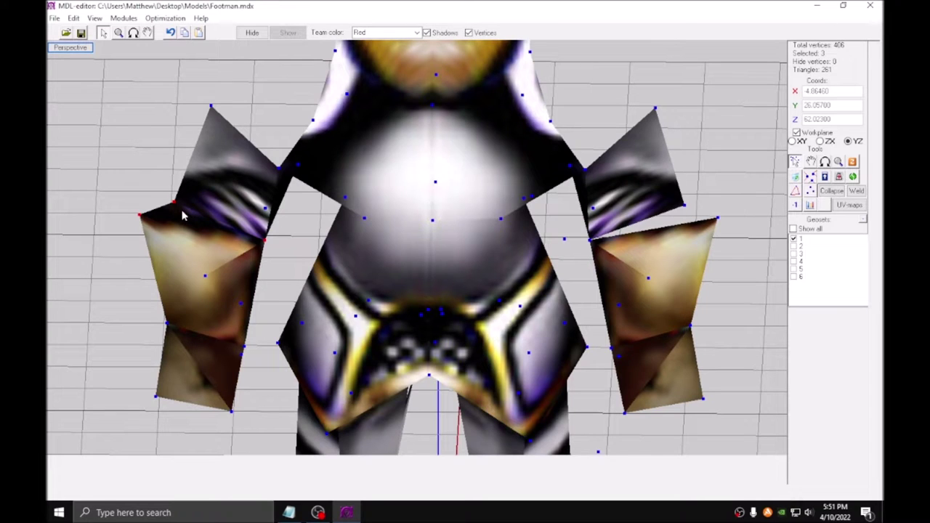
pyautogui.hotkey('ctrl', 'v')
pyautogui.click(812, 163)
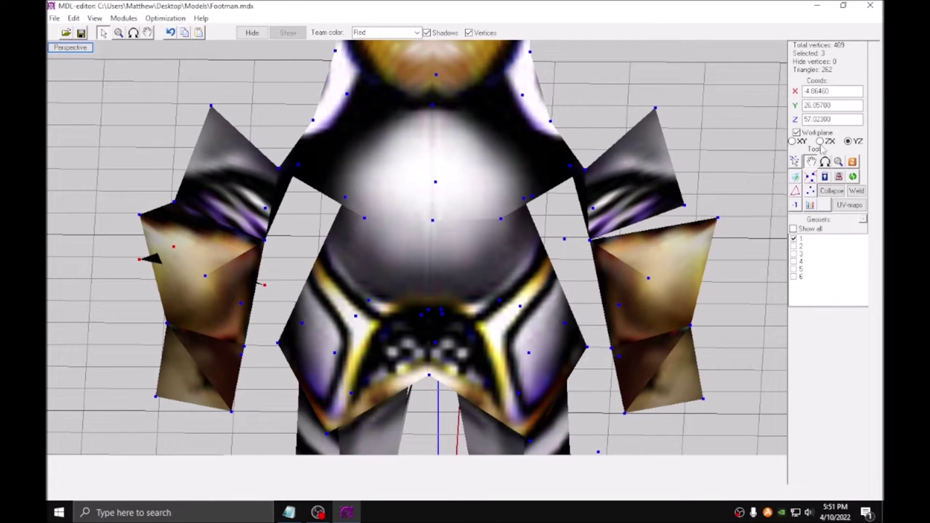
pyautogui.click(820, 142)
pyautogui.moveTo(411, 246); pyautogui.dragTo(412, 218)
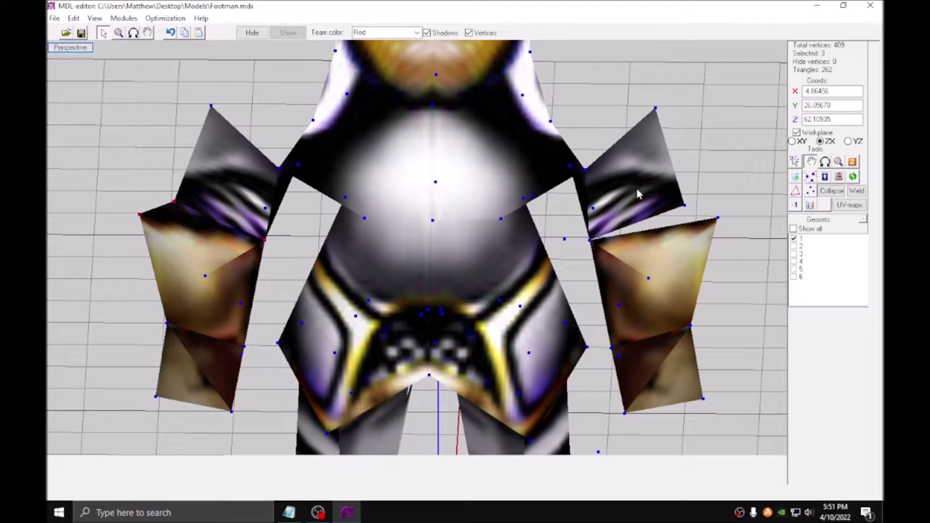
# Step: Move the duplicated elbow triangle across to the new forearm at Y about -20.83, mirror it in the ZX plane and flip its faces
pyautogui.click(849, 141)
pyautogui.moveTo(166, 231); pyautogui.dragTo(433, 237)
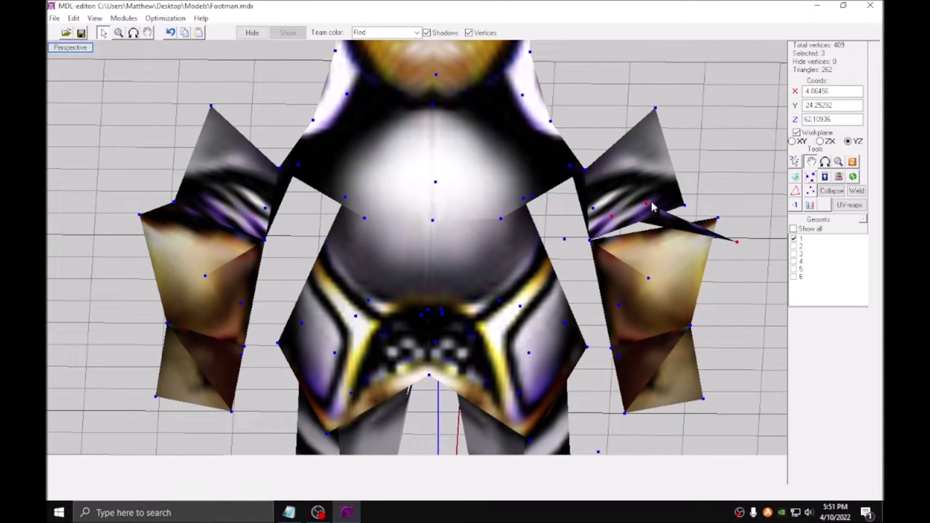
pyautogui.click(820, 141)
pyautogui.click(824, 175)
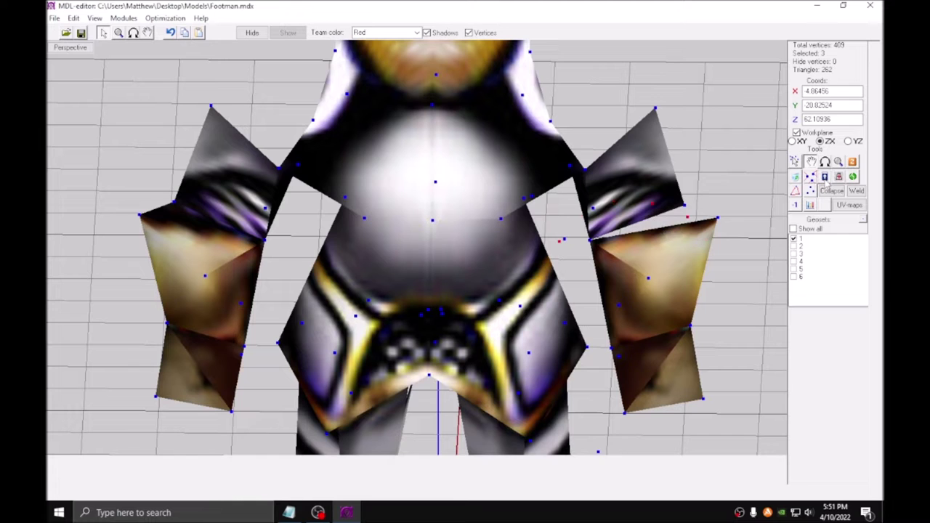
pyautogui.click(796, 206)
pyautogui.click(849, 141)
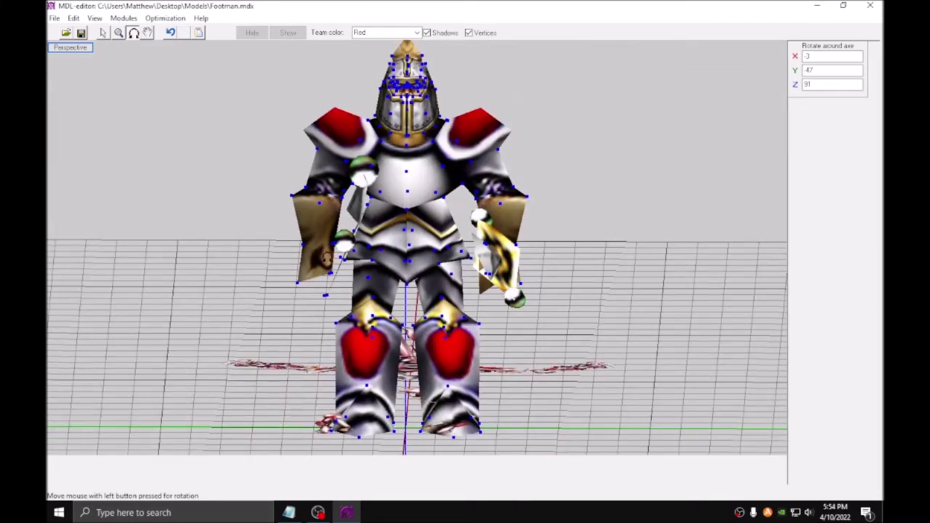
# Step: Isolate geoset 6, select all vertices of the sword held in the intact arm and duplicate them
pyautogui.moveTo(327, 258); pyautogui.dragTo(345, 267)
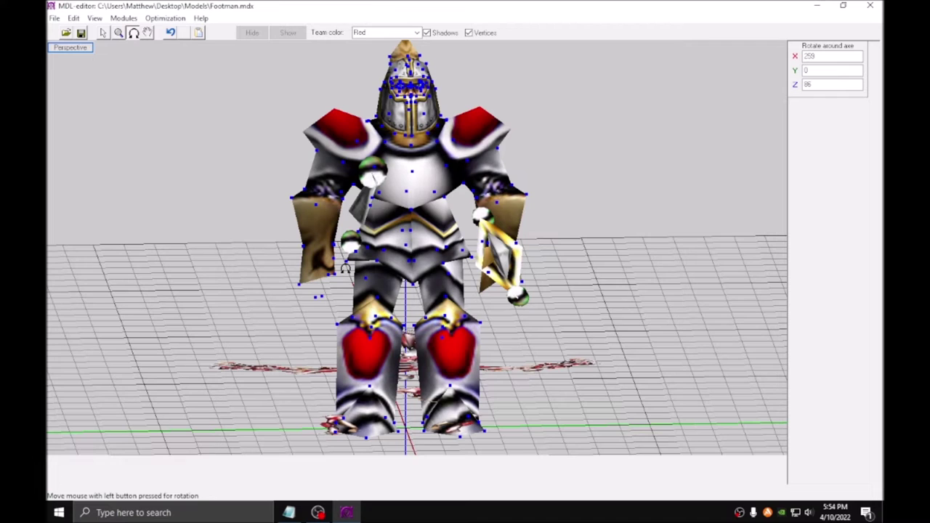
pyautogui.click(104, 33)
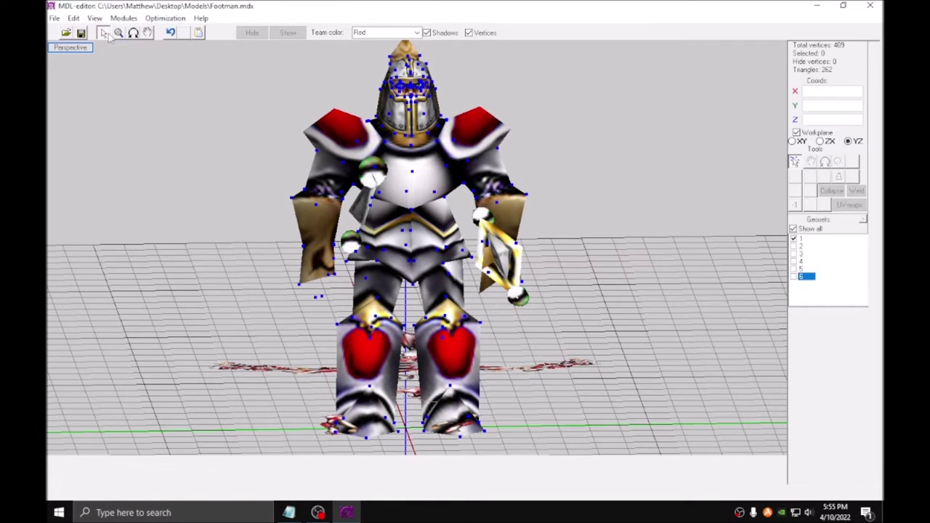
pyautogui.click(800, 239)
pyautogui.click(799, 246)
pyautogui.click(800, 254)
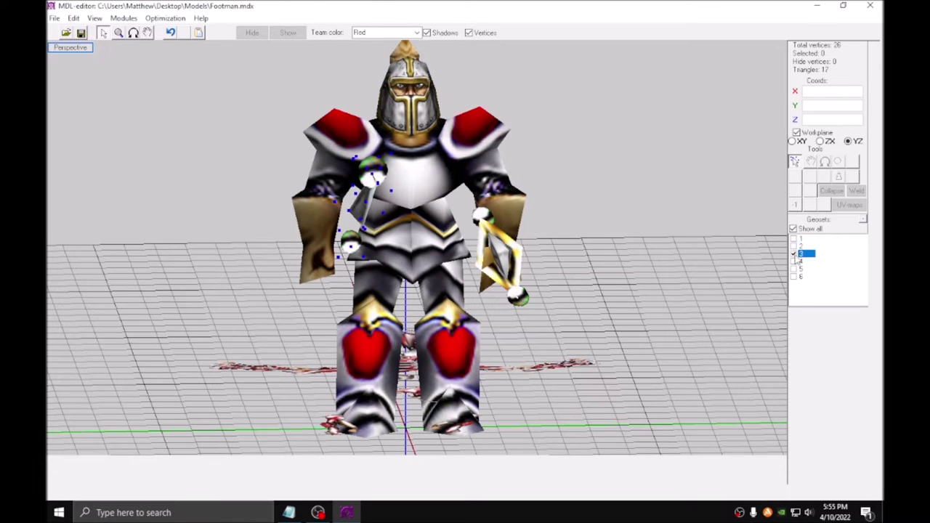
pyautogui.click(799, 261)
pyautogui.click(799, 268)
pyautogui.click(799, 276)
pyautogui.moveTo(684, 383); pyautogui.dragTo(430, 132)
pyautogui.hotkey('ctrl', 'v')
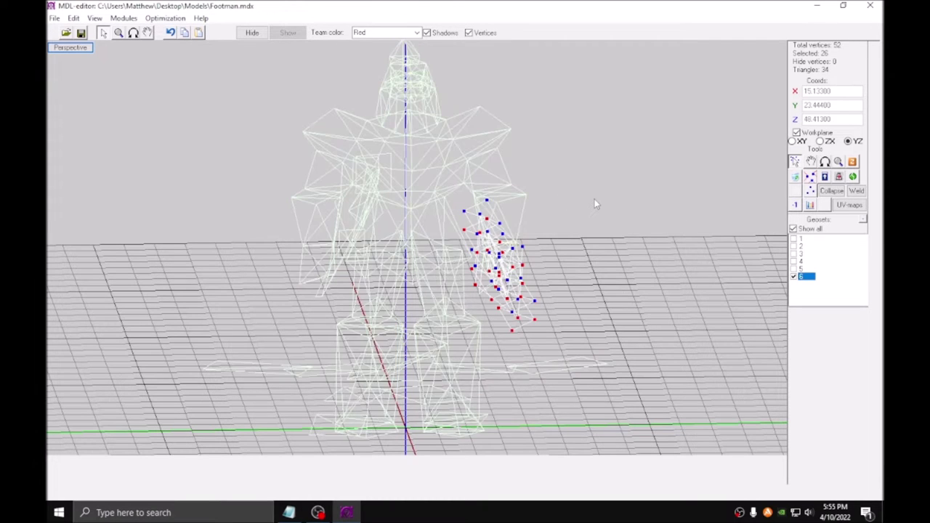
# Step: Raise the sword copy in the ZX plane to Z about 48.69 and move it across in YZ to Y about -24.43
pyautogui.click(811, 161)
pyautogui.scroll(3, 736, 192)
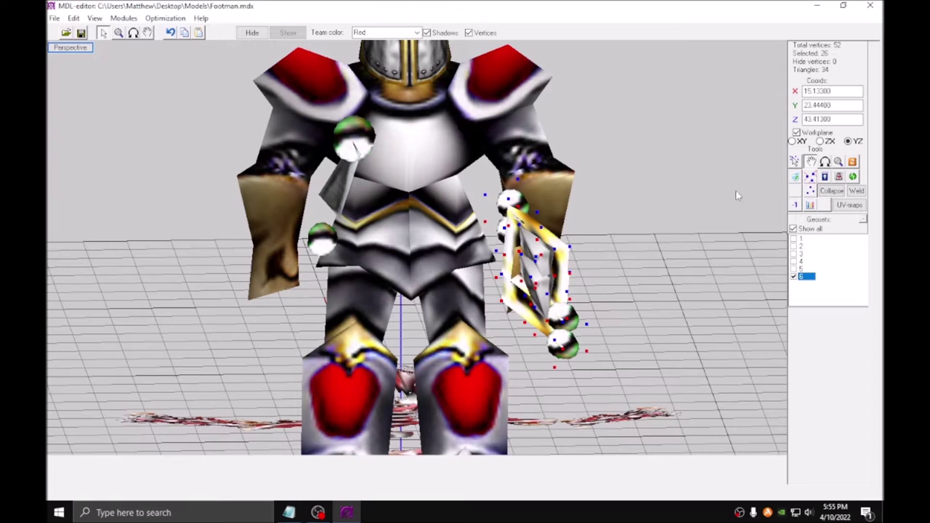
pyautogui.click(820, 141)
pyautogui.moveTo(670, 277); pyautogui.dragTo(672, 257)
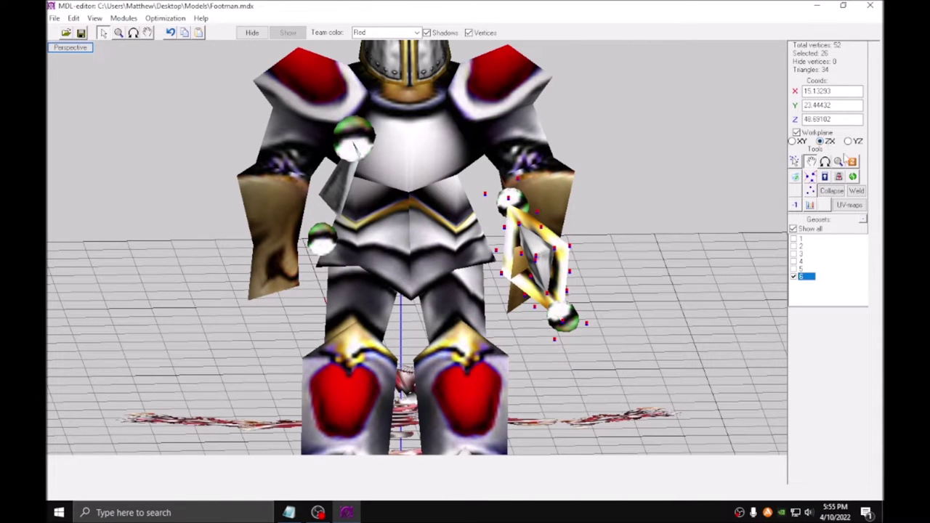
pyautogui.click(848, 141)
pyautogui.moveTo(746, 202); pyautogui.dragTo(598, 240)
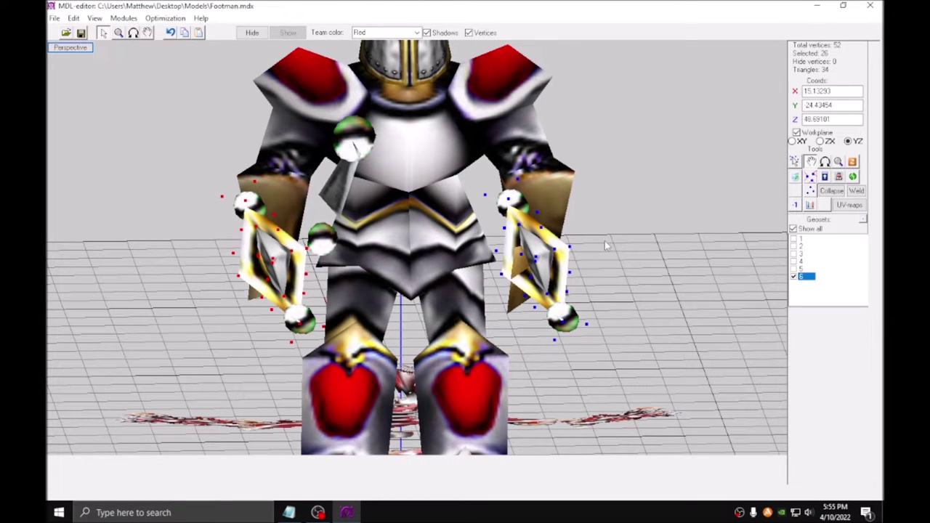
# Step: Mirror the sword copy in the ZX plane with its faces flipped, and shift it inward to Y about -22.36
pyautogui.click(820, 141)
pyautogui.click(822, 178)
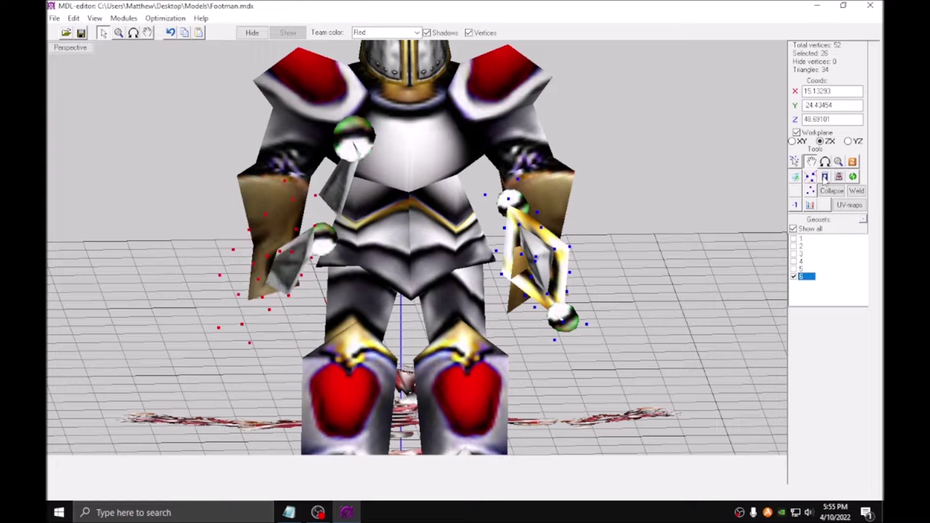
pyautogui.click(796, 208)
pyautogui.click(796, 207)
pyautogui.click(850, 141)
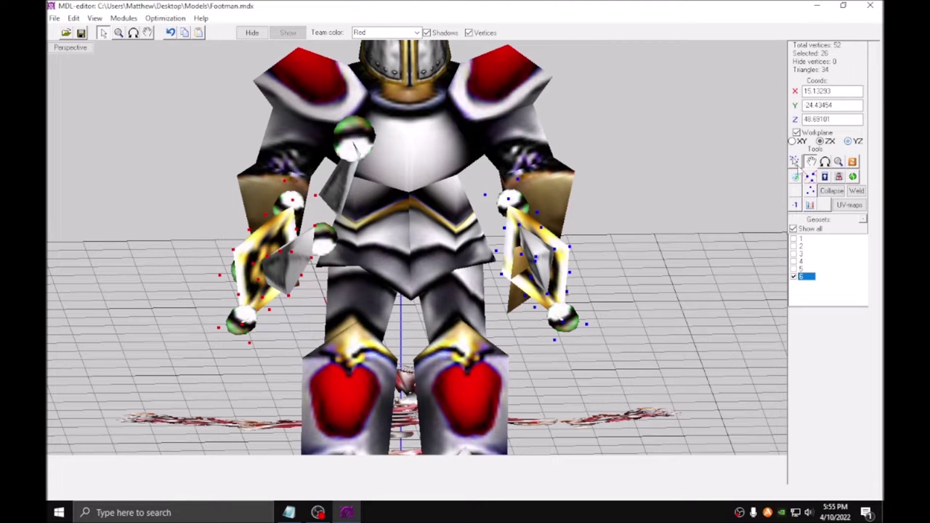
pyautogui.moveTo(610, 213); pyautogui.dragTo(630, 213)
pyautogui.scroll(-2, 603, 224)
pyautogui.moveTo(582, 237); pyautogui.dragTo(614, 249, button='middle')
pyautogui.moveTo(615, 248); pyautogui.dragTo(516, 237)
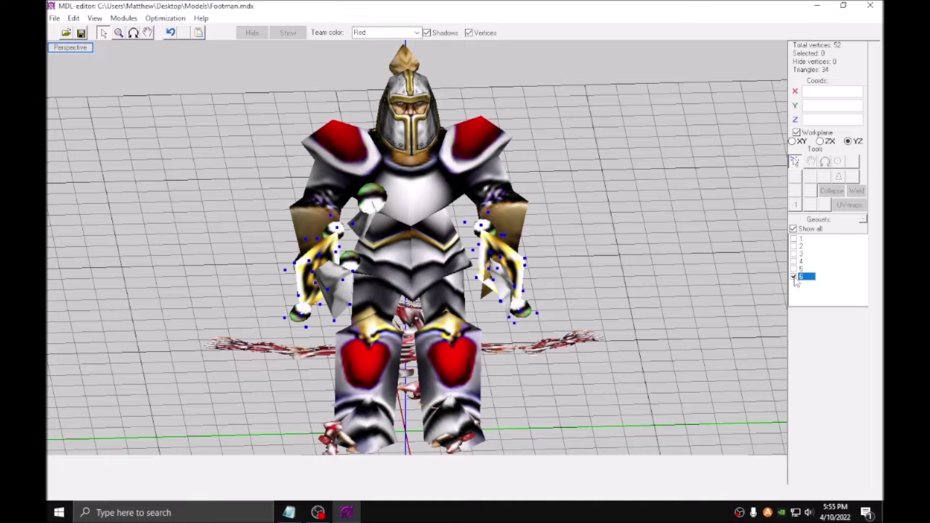
# Step: Select all vertices of geosets 3 and 4, including the spare sword beside the torso, and delete them
pyautogui.click(800, 260)
pyautogui.click(800, 253)
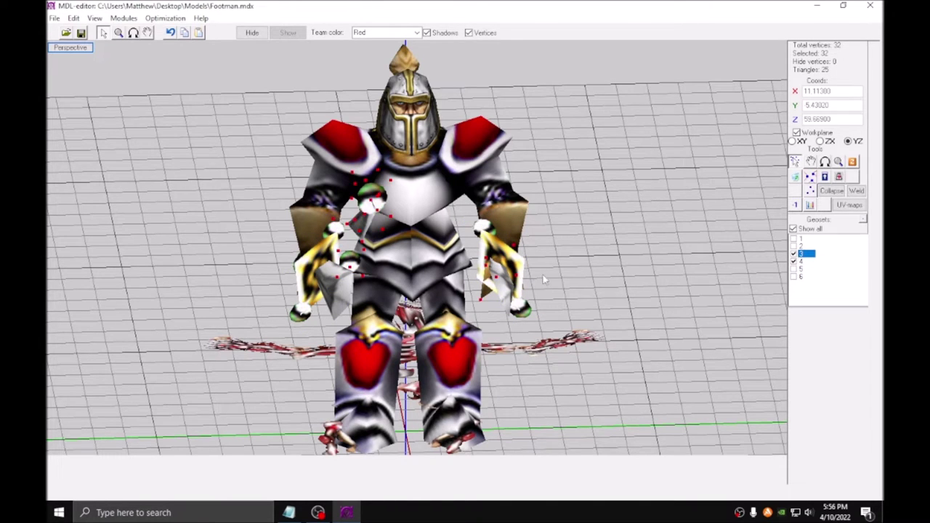
pyautogui.press('Delete')
pyautogui.click(795, 238)
pyautogui.scroll(-2, 582, 236)
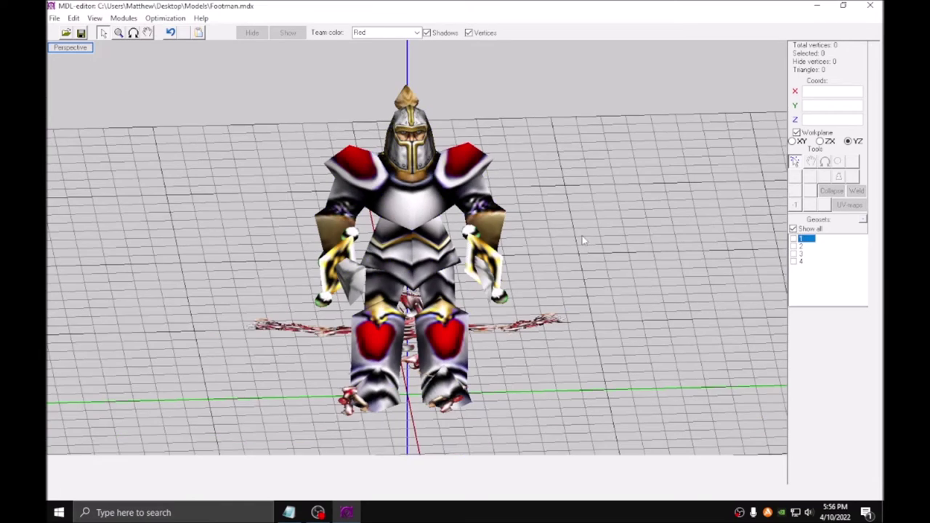
pyautogui.press('r')
pyautogui.moveTo(582, 236)
pyautogui.mouseDown()
pyautogui.moveTo(534, 239)
pyautogui.moveTo(581, 234)
pyautogui.mouseUp()
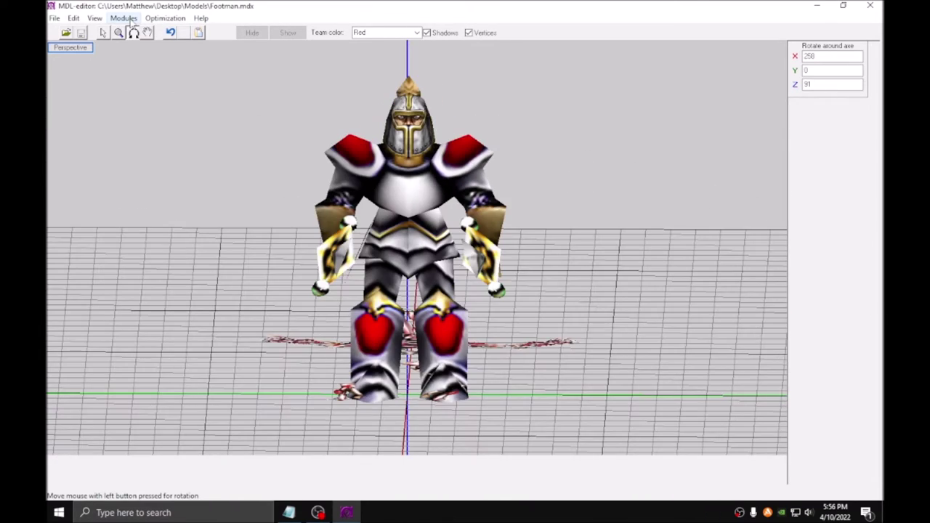
# Step: Switch to animation editing and inspect both swords and the rebuilt forearm in the Stand - 1 sequence
pyautogui.click(124, 18)
pyautogui.click(150, 58)
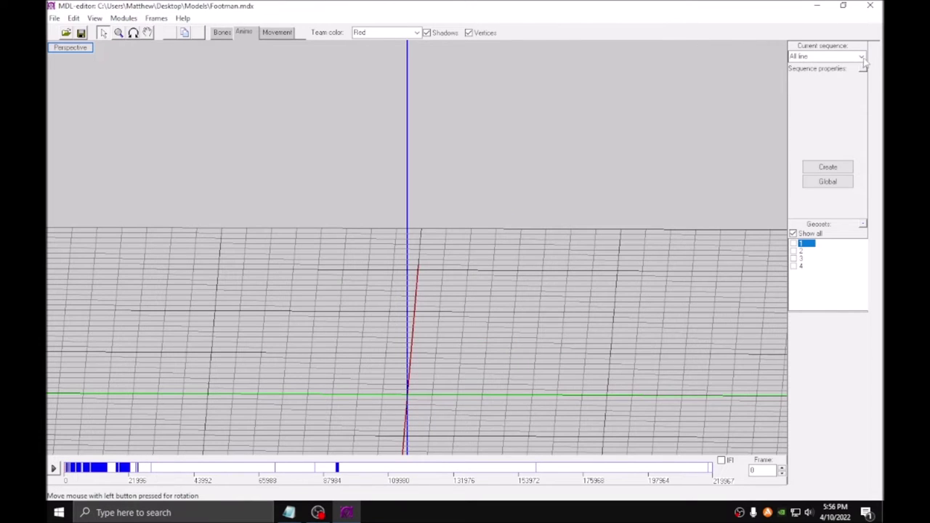
pyautogui.click(862, 58)
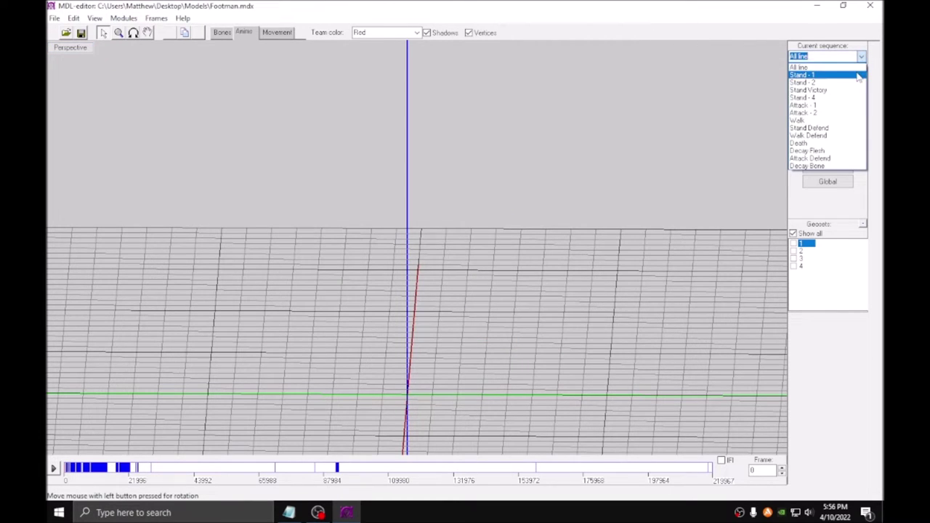
pyautogui.click(858, 77)
pyautogui.moveTo(678, 160); pyautogui.dragTo(675, 151, button='middle')
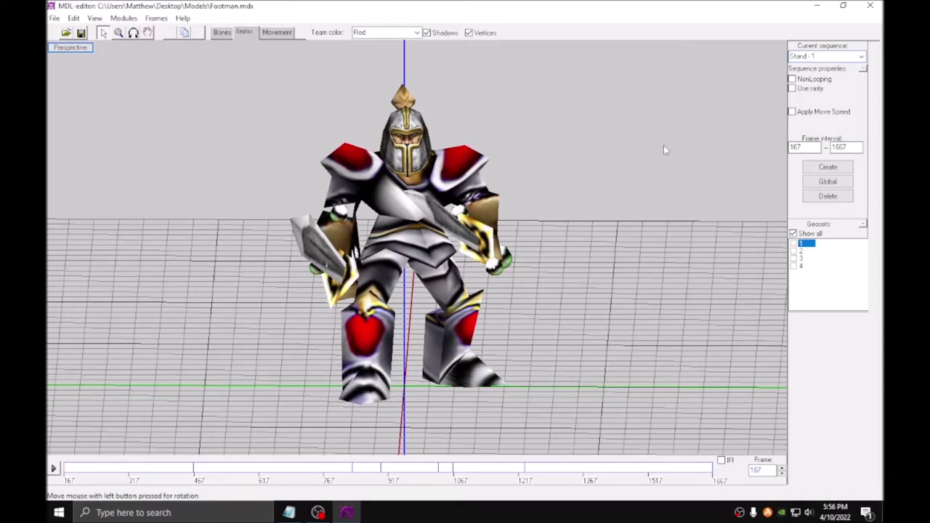
pyautogui.scroll(2, 663, 148)
pyautogui.press('r')
pyautogui.moveTo(604, 193); pyautogui.dragTo(281, 269)
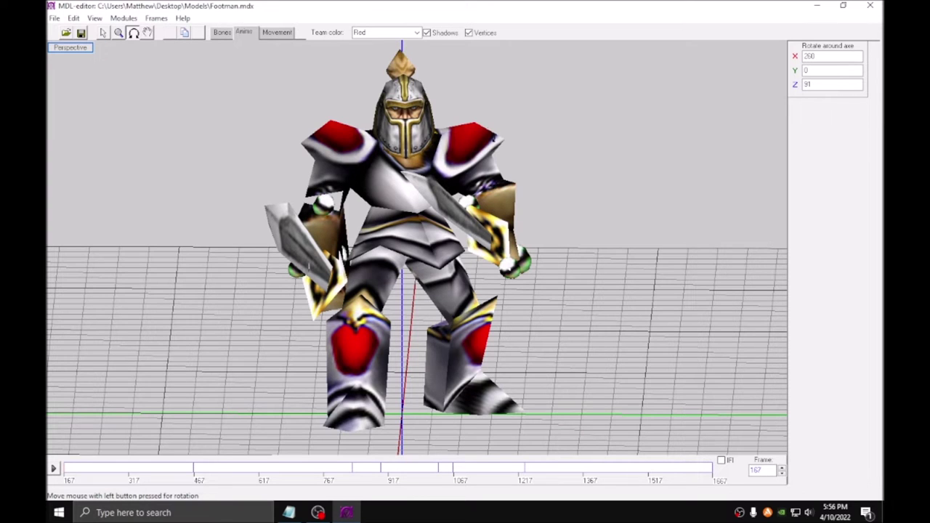
pyautogui.moveTo(483, 269); pyautogui.dragTo(495, 247)
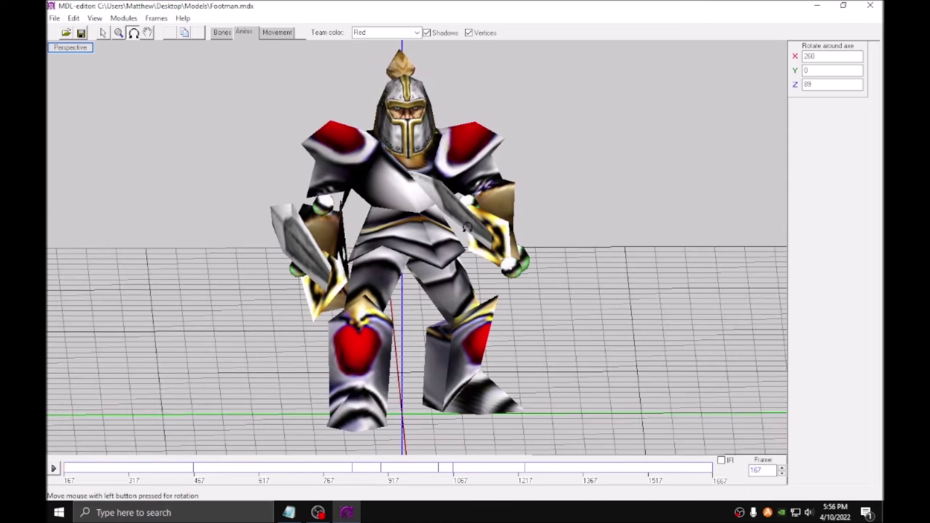
# Step: Bind the rebuilt forearm's vertices in geoset 1, from elbow to hand, to Bone_Arm2_R
pyautogui.click(219, 33)
pyautogui.click(794, 231)
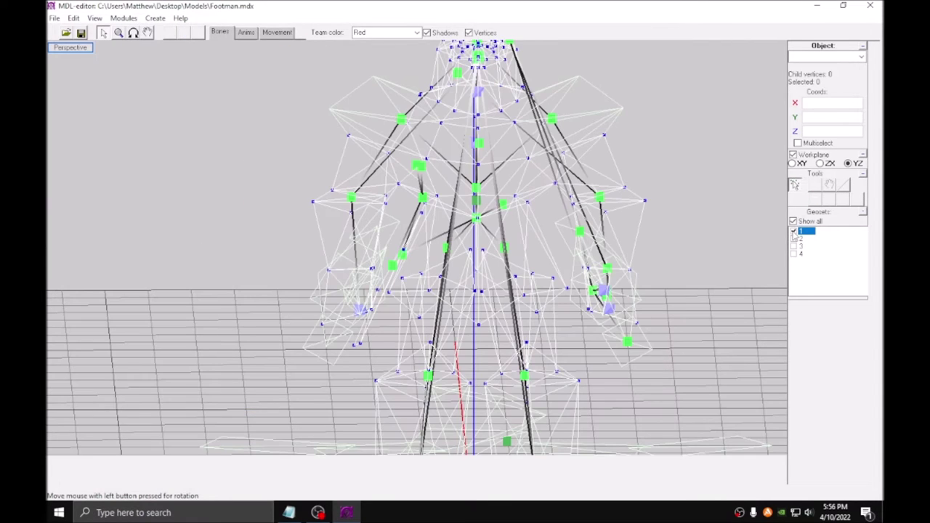
pyautogui.click(333, 227)
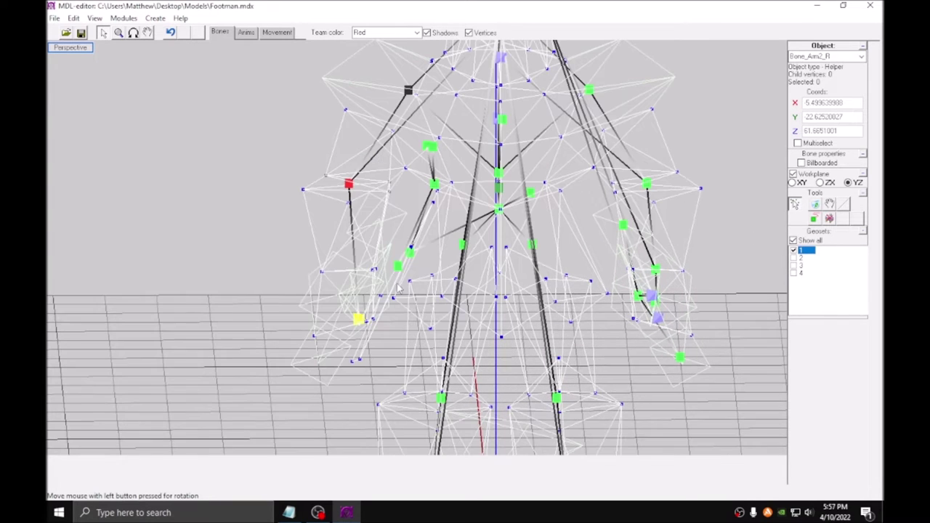
pyautogui.moveTo(404, 293); pyautogui.dragTo(297, 245)
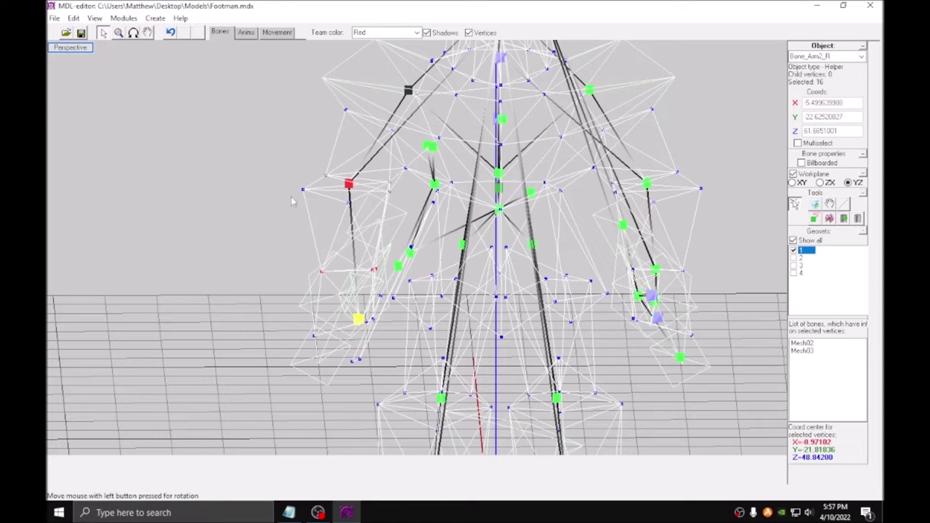
pyautogui.moveTo(404, 244); pyautogui.dragTo(252, 177)
pyautogui.keyDown('shift'); pyautogui.moveTo(295, 270); pyautogui.dragTo(378, 343); pyautogui.keyUp('shift')
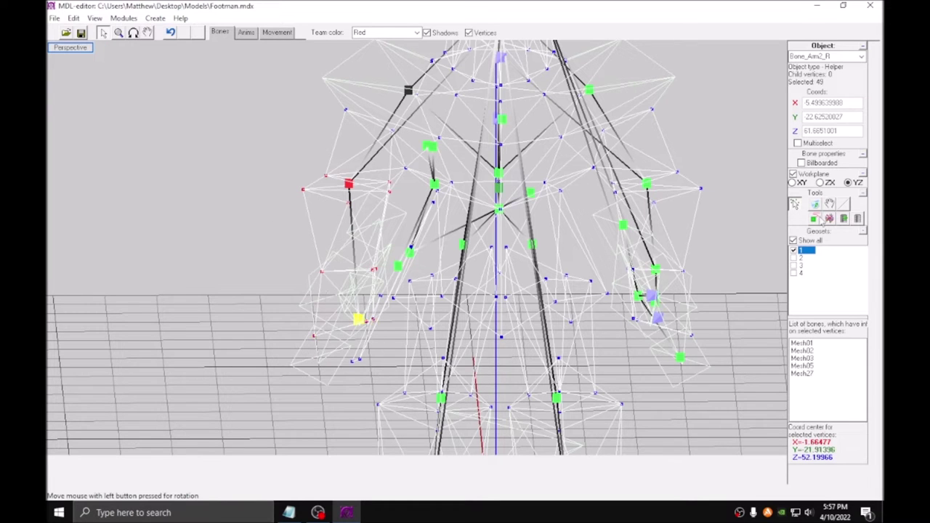
pyautogui.click(858, 219)
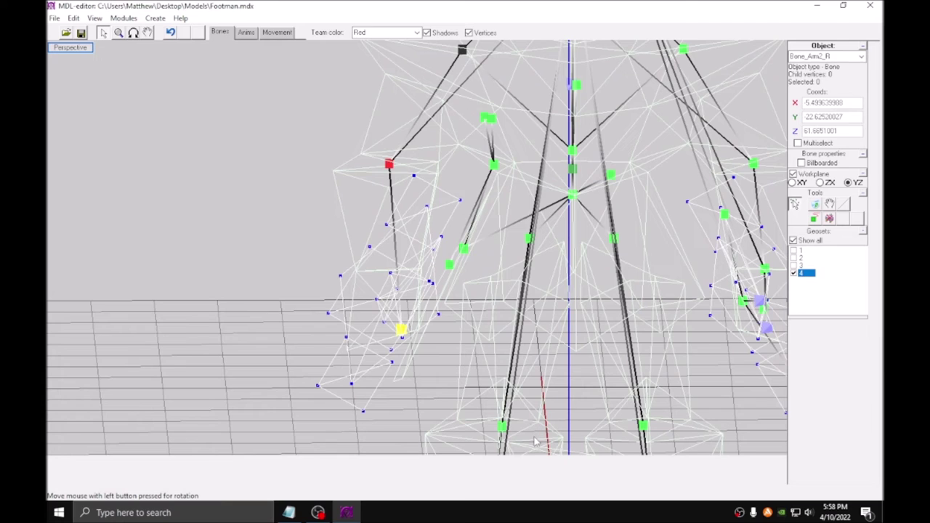
# Step: Bind the mirrored sword's vertices in geoset 4 to Bone_Arm2_R and preview the Stand - 1 sequence at frame 1542
pyautogui.moveTo(534, 439); pyautogui.dragTo(219, 109)
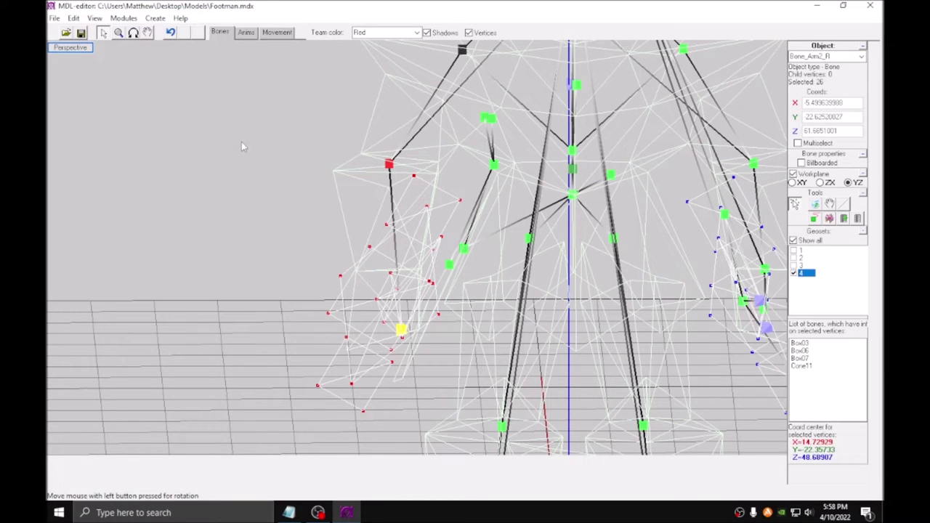
pyautogui.click(858, 219)
pyautogui.click(249, 34)
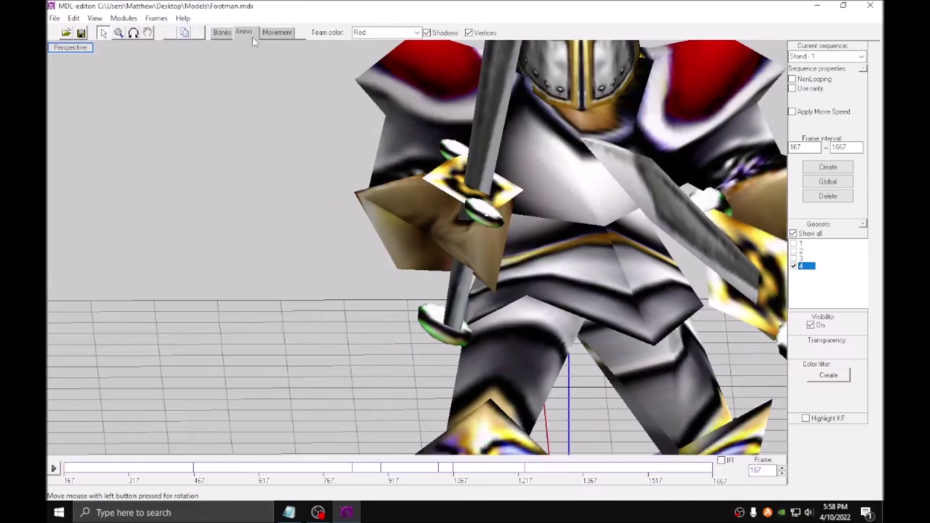
pyautogui.scroll(-3, 702, 76)
pyautogui.press('r')
pyautogui.moveTo(550, 160); pyautogui.dragTo(517, 163)
pyautogui.moveTo(101, 401); pyautogui.dragTo(331, 291)
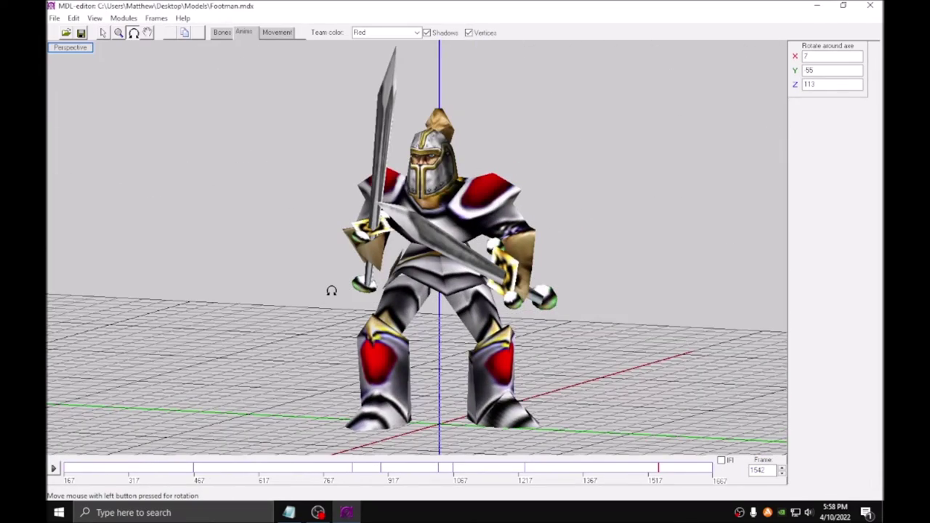
# Step: Save the edited Footman model and close MdlVis
pyautogui.click(81, 32)
pyautogui.click(870, 6)
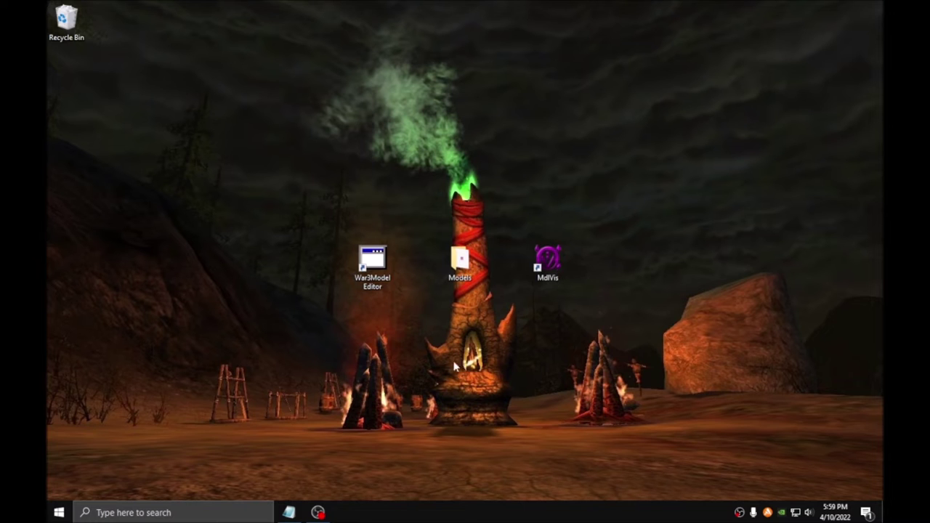
# Step: Launch War3 Model Editor, load War3.mpq in the MPQ Browser and expand its Units folder
pyautogui.doubleClick(380, 279)
pyautogui.click(445, 129)
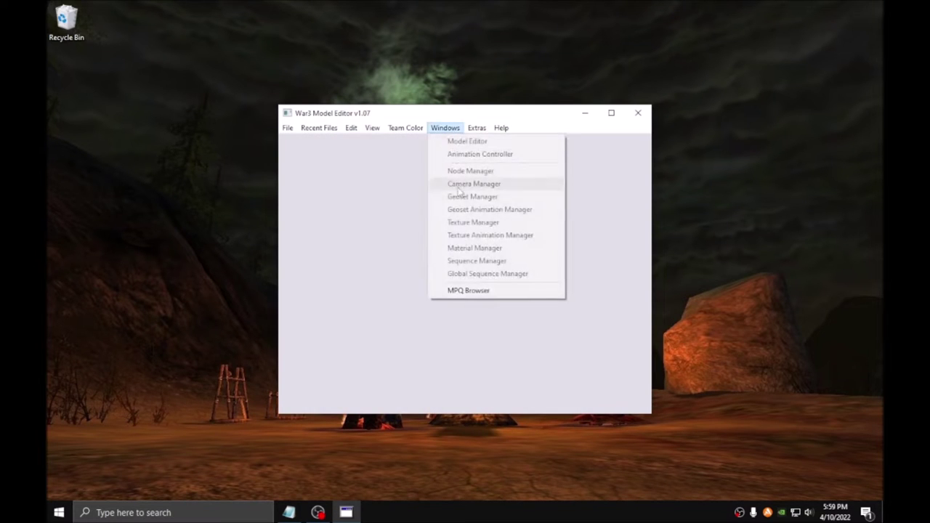
pyautogui.click(466, 291)
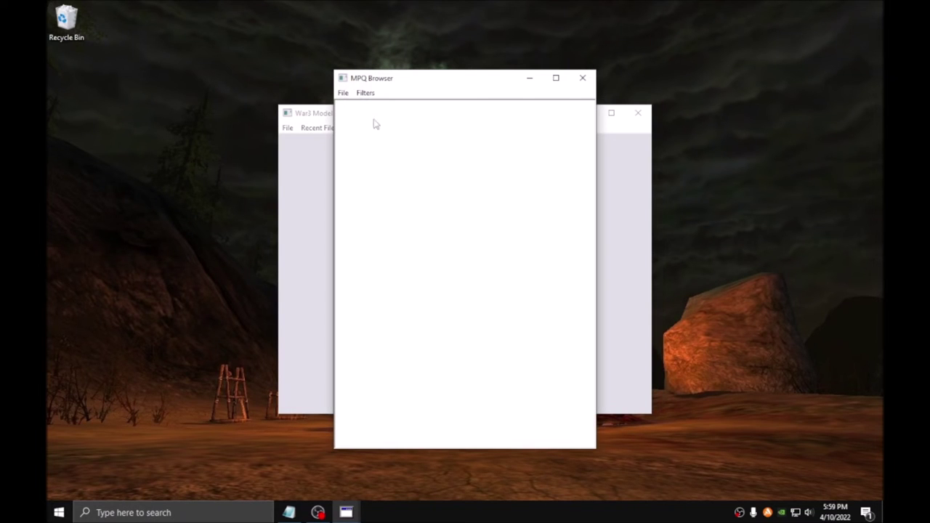
pyautogui.click(343, 93)
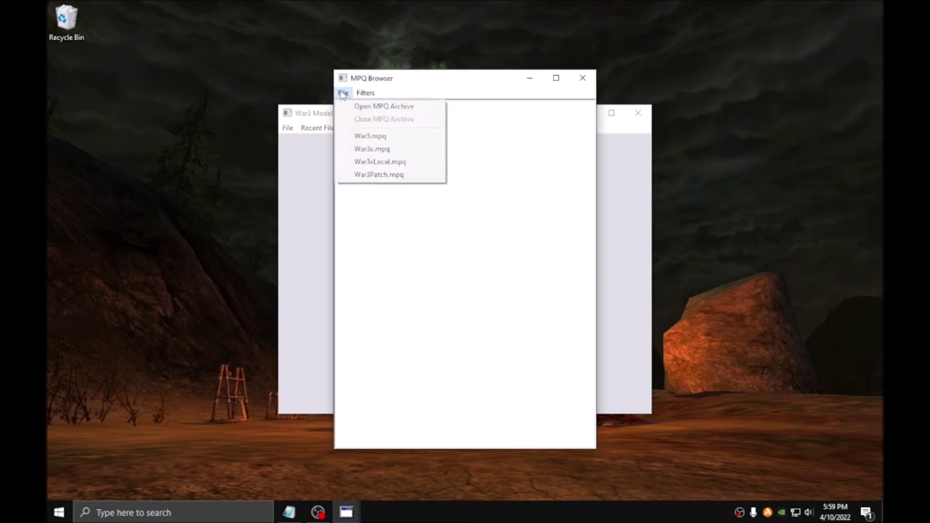
pyautogui.click(356, 138)
pyautogui.click(340, 294)
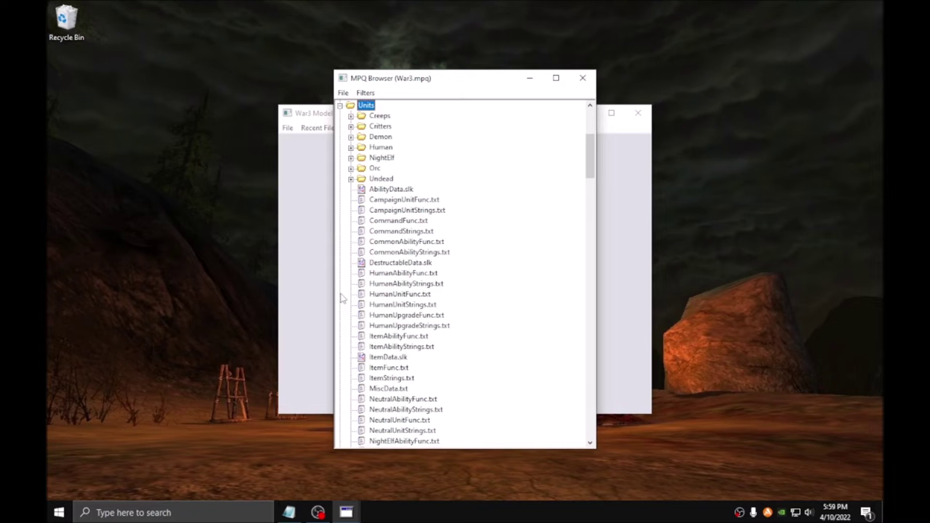
# Step: Open HumanMage.mdx from the HumanMage folder under Units, Creeps
pyautogui.click(351, 116)
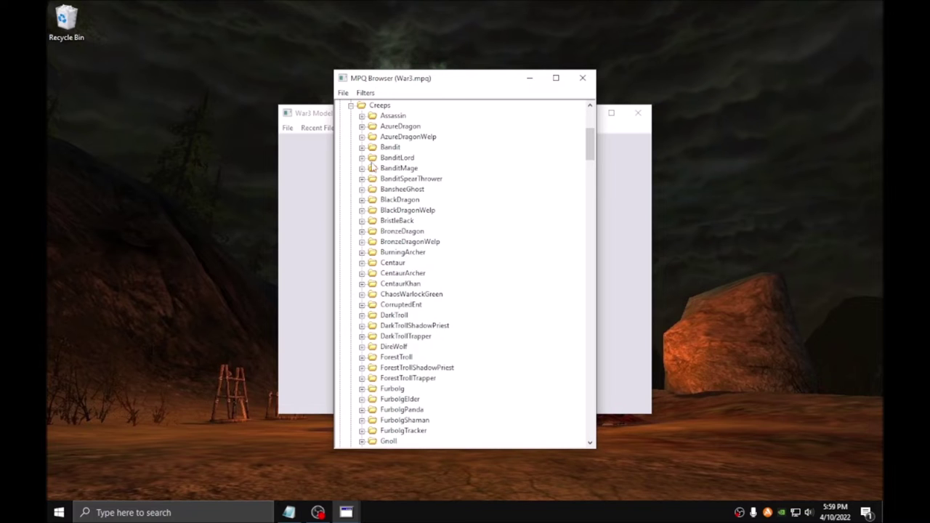
pyautogui.scroll(-9, 372, 165)
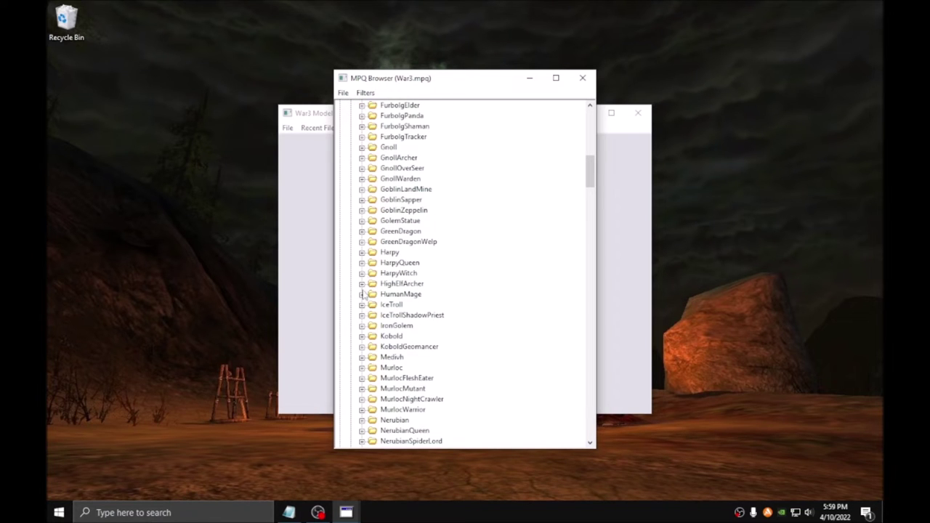
pyautogui.click(362, 294)
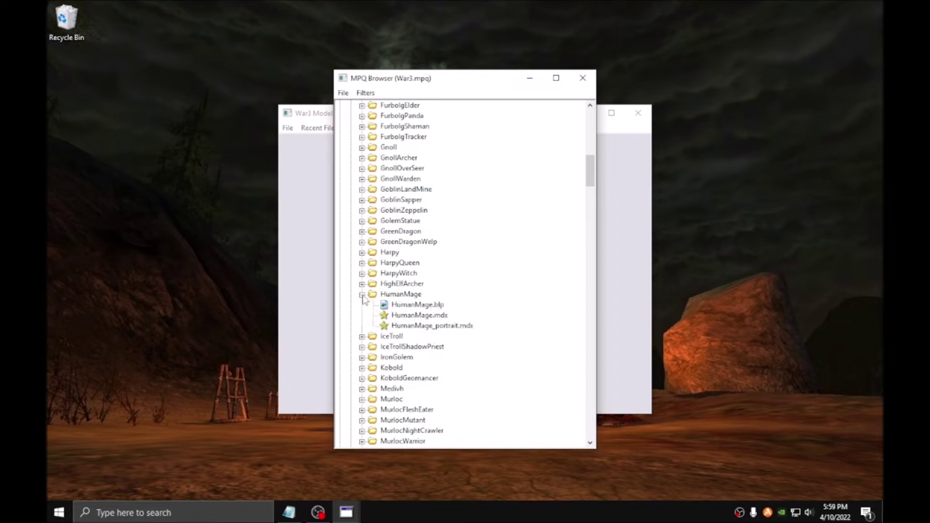
pyautogui.click(415, 316)
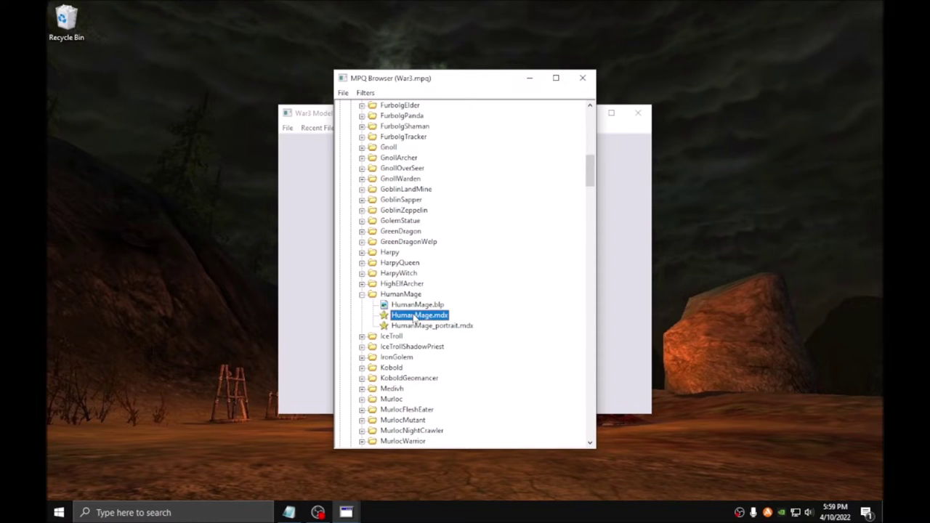
pyautogui.doubleClick(415, 316)
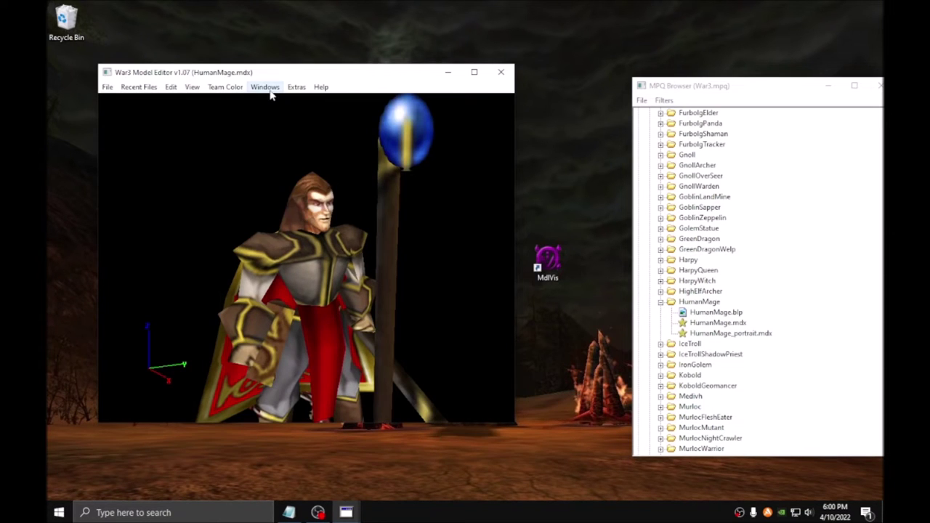
# Step: Export the mage's head geoset as HumanHead.geo and its cape geoset 026A1CE8 as HumanCape.geo in the Models folder
pyautogui.click(265, 86)
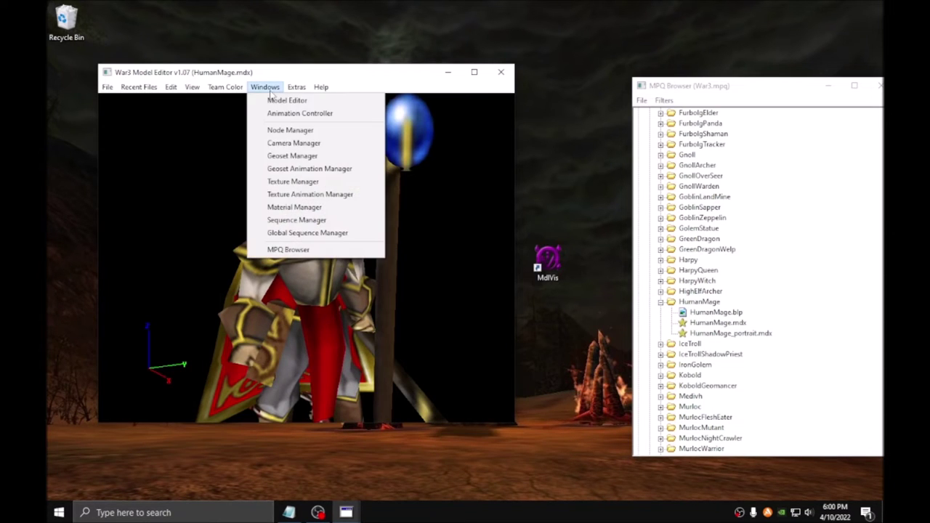
pyautogui.click(285, 157)
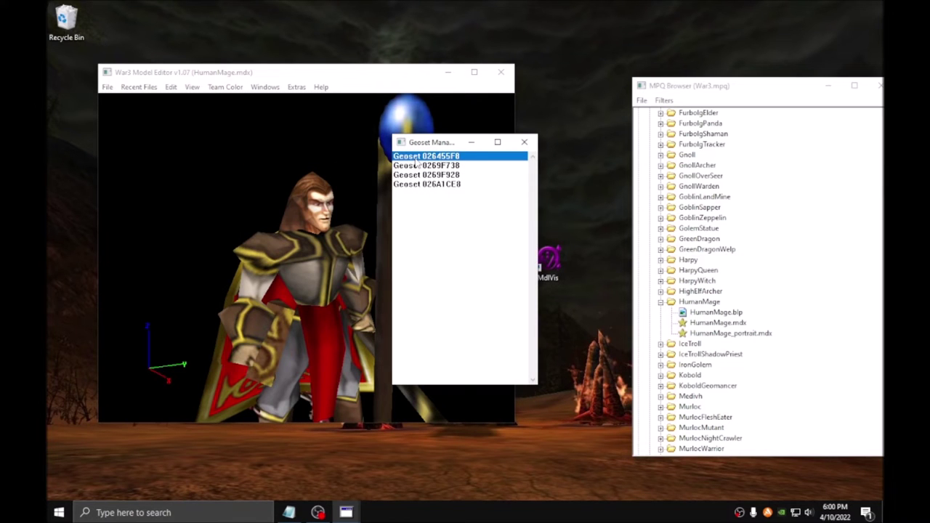
pyautogui.click(561, 222)
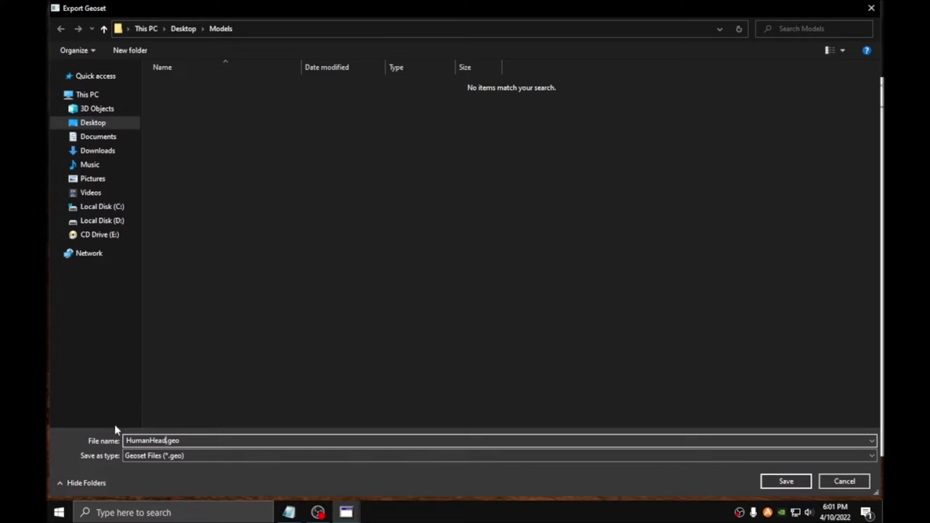
pyautogui.click(803, 481)
pyautogui.moveTo(393, 363); pyautogui.dragTo(279, 324)
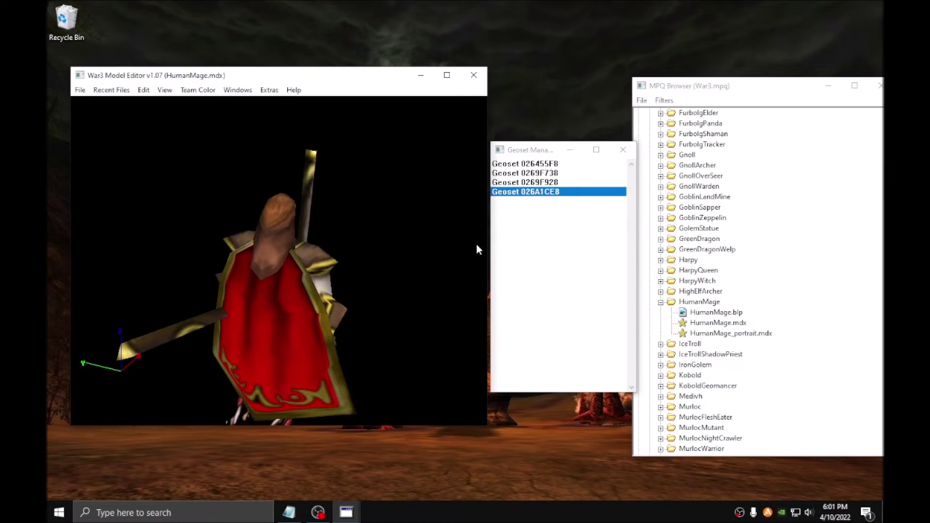
pyautogui.rightClick(519, 197)
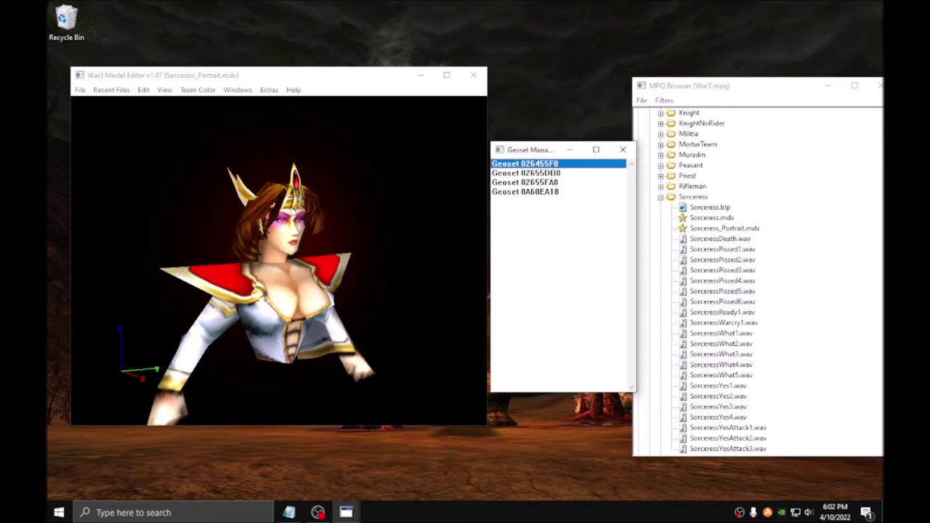
# Step: Export geoset 0A60EA18 of Sorceress_Portrait.mdx as Sorceress Crown.geo in the Models folder
pyautogui.click(521, 192)
pyautogui.rightClick(520, 192)
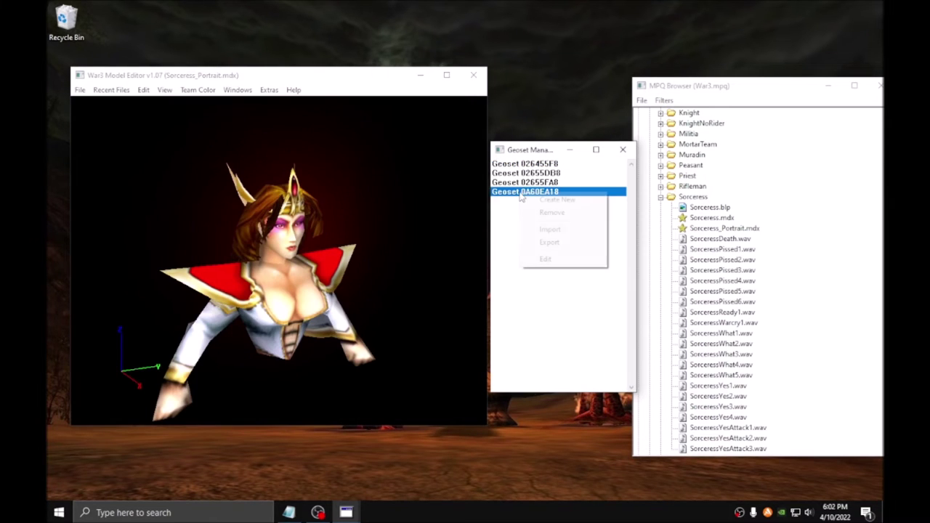
pyautogui.click(549, 242)
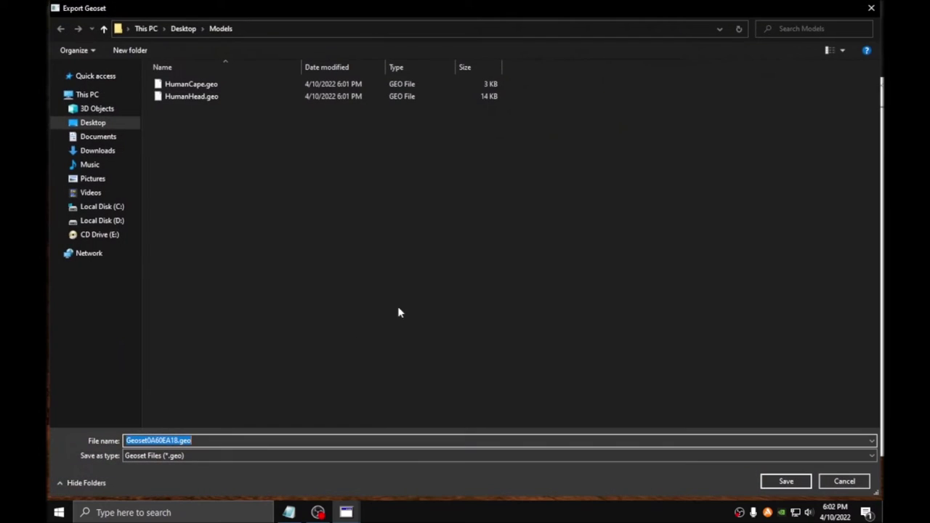
pyautogui.press('Return')
# Step: Reopen the recent Footman.mdx in a maximized window with the Geoset Manager at hand
pyautogui.click(111, 90)
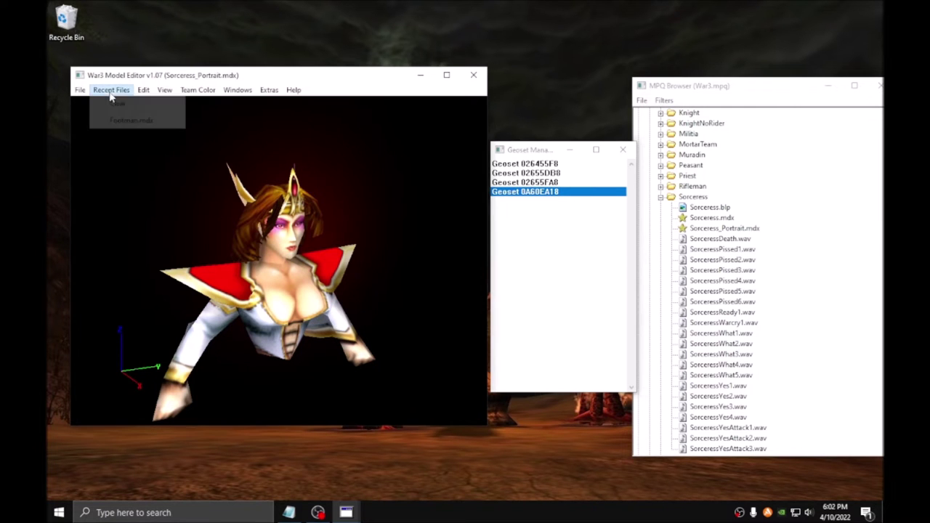
pyautogui.click(120, 120)
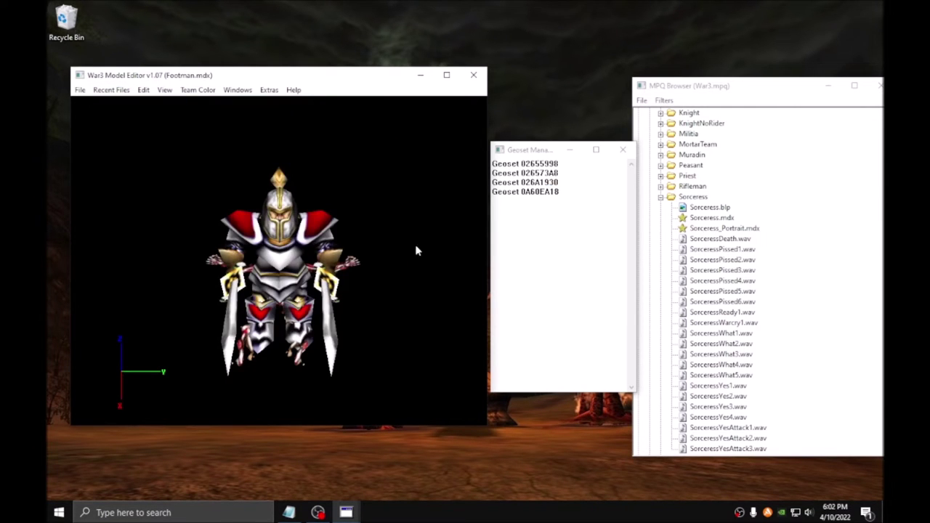
pyautogui.click(446, 75)
pyautogui.click(211, 18)
pyautogui.click(236, 87)
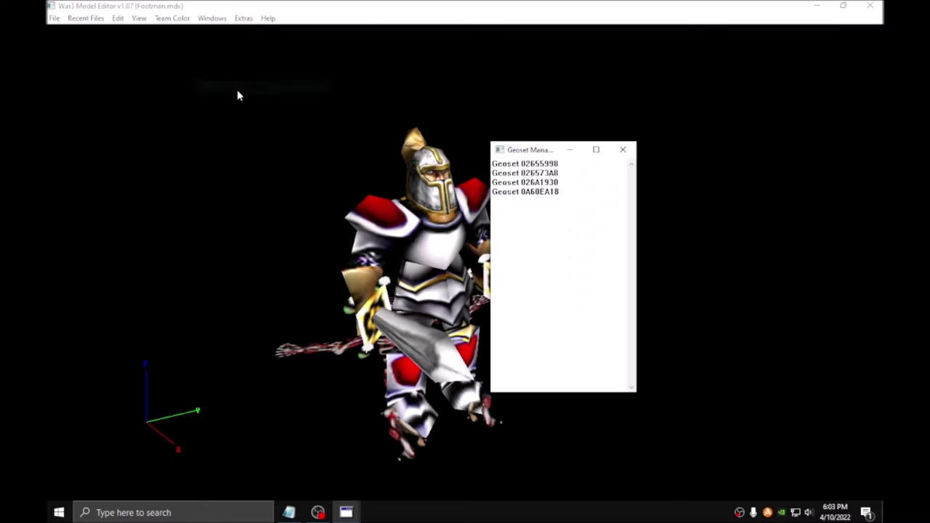
# Step: Import HumanCape.geo into the Footman model and attach it to the Bone_Arm1_L node
pyautogui.rightClick(566, 232)
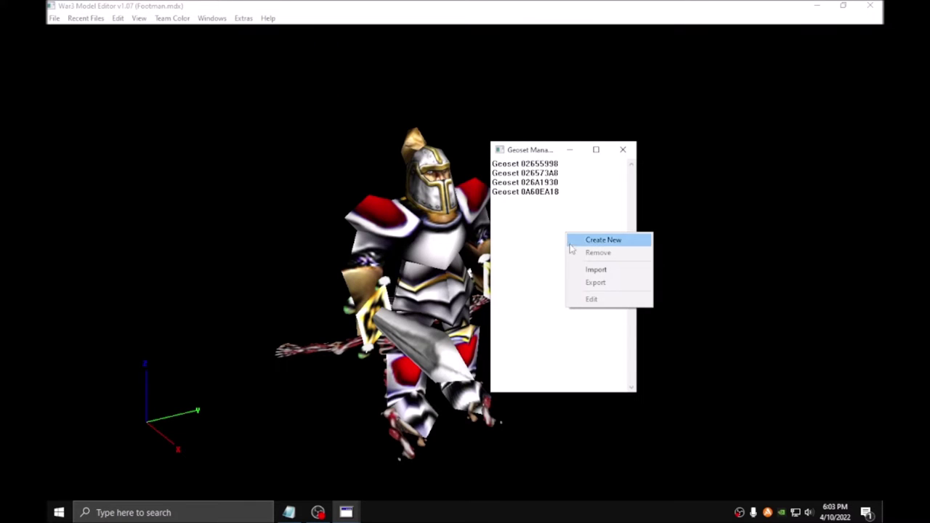
pyautogui.click(582, 271)
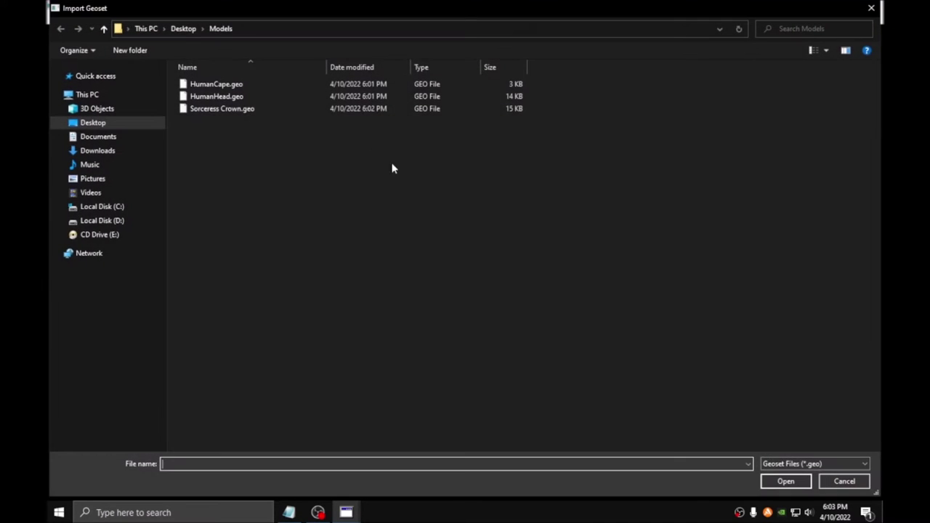
pyautogui.doubleClick(215, 86)
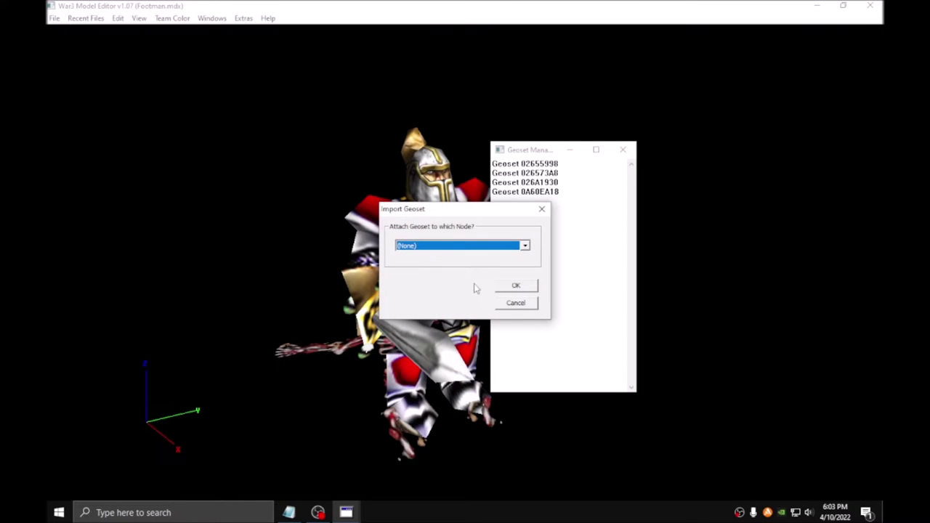
pyautogui.press('Down')
pyautogui.click(518, 288)
pyautogui.click(503, 246)
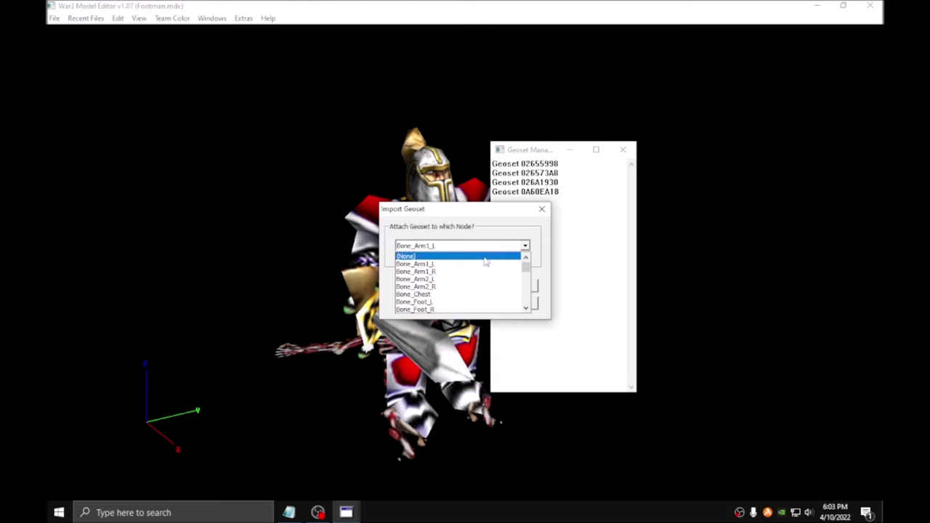
pyautogui.click(486, 265)
pyautogui.click(518, 286)
# Step: Import HumanHead.geo into the Footman model, attached to the Bone_Arm1_L node
pyautogui.rightClick(531, 253)
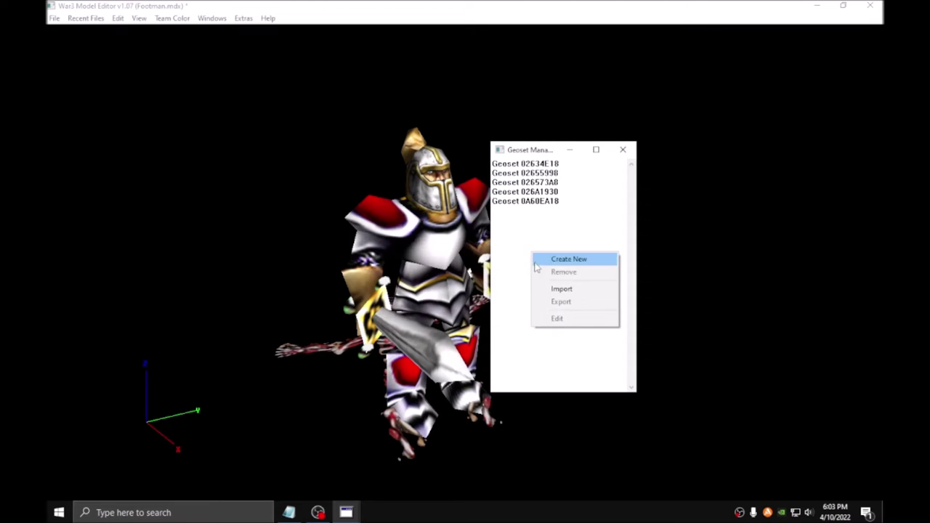
pyautogui.click(561, 289)
pyautogui.doubleClick(207, 98)
pyautogui.click(444, 246)
pyautogui.click(443, 265)
pyautogui.click(518, 287)
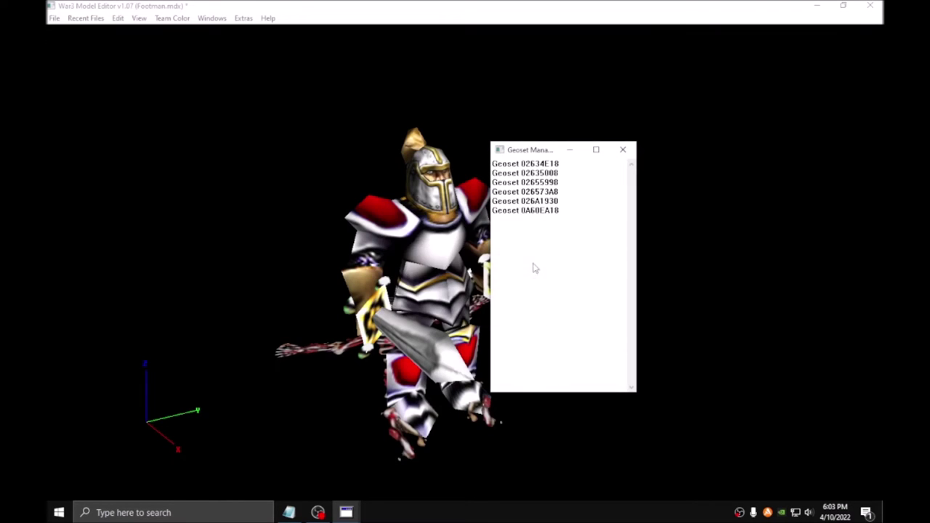
# Step: Import Sorceress Crown.geo into the Footman model, attached to the Bone_Arm1_L node
pyautogui.rightClick(533, 263)
pyautogui.click(561, 299)
pyautogui.doubleClick(223, 109)
pyautogui.click(458, 246)
pyautogui.click(443, 265)
pyautogui.click(517, 286)
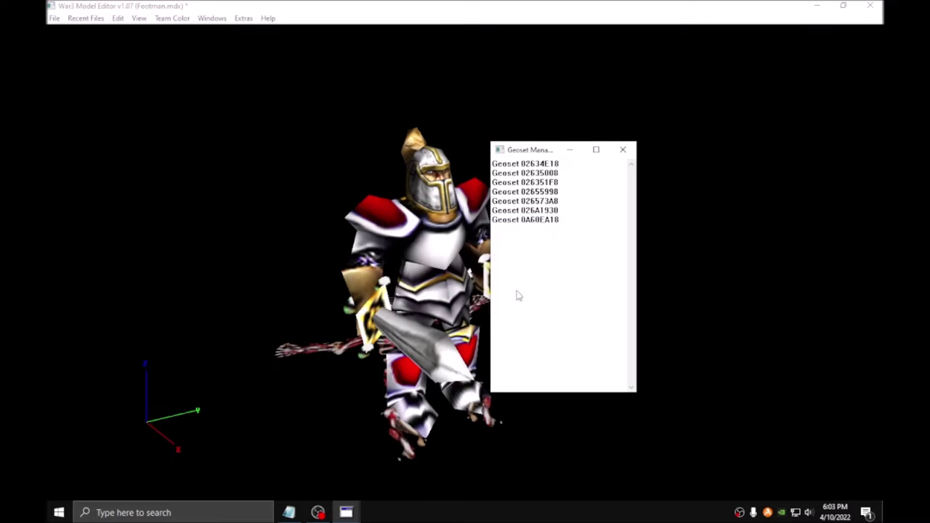
# Step: Save Footman.mdx, reload it from the recent files and inspect the imported parts on the model
pyautogui.click(425, 228)
pyautogui.click(55, 18)
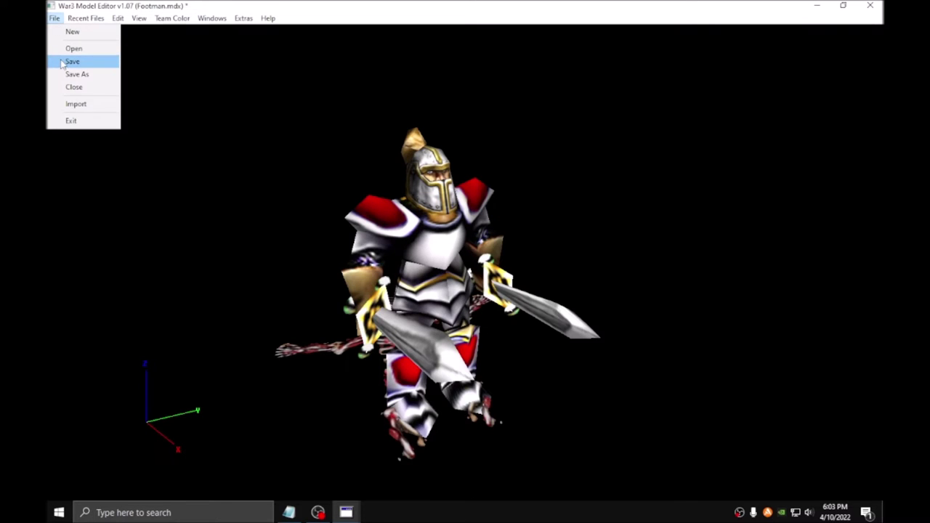
pyautogui.click(62, 64)
pyautogui.click(86, 18)
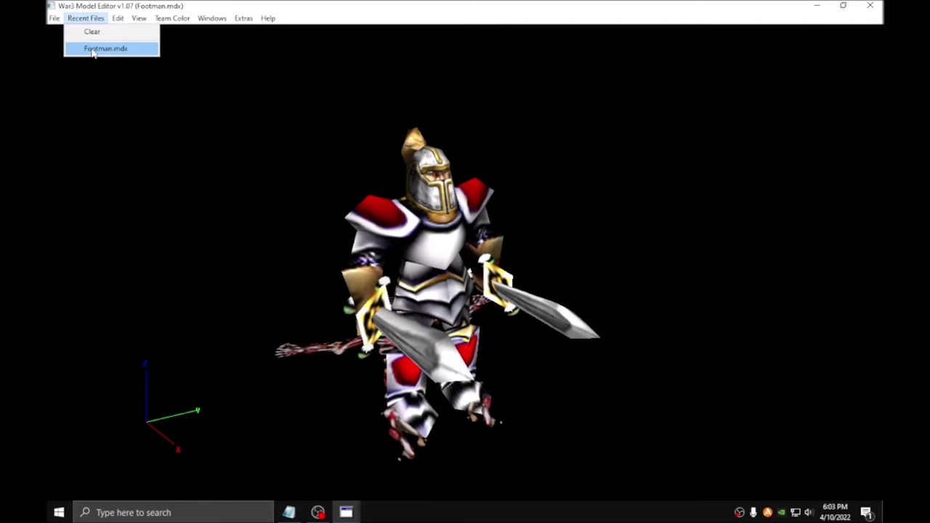
pyautogui.click(93, 48)
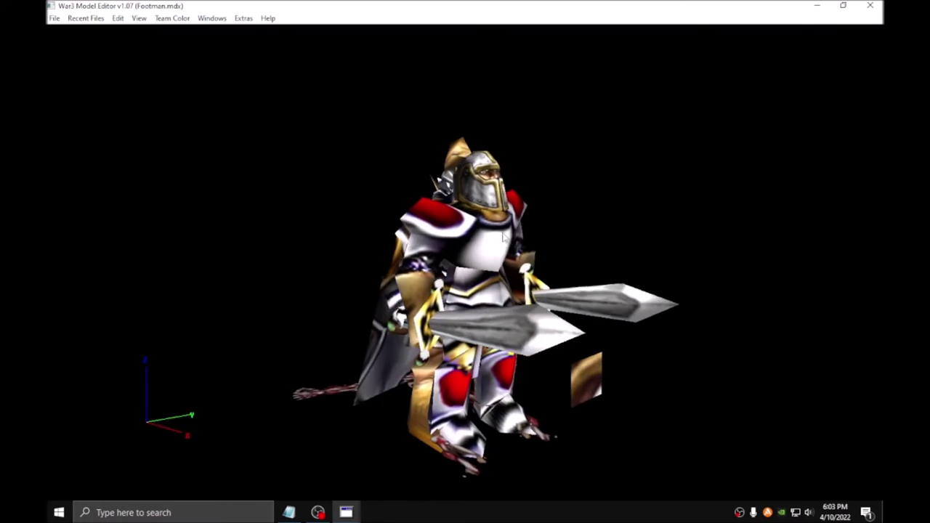
pyautogui.moveTo(470, 233); pyautogui.dragTo(324, 85)
# Step: Add Sorceress.blp from the War3.mpq archive's Sorceress folder to the Footman model as a texture
pyautogui.click(211, 18)
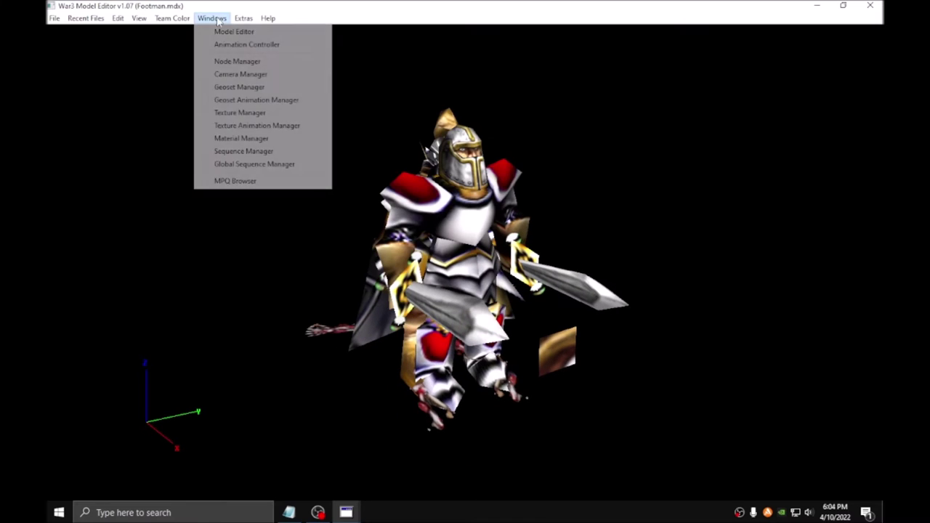
pyautogui.click(235, 182)
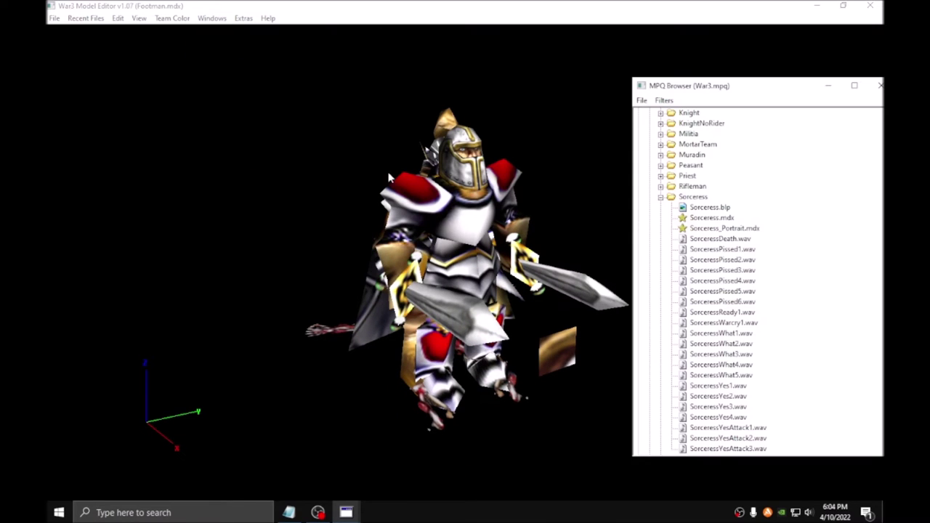
pyautogui.rightClick(722, 209)
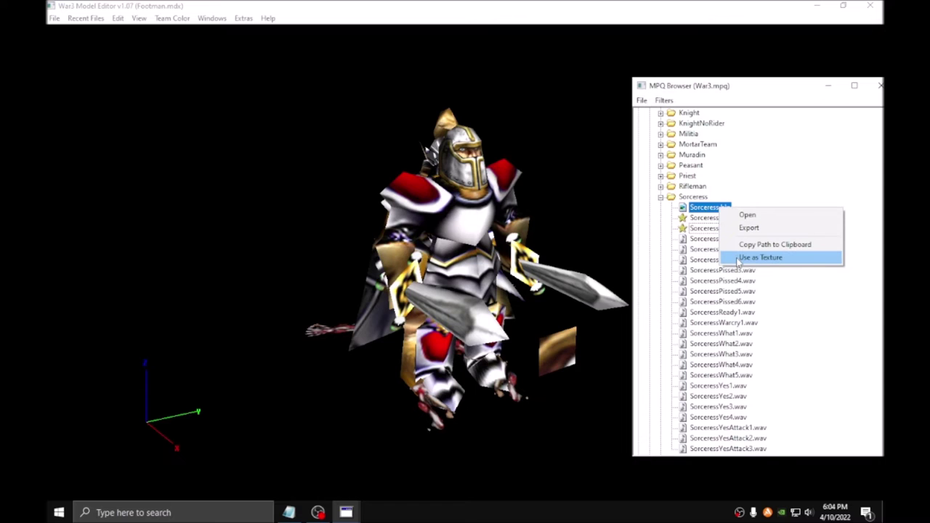
pyautogui.click(759, 258)
# Step: Add HumanMage.blp from the archive's Units\Creeps\HumanMage folder to the Footman model as a texture and close the MPQ Browser
pyautogui.scroll(7, 706, 245)
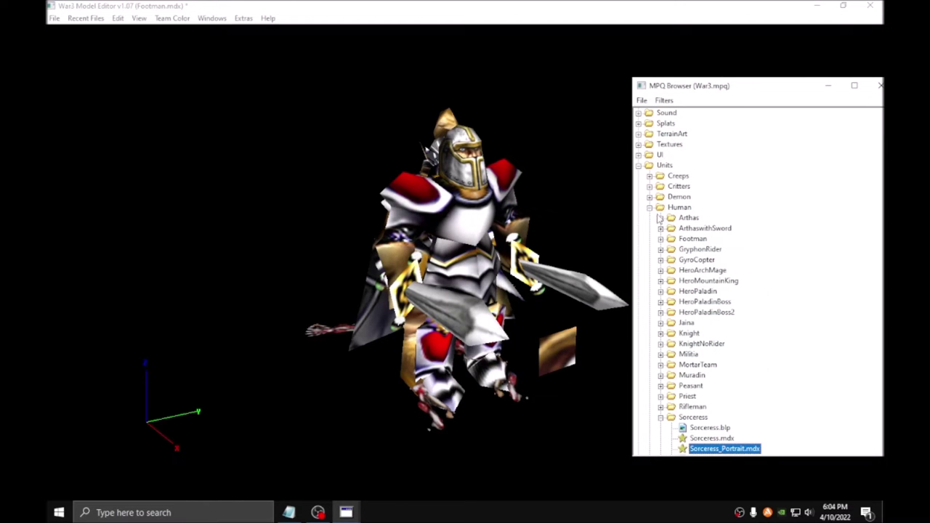
pyautogui.click(650, 207)
pyautogui.click(650, 175)
pyautogui.scroll(-10, 674, 258)
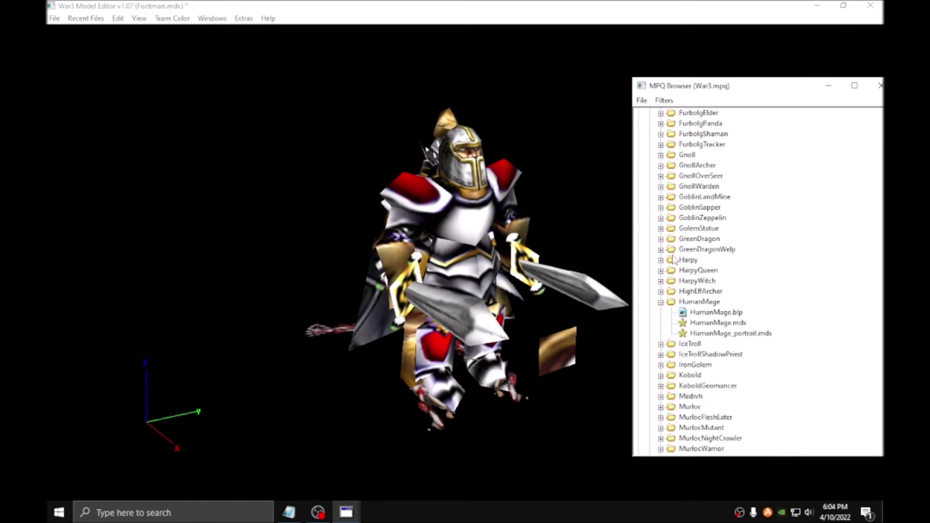
pyautogui.scroll(-2, 674, 258)
pyautogui.rightClick(703, 241)
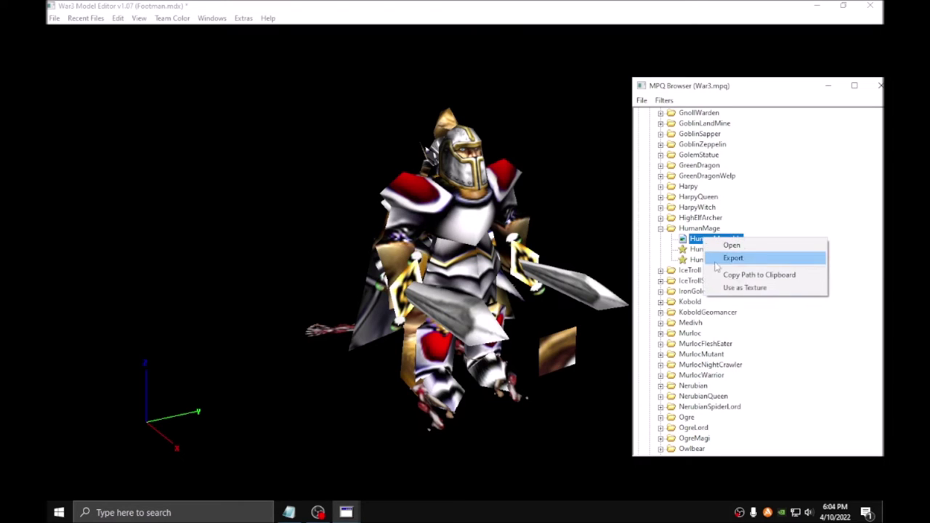
pyautogui.click(736, 288)
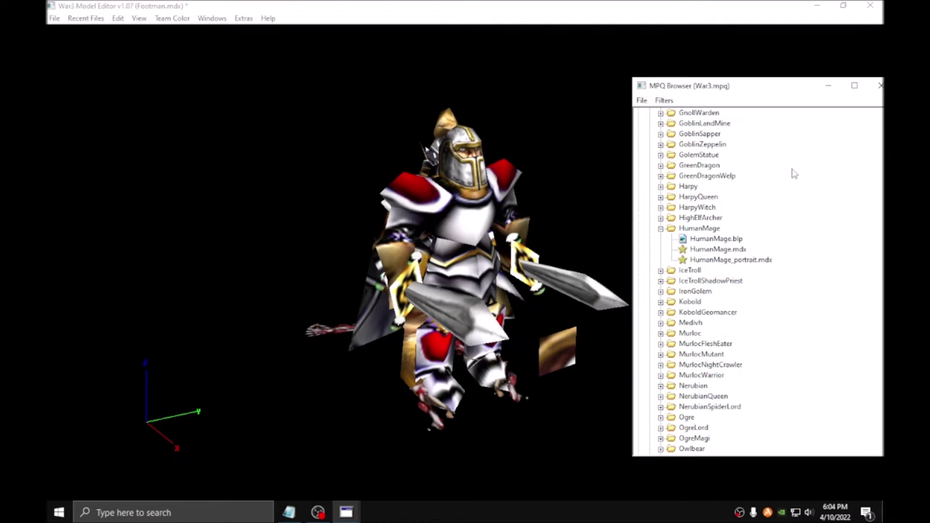
pyautogui.click(880, 85)
# Step: Bring up the Material Manager beside the model and go through the materials it lists
pyautogui.click(204, 19)
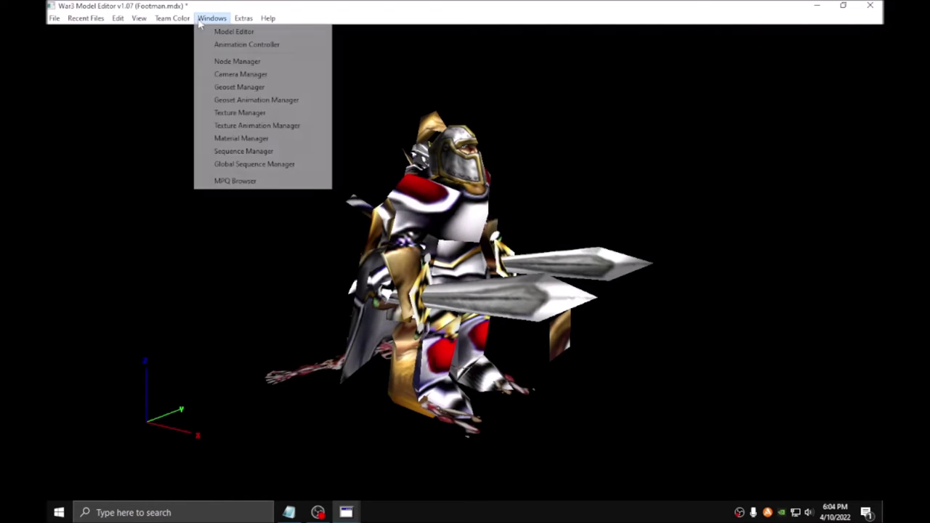
pyautogui.click(246, 138)
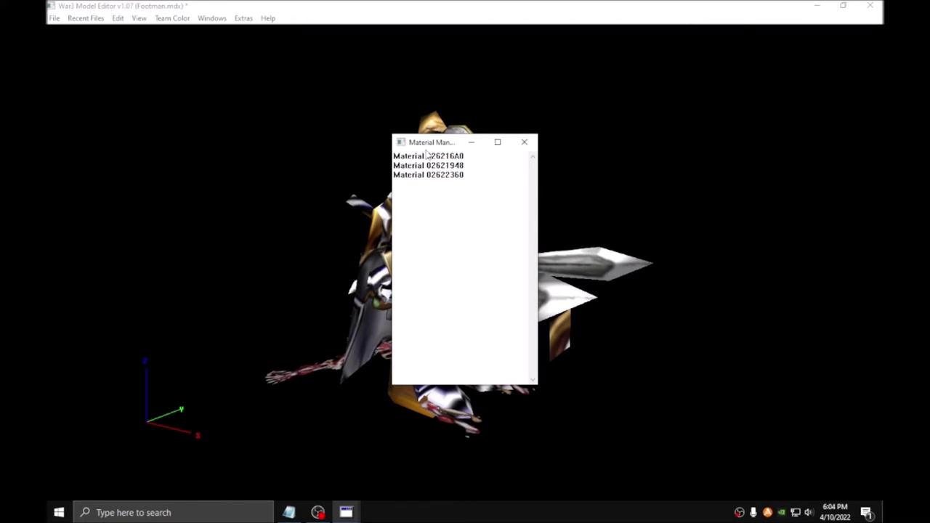
pyautogui.moveTo(427, 150); pyautogui.dragTo(719, 140)
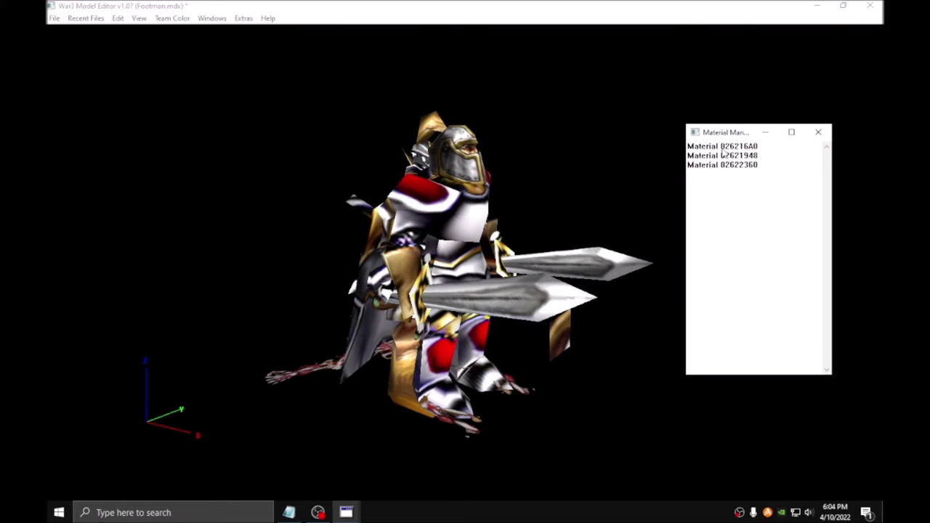
pyautogui.click(723, 147)
pyautogui.click(785, 156)
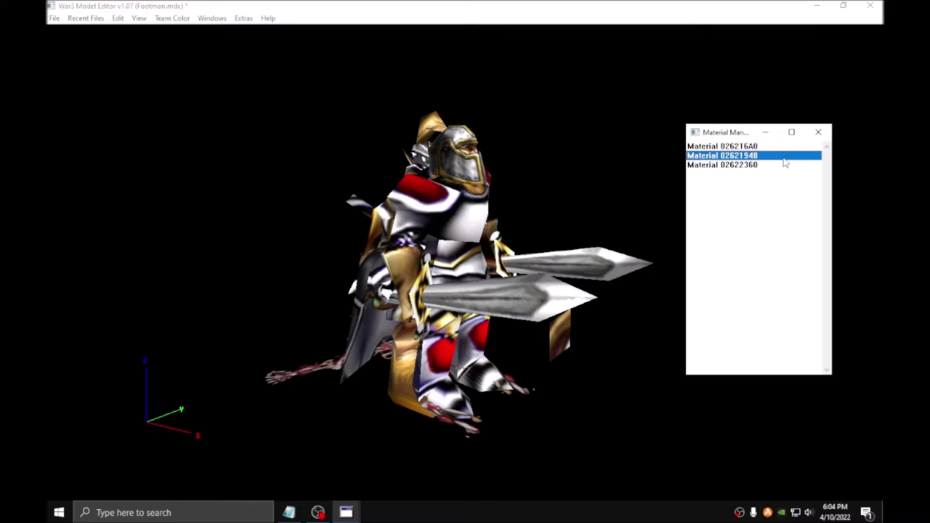
pyautogui.click(785, 165)
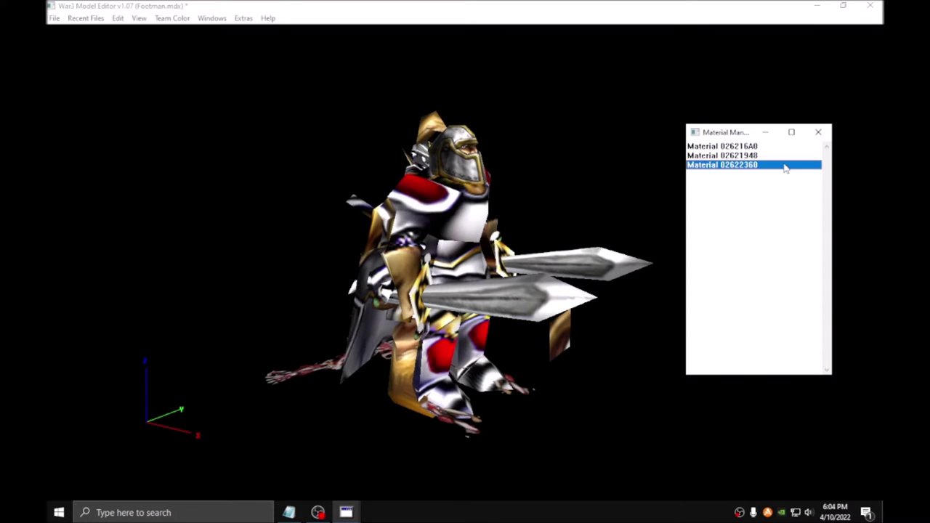
# Step: Create a new material with one layer using Units\Human\Sorceress\Sorceress.blp and the Transparent filter mode
pyautogui.rightClick(732, 213)
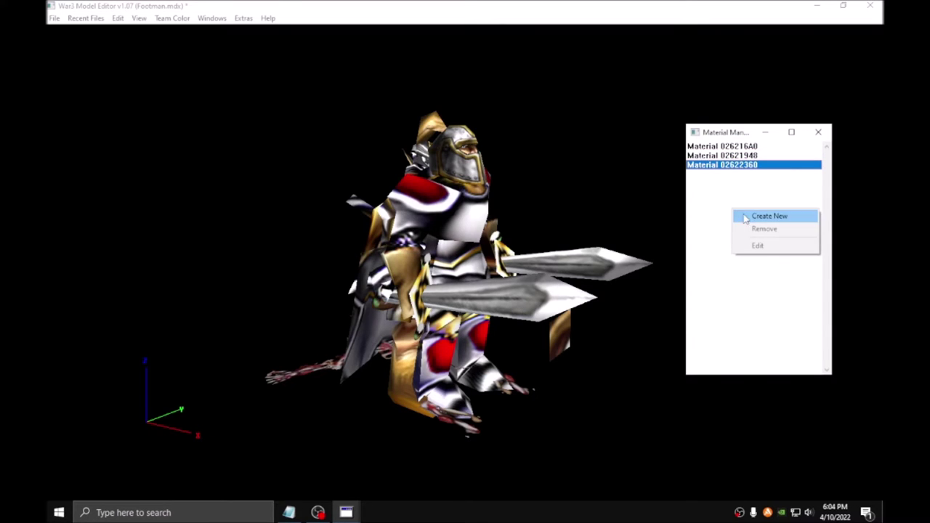
pyautogui.click(747, 215)
pyautogui.rightClick(468, 213)
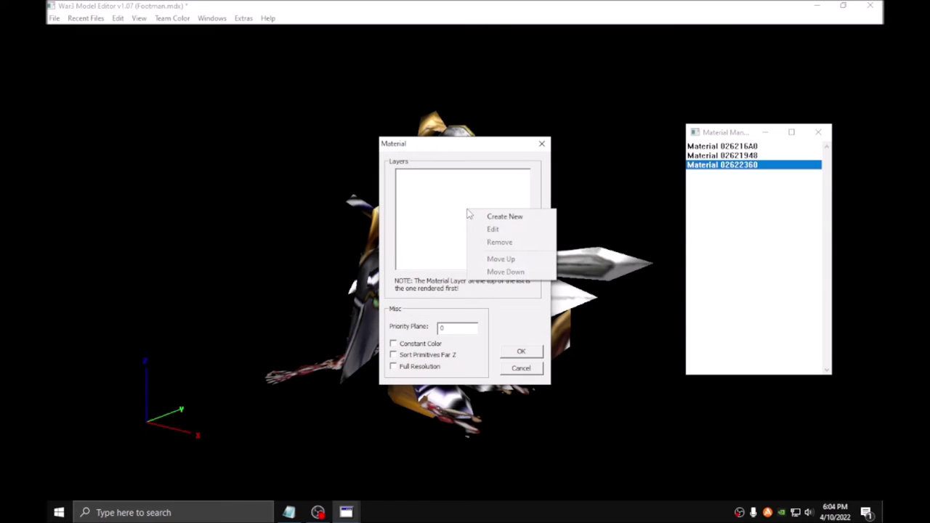
pyautogui.click(485, 218)
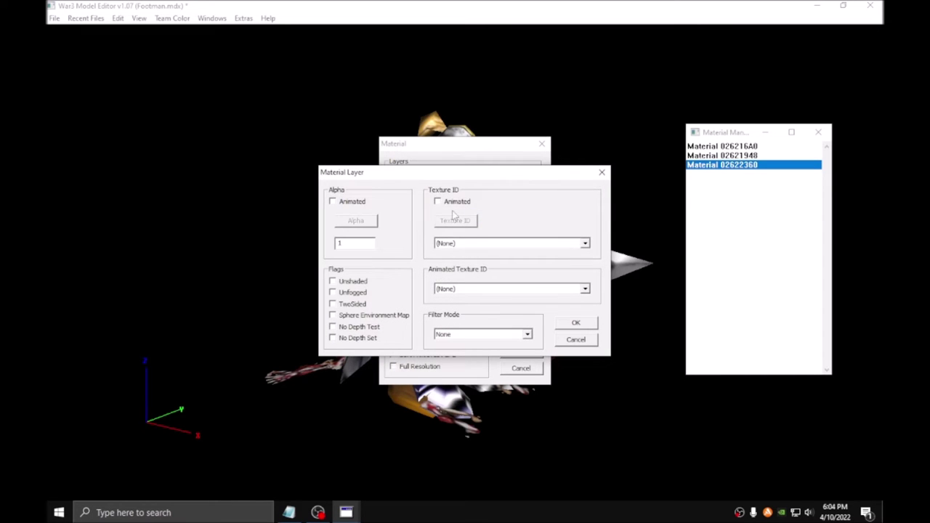
pyautogui.click(491, 244)
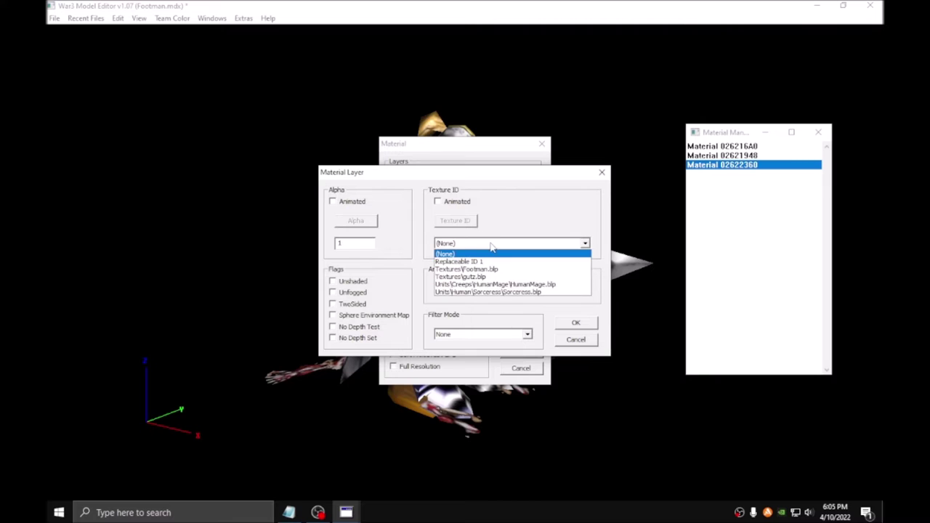
pyautogui.click(501, 292)
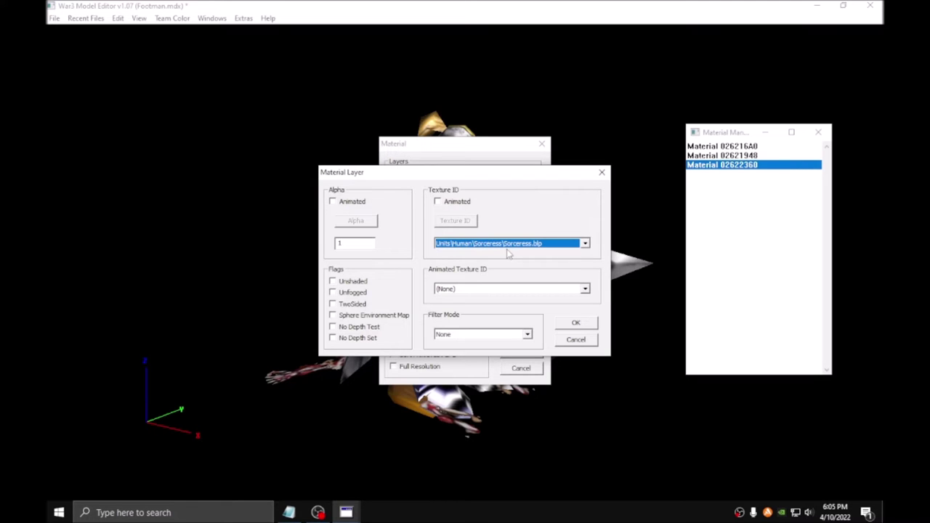
pyautogui.click(480, 335)
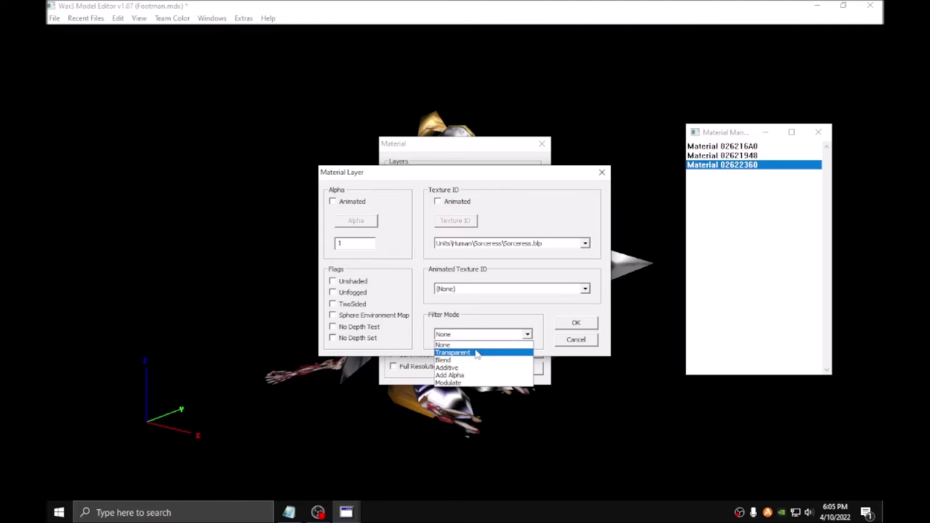
pyautogui.click(476, 352)
pyautogui.click(573, 324)
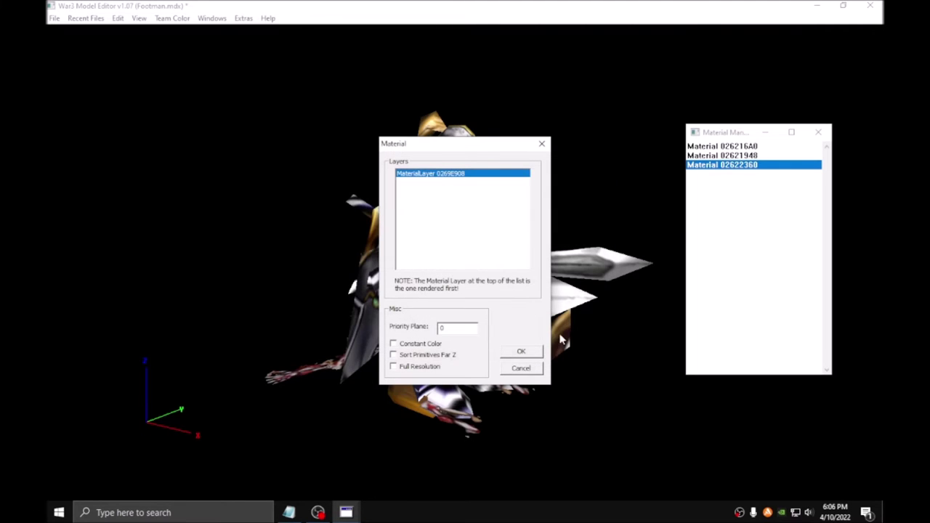
pyautogui.click(522, 353)
# Step: Try Material 026216A0 on the first geoset in the Geoset Manager, the imported head
pyautogui.moveTo(528, 350); pyautogui.dragTo(459, 198)
pyautogui.scroll(10, 459, 197)
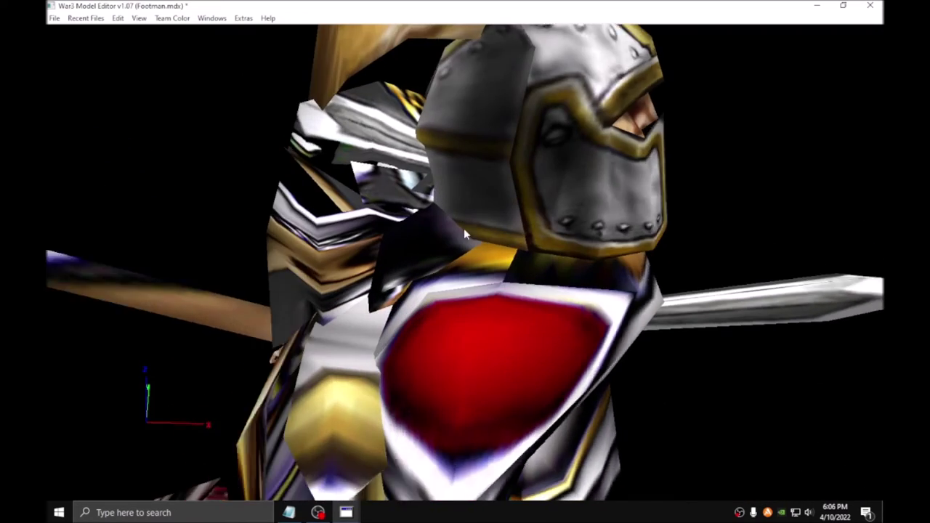
pyautogui.moveTo(465, 230)
pyautogui.mouseDown()
pyautogui.moveTo(473, 224)
pyautogui.moveTo(454, 224)
pyautogui.moveTo(469, 227)
pyautogui.mouseUp()
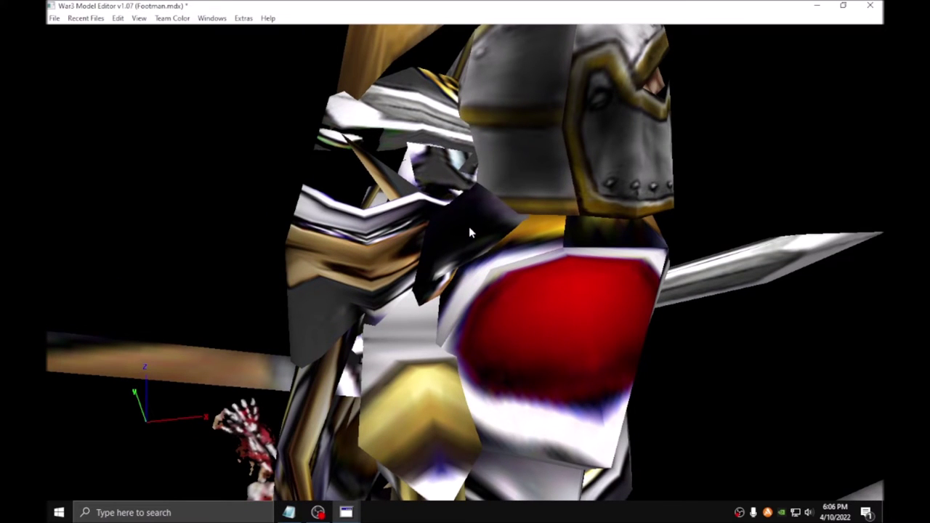
pyautogui.click(214, 21)
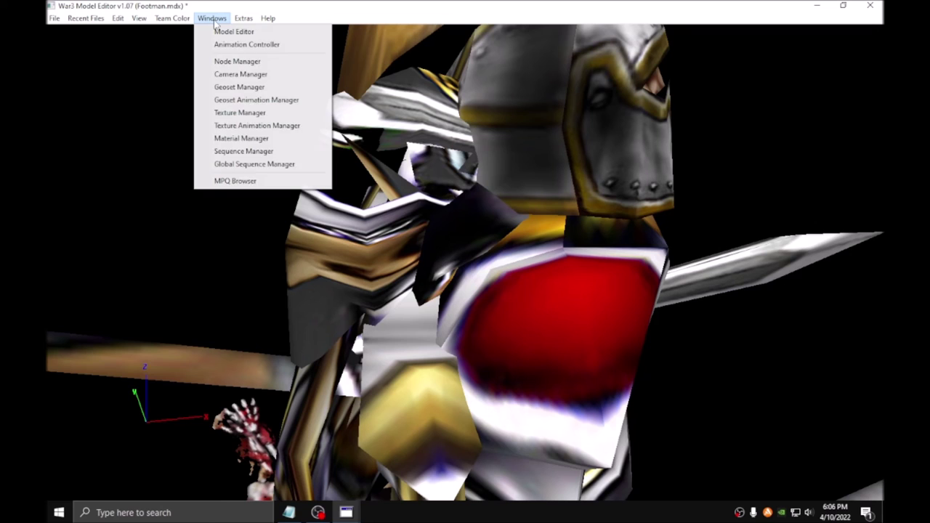
pyautogui.click(234, 86)
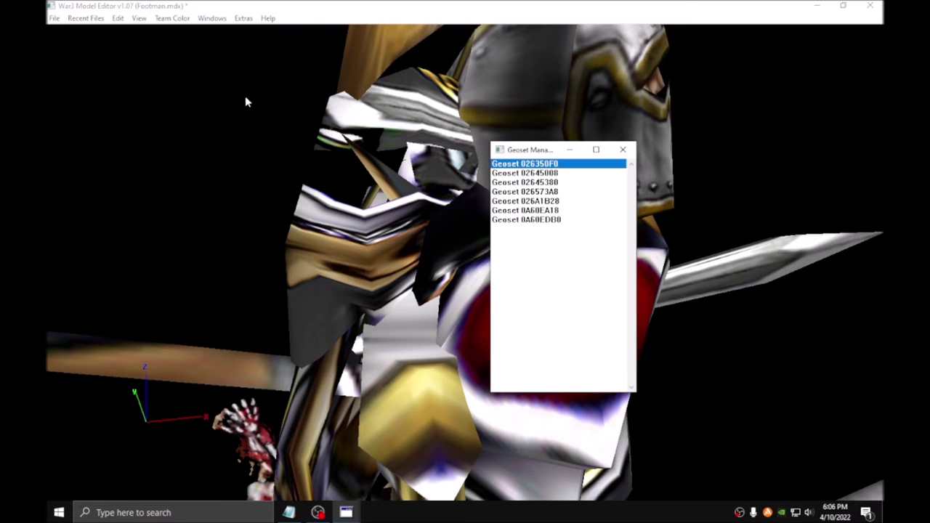
pyautogui.doubleClick(529, 166)
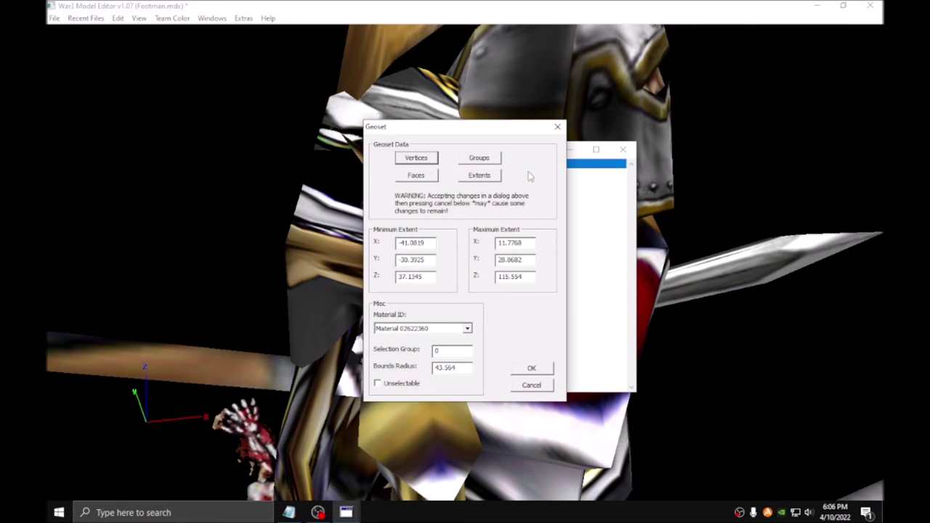
pyautogui.click(438, 329)
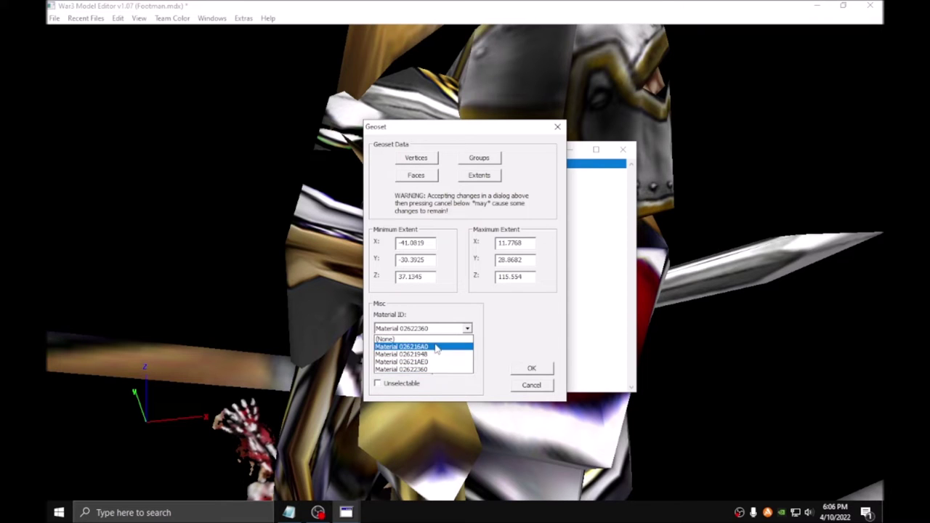
pyautogui.click(436, 347)
pyautogui.click(532, 369)
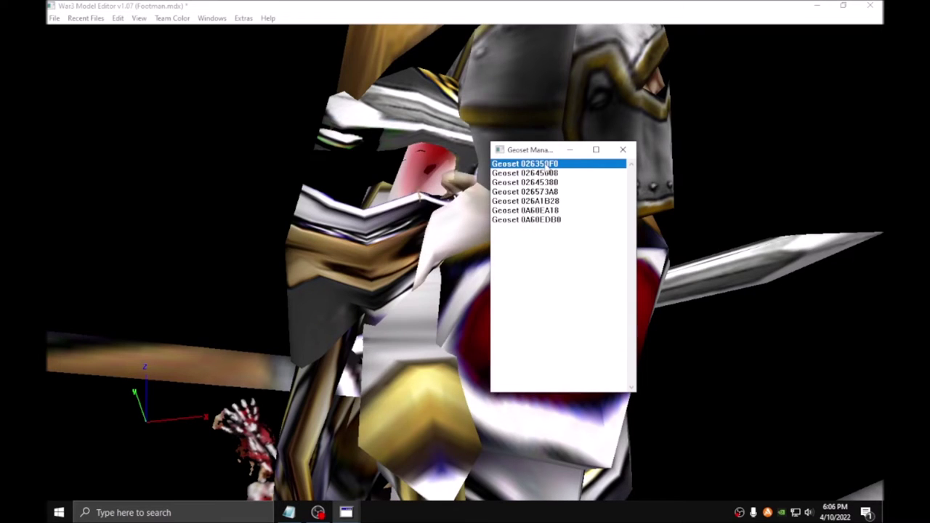
# Step: Assign the new Sorceress material, Material 02621AE0, to the head's geoset 026350F0
pyautogui.doubleClick(550, 165)
pyautogui.click(436, 328)
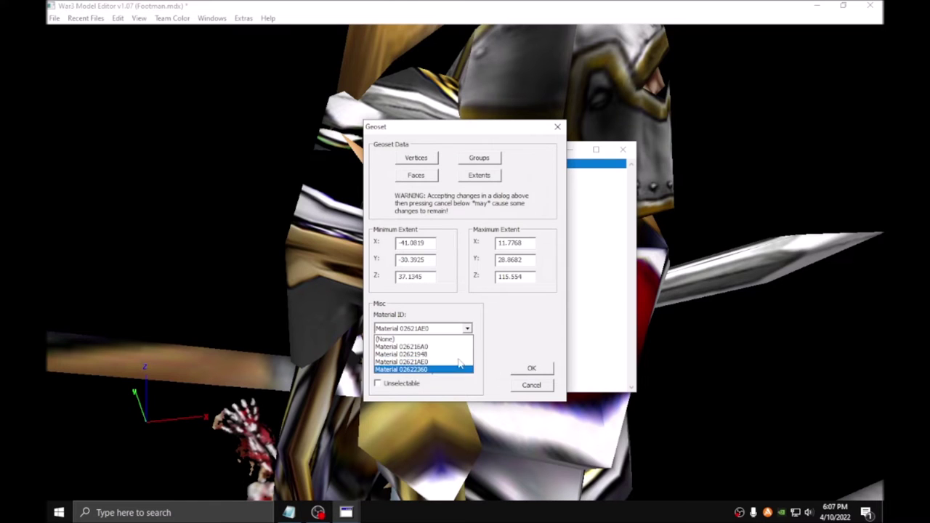
pyautogui.click(504, 348)
pyautogui.click(531, 369)
# Step: Create another material with a layer using Units\Creeps\HumanMage\HumanMage.blp and the Blend filter mode
pyautogui.click(212, 18)
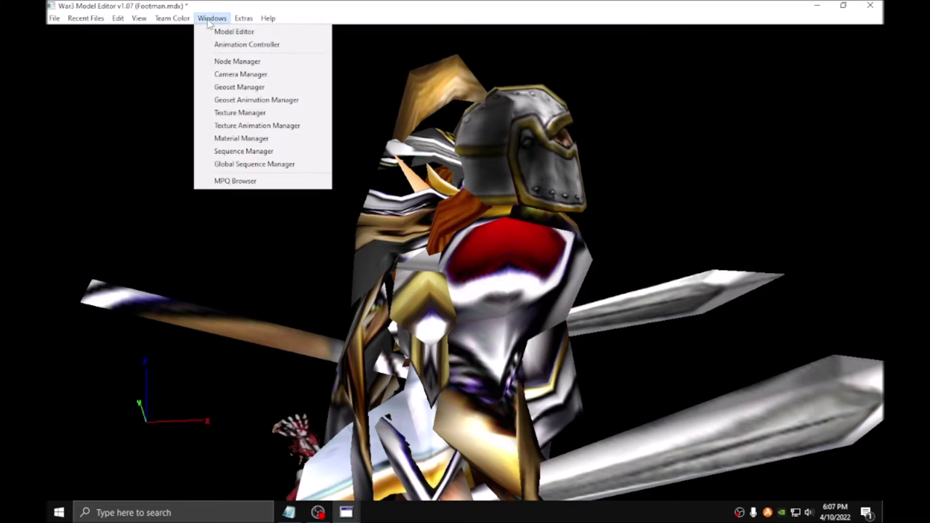
pyautogui.click(242, 138)
pyautogui.rightClick(743, 199)
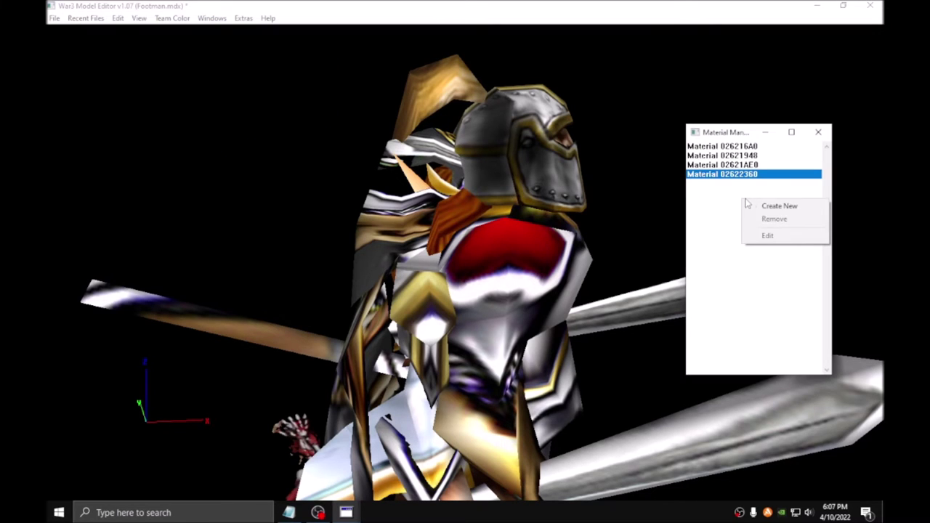
pyautogui.click(745, 208)
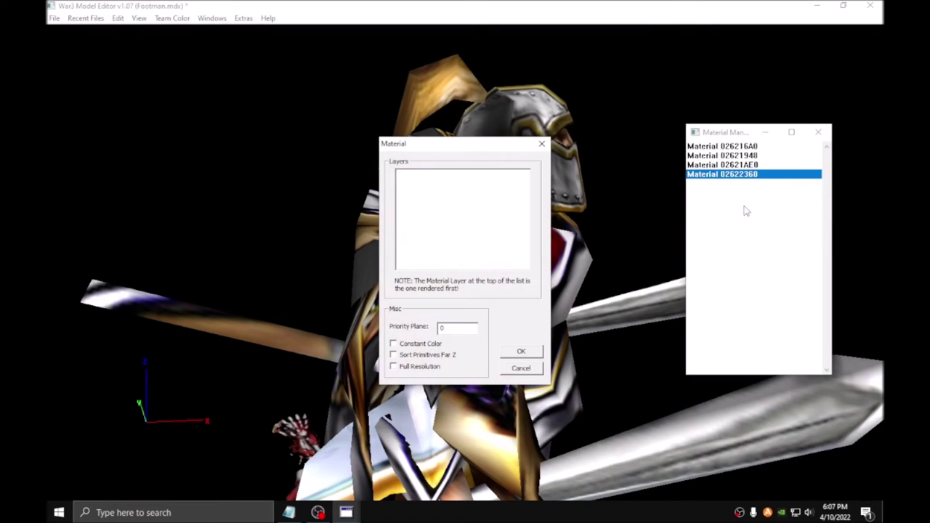
pyautogui.rightClick(434, 207)
pyautogui.click(455, 211)
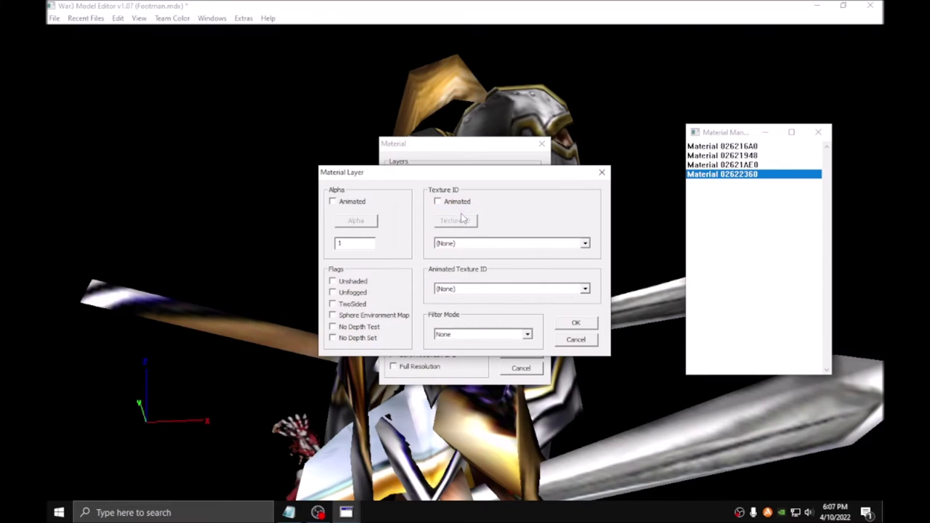
pyautogui.click(485, 246)
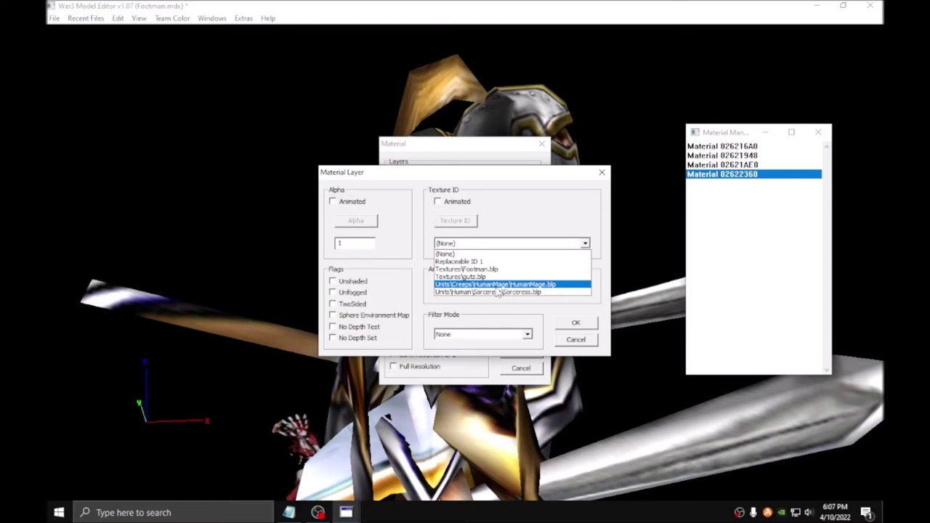
pyautogui.click(498, 285)
pyautogui.click(469, 335)
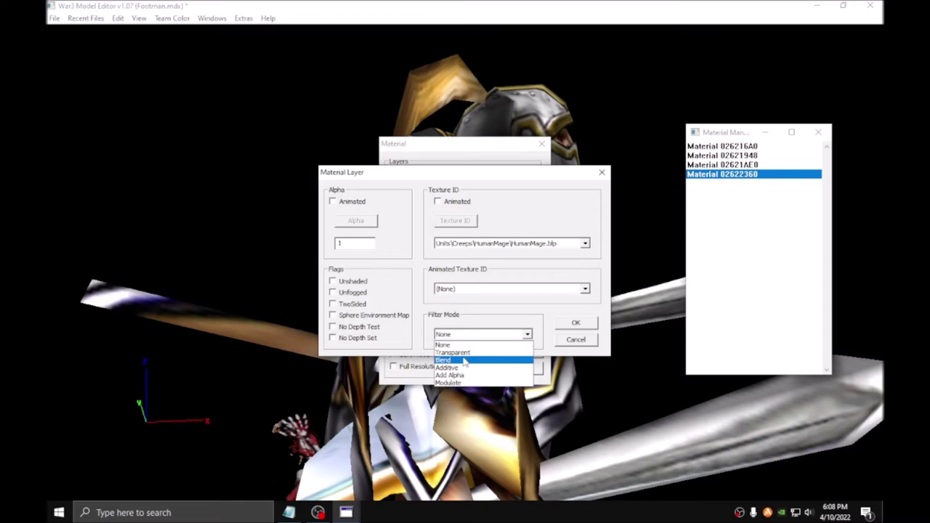
pyautogui.click(465, 361)
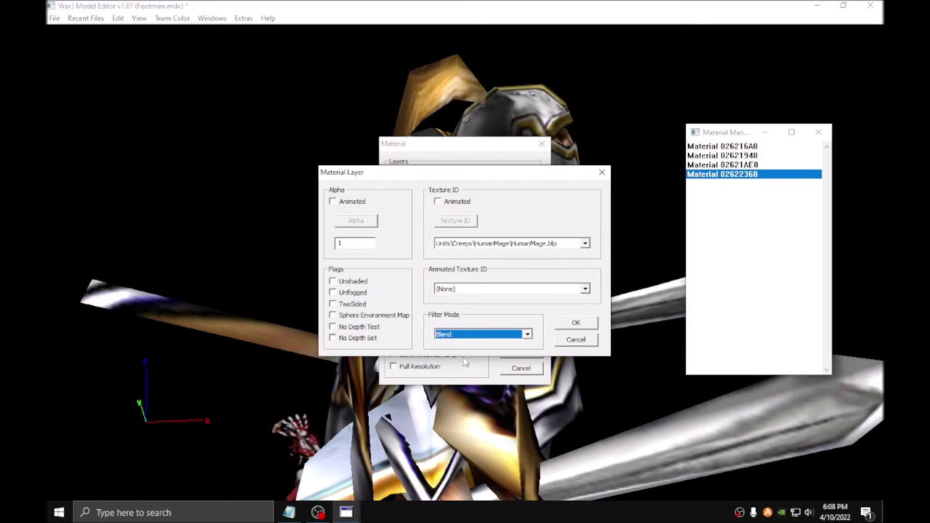
pyautogui.click(585, 325)
# Step: Add a second layer to the HumanMage material using Replaceable ID 1, filter mode None, and the Unshaded and TwoSided flags
pyautogui.rightClick(436, 223)
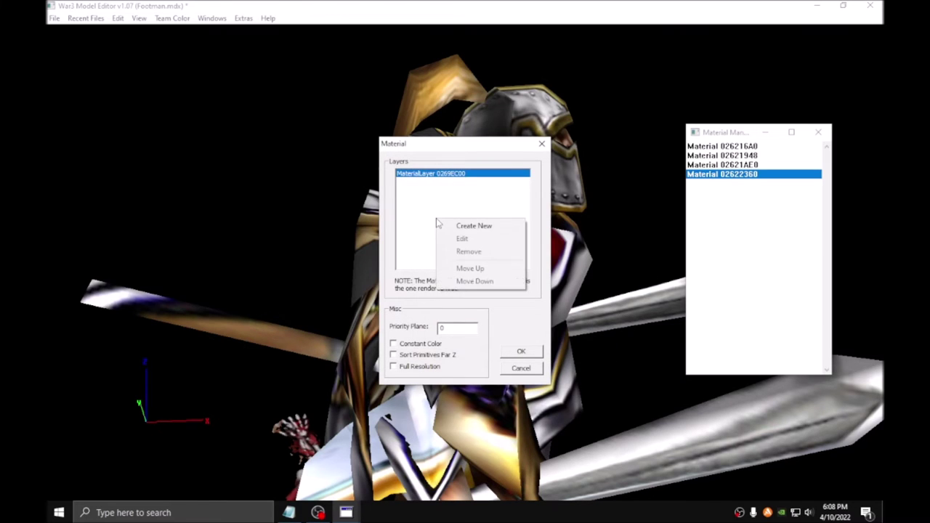
pyautogui.click(445, 225)
pyautogui.click(462, 245)
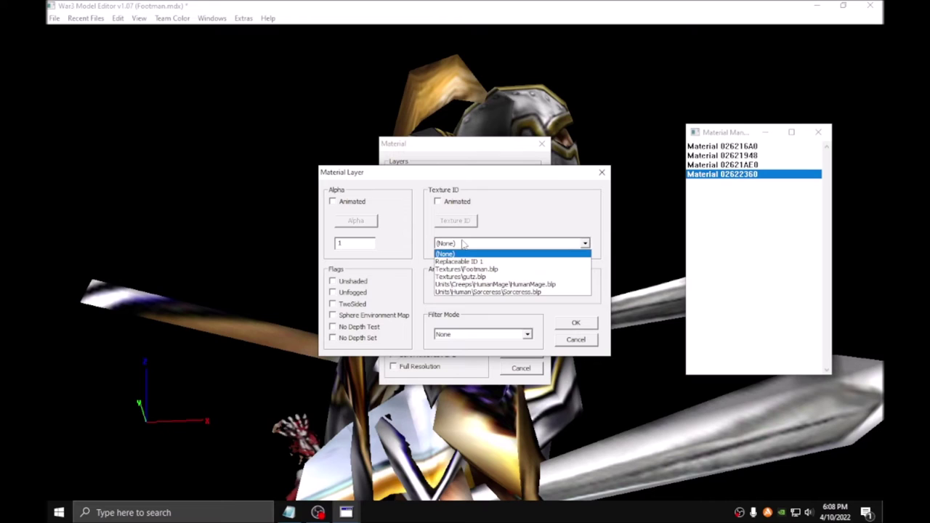
pyautogui.click(506, 262)
pyautogui.click(497, 335)
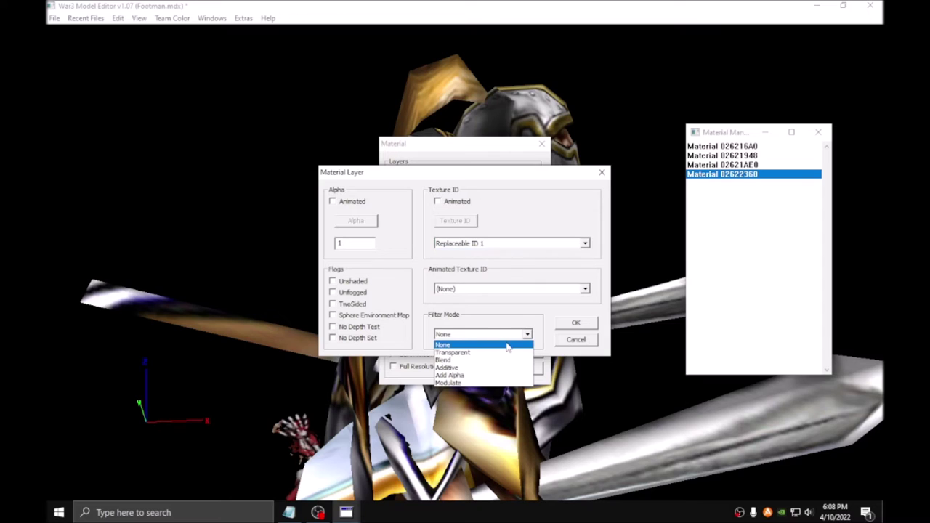
pyautogui.click(354, 285)
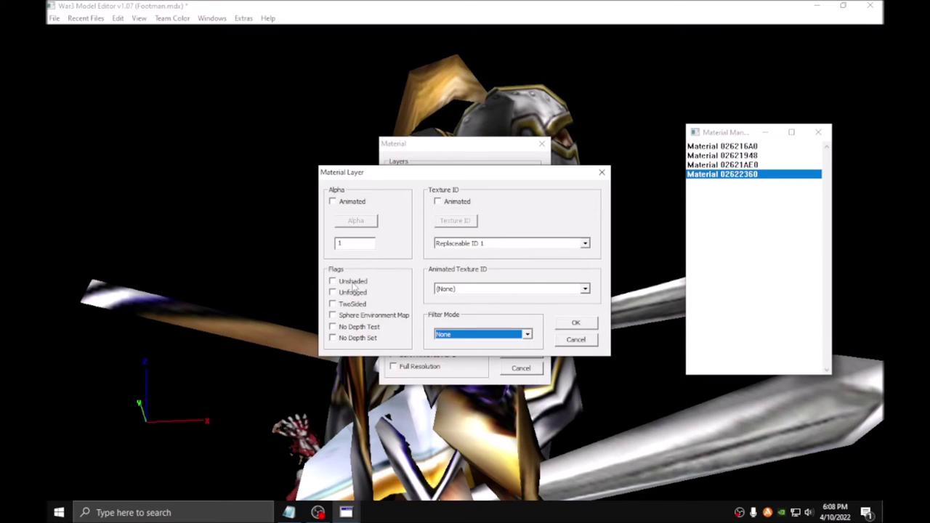
pyautogui.click(334, 282)
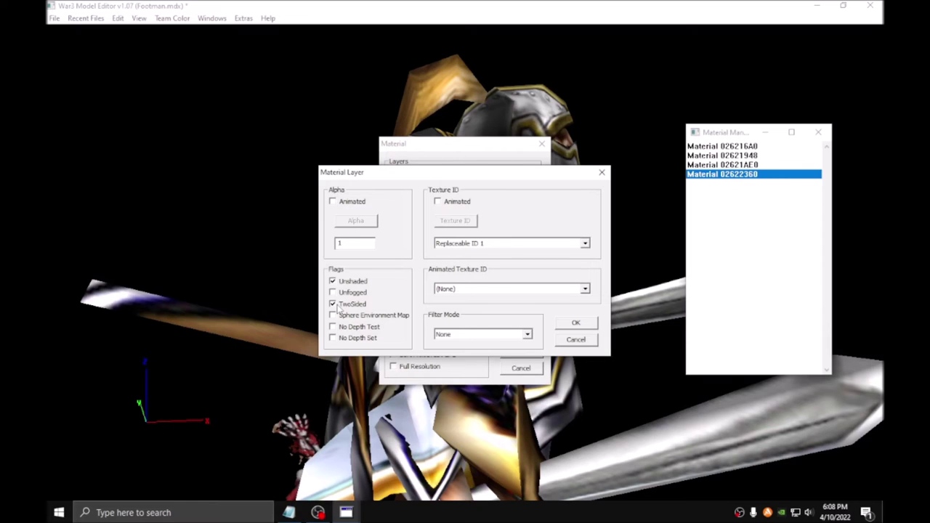
pyautogui.click(568, 327)
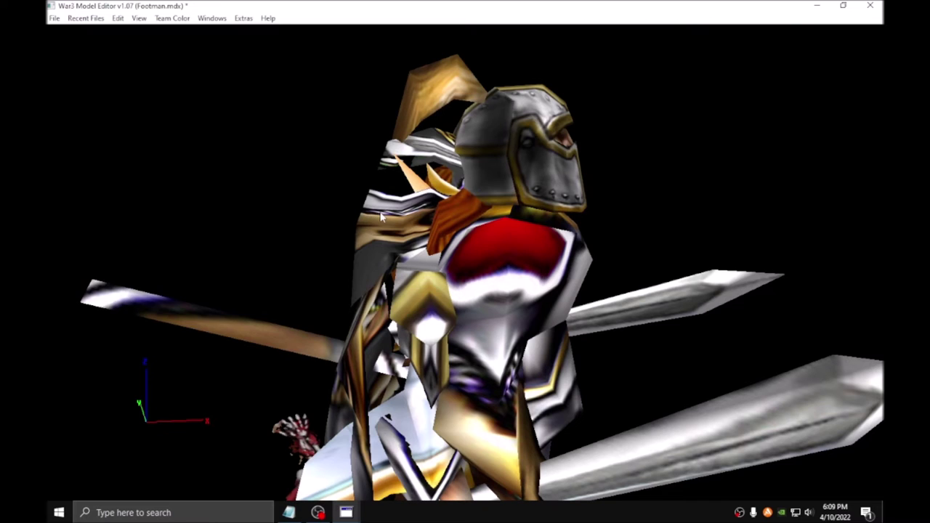
# Step: Assign Material 02621C78 to the third geoset, the Human Mage mesh, and switch the team color to Blue
pyautogui.click(212, 18)
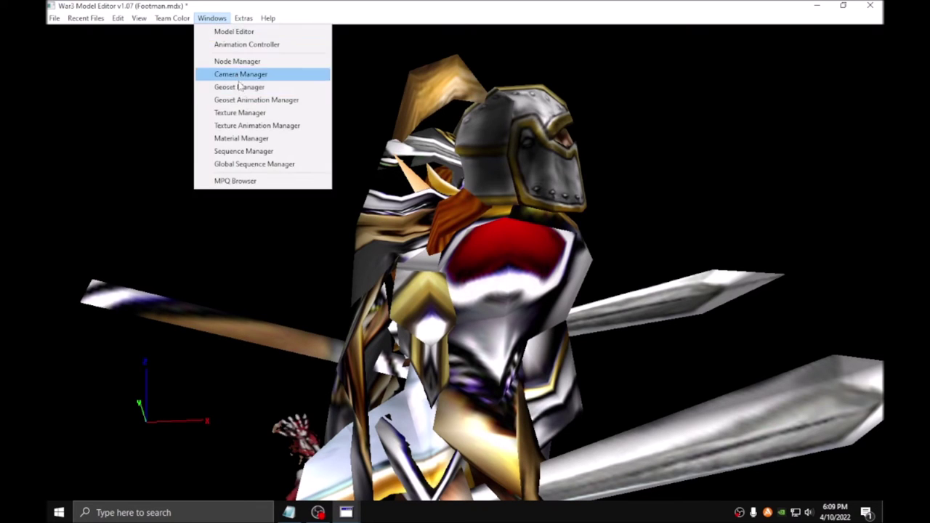
pyautogui.click(242, 88)
pyautogui.doubleClick(531, 184)
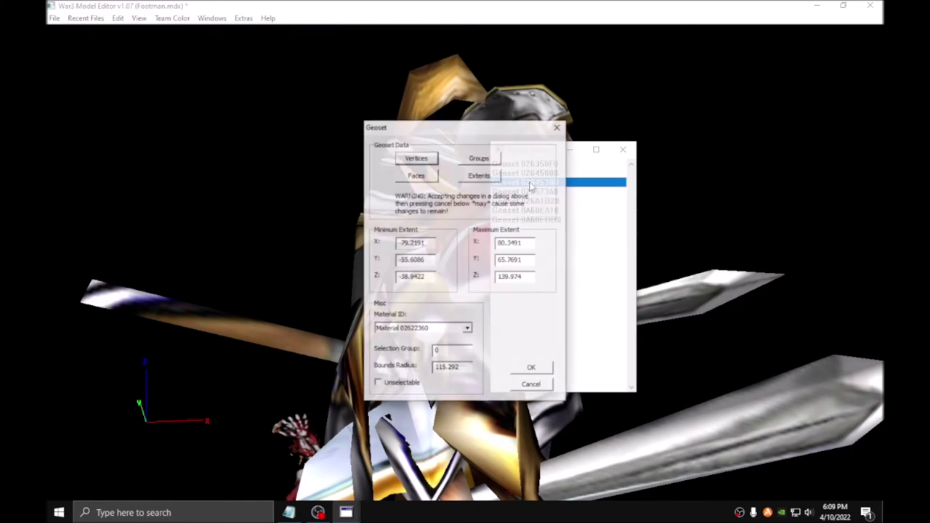
pyautogui.click(467, 329)
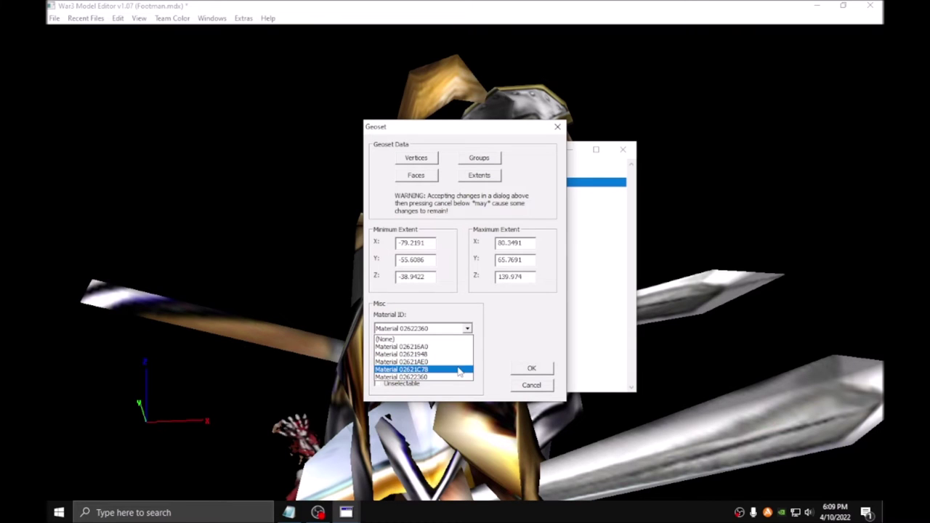
pyautogui.click(465, 370)
pyautogui.click(530, 369)
pyautogui.moveTo(480, 355); pyautogui.dragTo(460, 324)
pyautogui.click(172, 19)
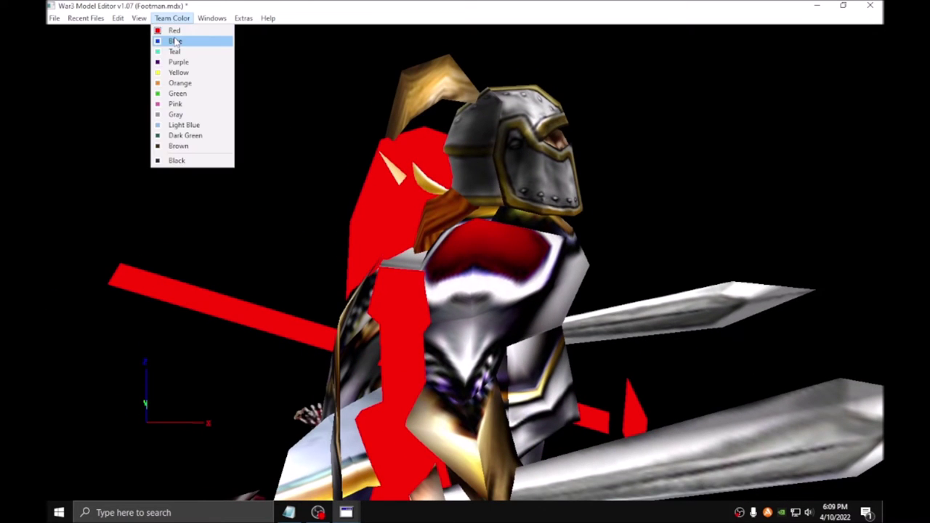
pyautogui.click(175, 39)
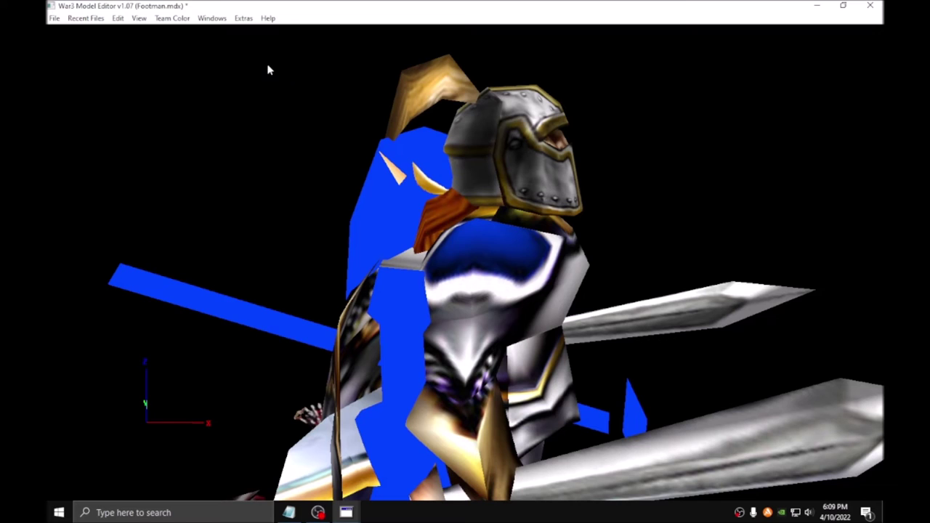
# Step: Move the Replaceable ID 1 layer above the HumanMage texture layer in Material 02621C78
pyautogui.click(210, 18)
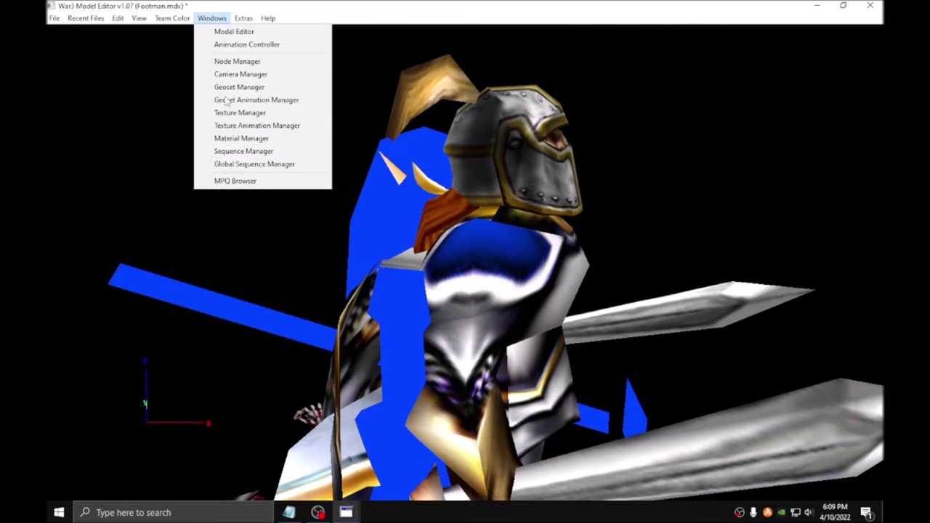
pyautogui.click(243, 139)
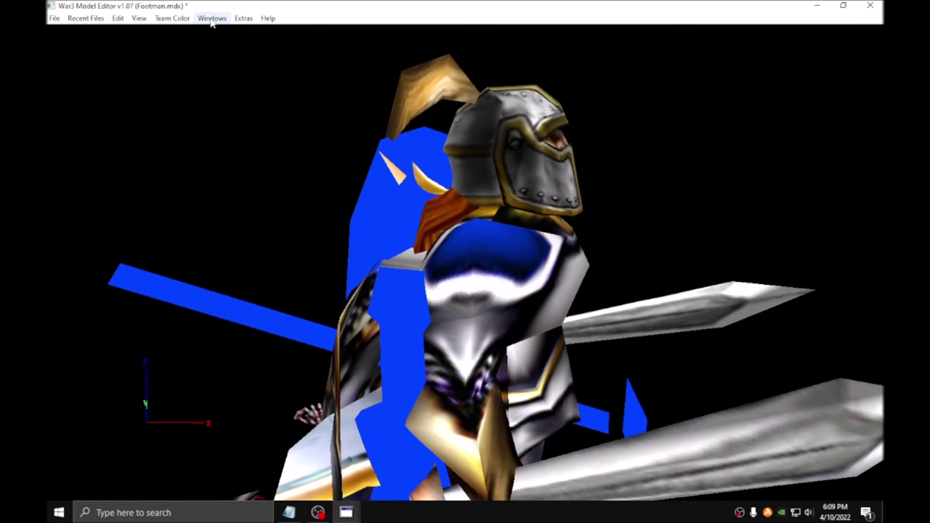
pyautogui.click(212, 18)
pyautogui.click(248, 138)
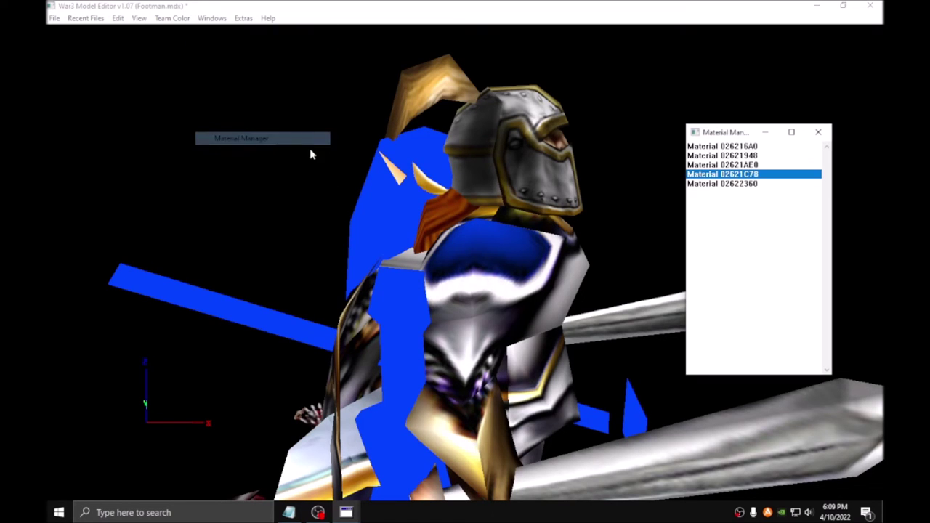
pyautogui.doubleClick(706, 176)
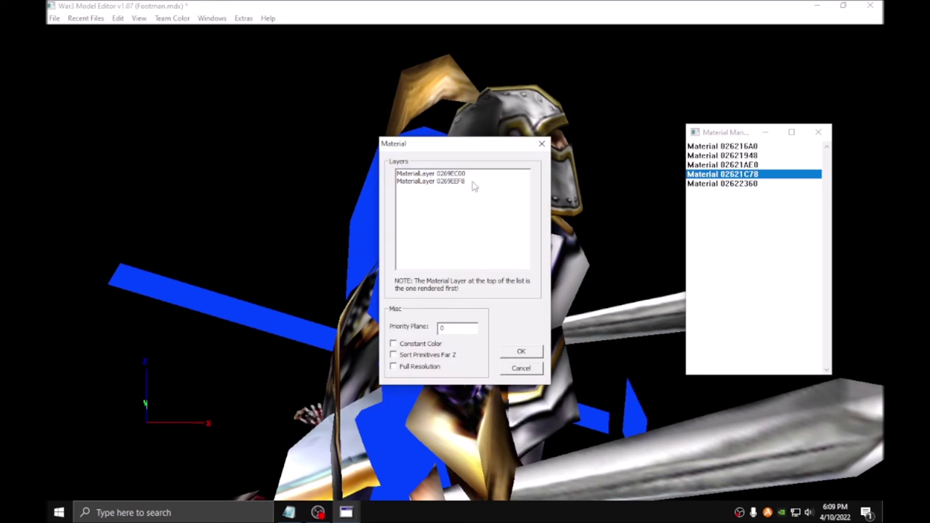
pyautogui.click(439, 183)
pyautogui.rightClick(438, 187)
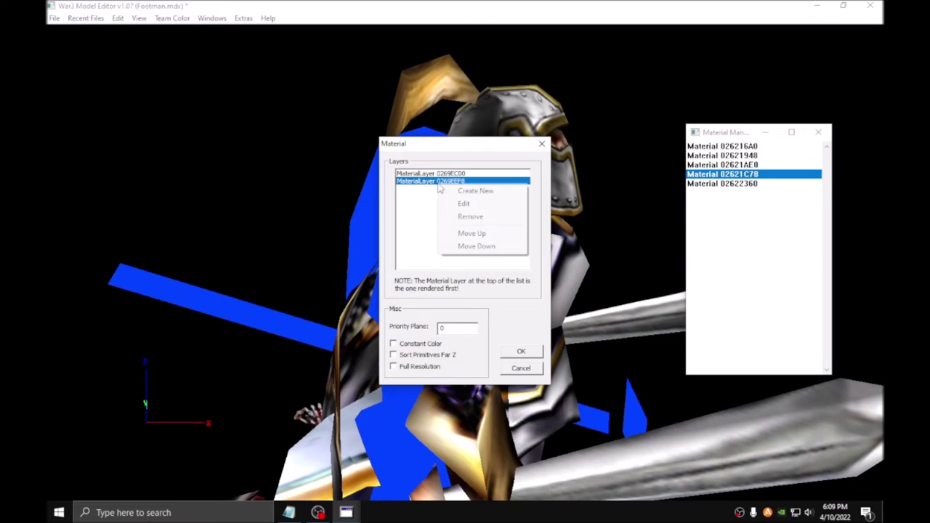
pyautogui.click(470, 233)
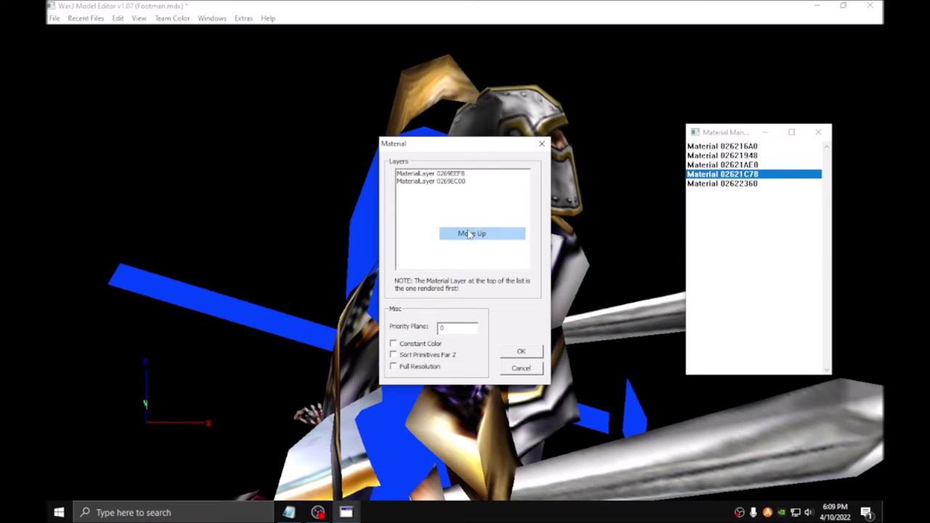
pyautogui.click(521, 351)
pyautogui.moveTo(521, 351); pyautogui.dragTo(470, 291)
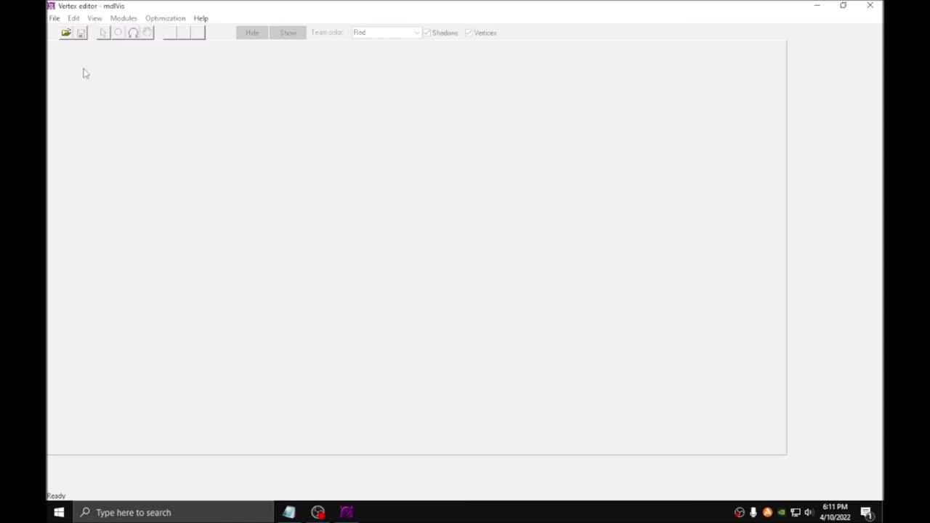
# Step: Switch to mdlvis, load Footman.mdx, and display its bones in the Sequence editor
pyautogui.click(54, 18)
pyautogui.click(98, 102)
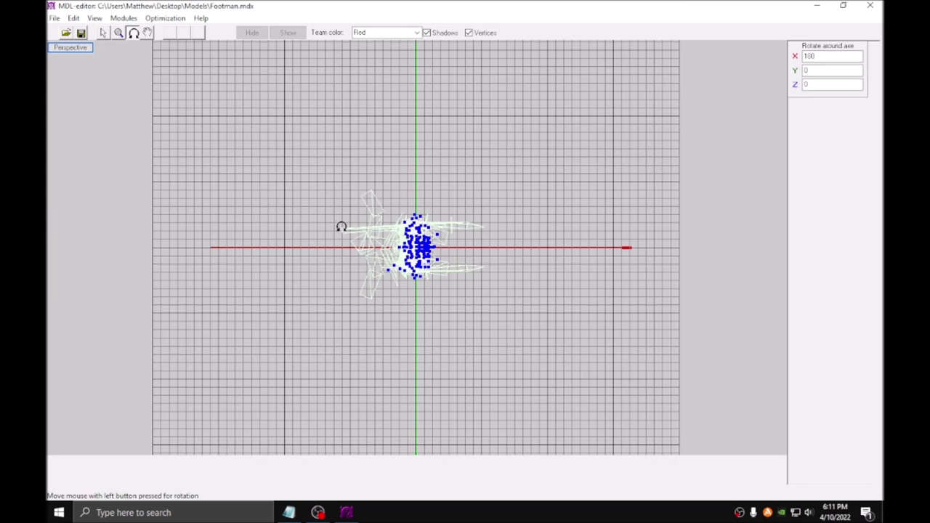
pyautogui.click(123, 18)
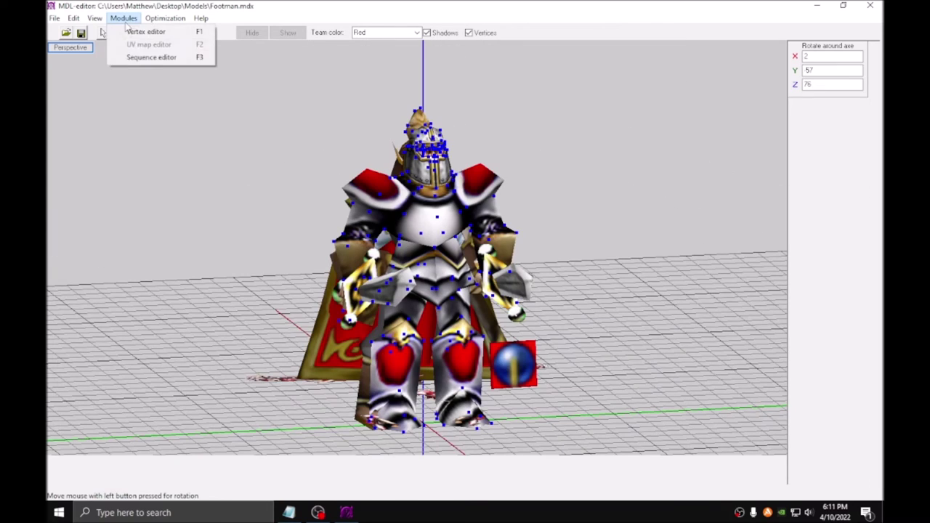
pyautogui.click(144, 60)
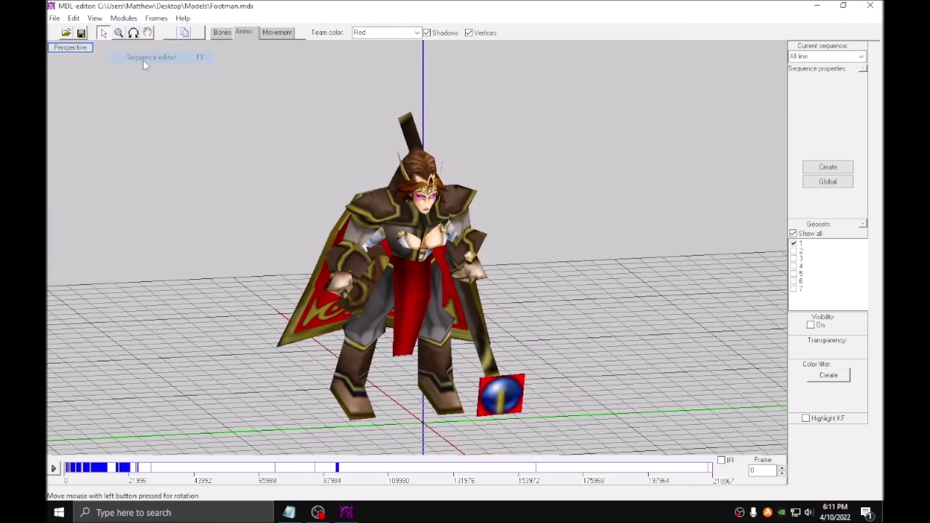
pyautogui.click(221, 34)
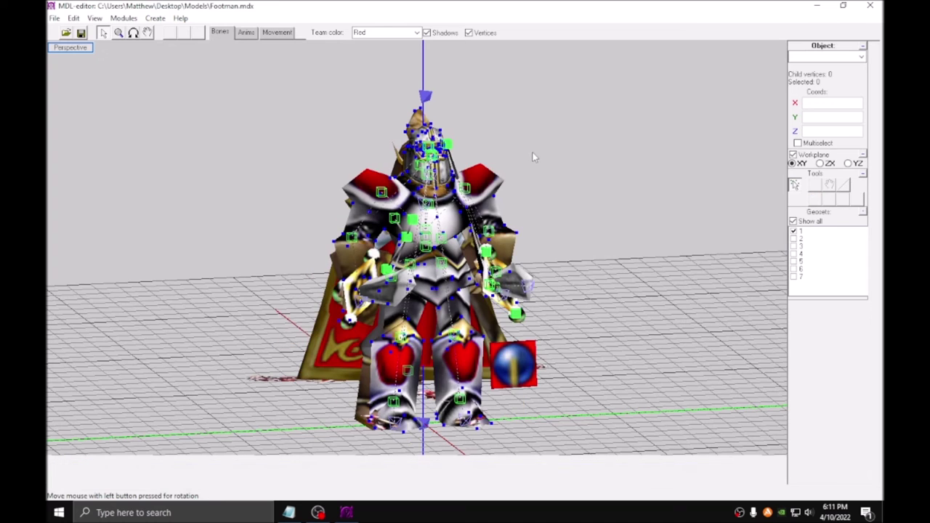
# Step: Show only geosets 5, 6 and 7, select all their vertices, and attach them to Bone_Arm2_R
pyautogui.click(793, 276)
pyautogui.click(794, 269)
pyautogui.click(794, 261)
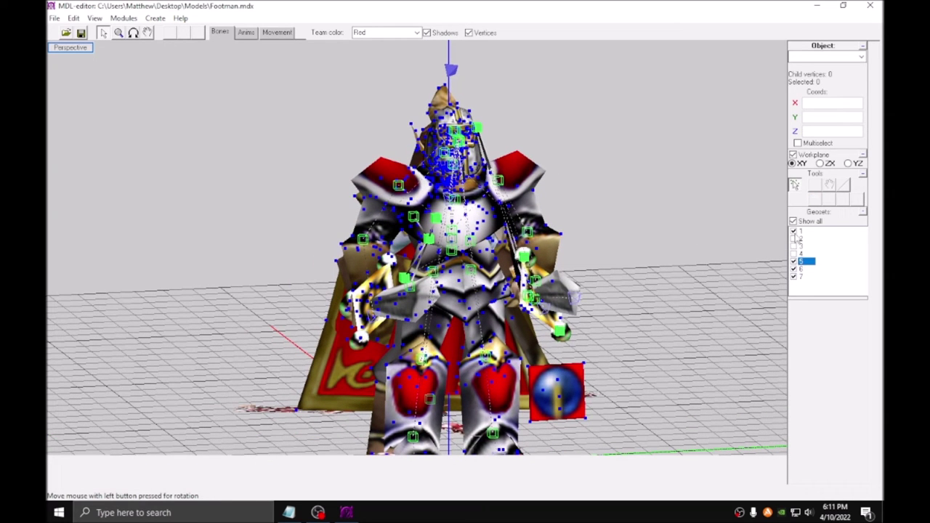
pyautogui.click(794, 231)
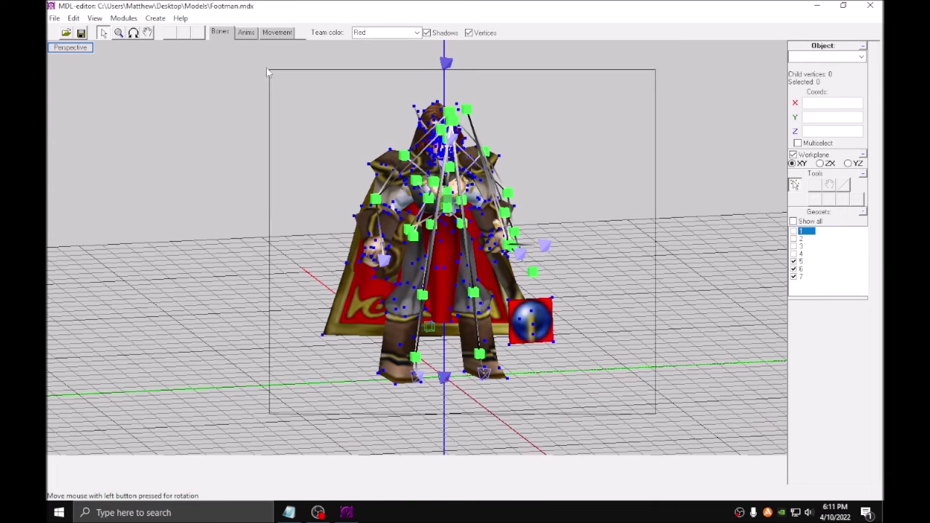
pyautogui.moveTo(269, 69); pyautogui.dragTo(202, 46)
pyautogui.click(376, 203)
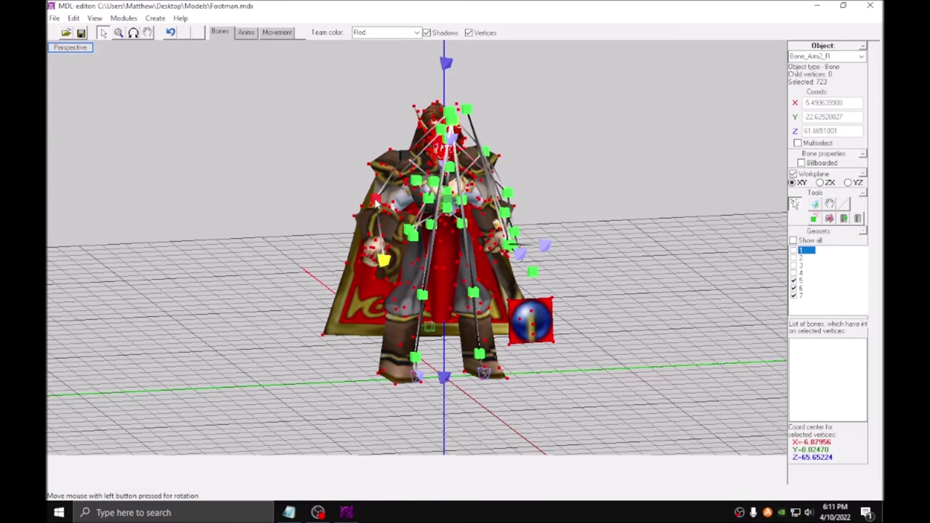
pyautogui.click(843, 205)
# Step: Return to the Vertex editor and delete both forearms and hands of the Sorceress mesh in geoset 7
pyautogui.click(124, 17)
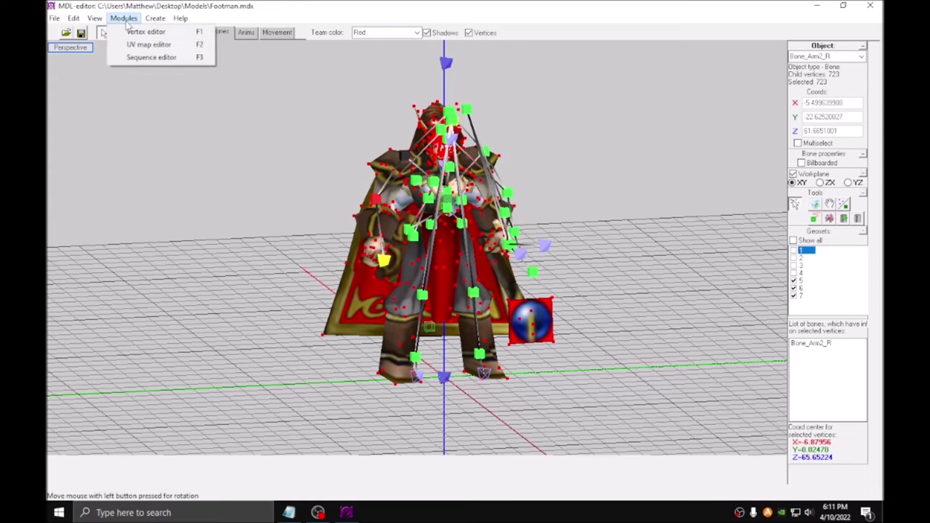
pyautogui.click(134, 32)
pyautogui.scroll(3, 426, 225)
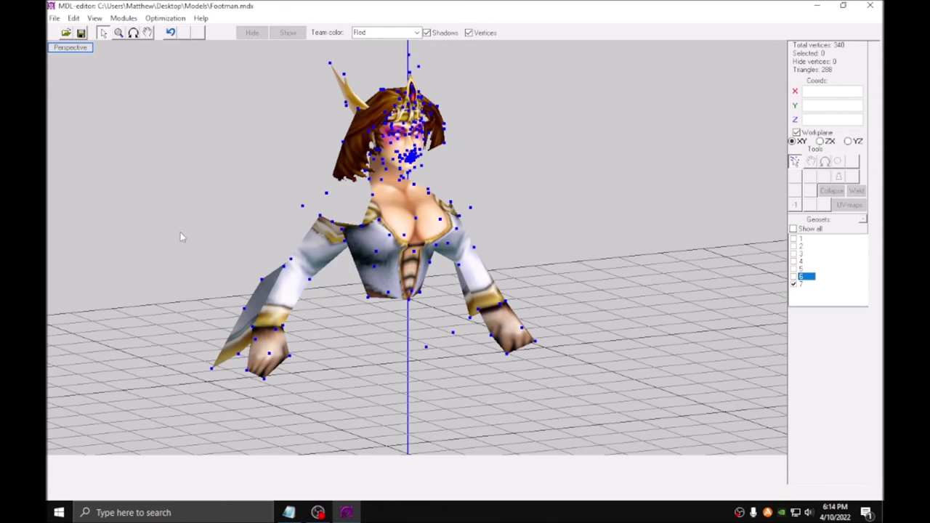
pyautogui.moveTo(177, 220); pyautogui.dragTo(335, 397)
pyautogui.press('Delete')
pyautogui.moveTo(379, 271); pyautogui.dragTo(604, 419)
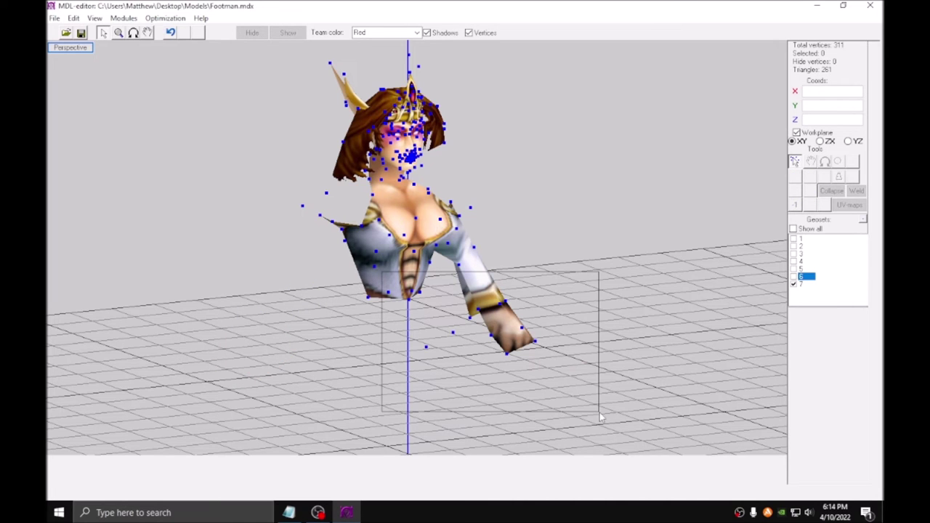
pyautogui.press('Delete')
# Step: Delete the Sorceress's remaining torso, shoulders and neck vertices, keeping the head with the crown
pyautogui.scroll(2, 440, 256)
pyautogui.scroll(1, 440, 251)
pyautogui.moveTo(198, 150); pyautogui.dragTo(549, 362)
pyautogui.moveTo(399, 153); pyautogui.dragTo(435, 307, button='middle')
pyautogui.press('Delete')
pyautogui.moveTo(307, 224); pyautogui.dragTo(541, 343)
pyautogui.press('Delete')
pyautogui.moveTo(438, 255); pyautogui.dragTo(428, 288, button='middle')
# Step: Rotate the Sorceress head to a side view and delete the lower hair vertices at the back
pyautogui.scroll(2, 425, 279)
pyautogui.press('r')
pyautogui.moveTo(423, 274); pyautogui.dragTo(467, 269)
pyautogui.moveTo(403, 235); pyautogui.dragTo(410, 241)
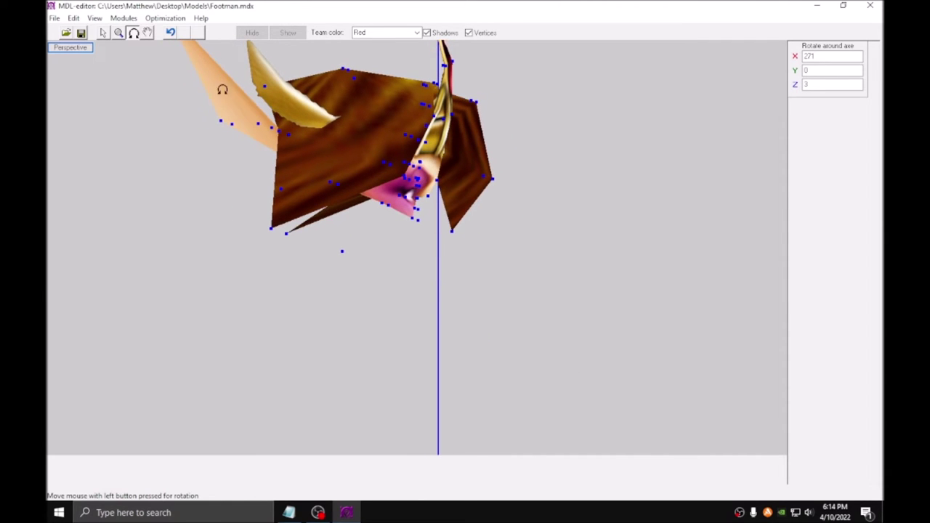
pyautogui.scroll(2, 223, 90)
pyautogui.click(103, 32)
pyautogui.moveTo(210, 157); pyautogui.dragTo(224, 177, button='middle')
pyautogui.moveTo(232, 257); pyautogui.dragTo(373, 355)
pyautogui.moveTo(367, 316); pyautogui.dragTo(418, 354, button='right')
pyautogui.press('Delete')
# Step: Try to delete the face and front hair vertices below the crown
pyautogui.moveTo(416, 359); pyautogui.dragTo(601, 200)
pyautogui.press('Delete')
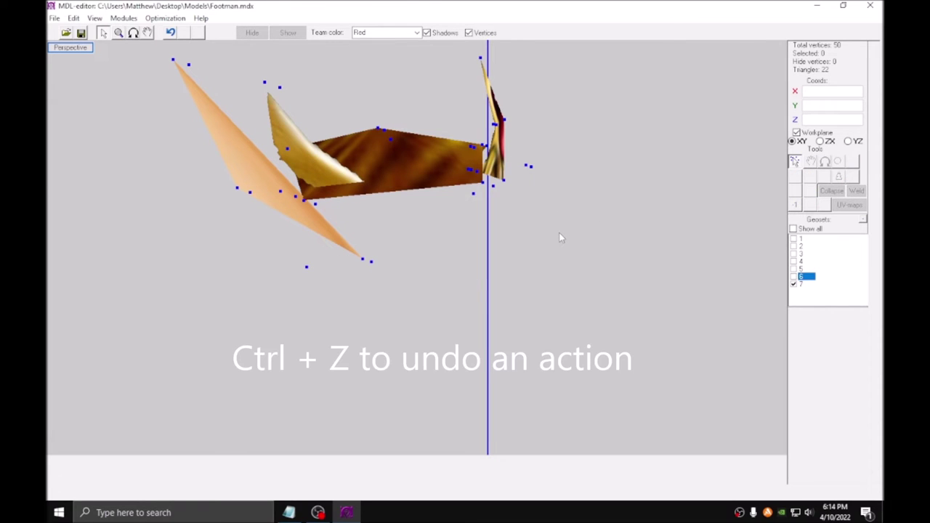
pyautogui.hotkey('ctrl', 'z')
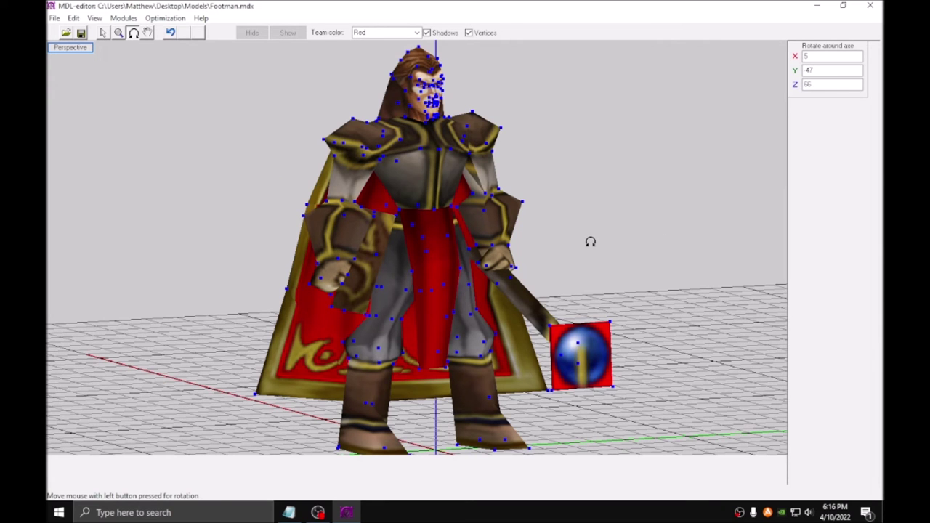
# Step: Select the Human Mage's torso and leg vertices in geosets 5 and 6 from the side, excluding the cape vertices
pyautogui.moveTo(590, 242); pyautogui.dragTo(634, 238)
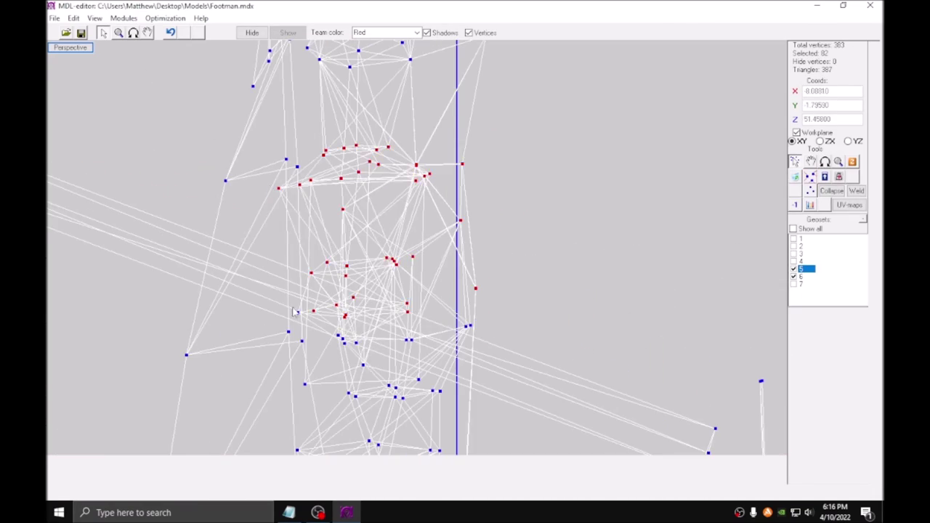
pyautogui.moveTo(362, 150); pyautogui.dragTo(617, 379)
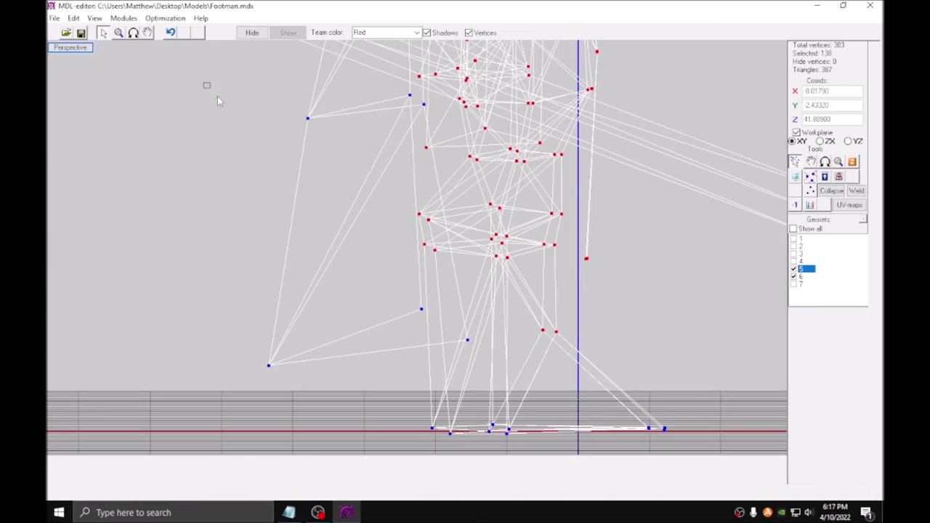
pyautogui.moveTo(205, 83); pyautogui.dragTo(515, 376)
pyautogui.keyDown('ctrl'); pyautogui.moveTo(244, 71); pyautogui.dragTo(352, 163); pyautogui.keyUp('ctrl')
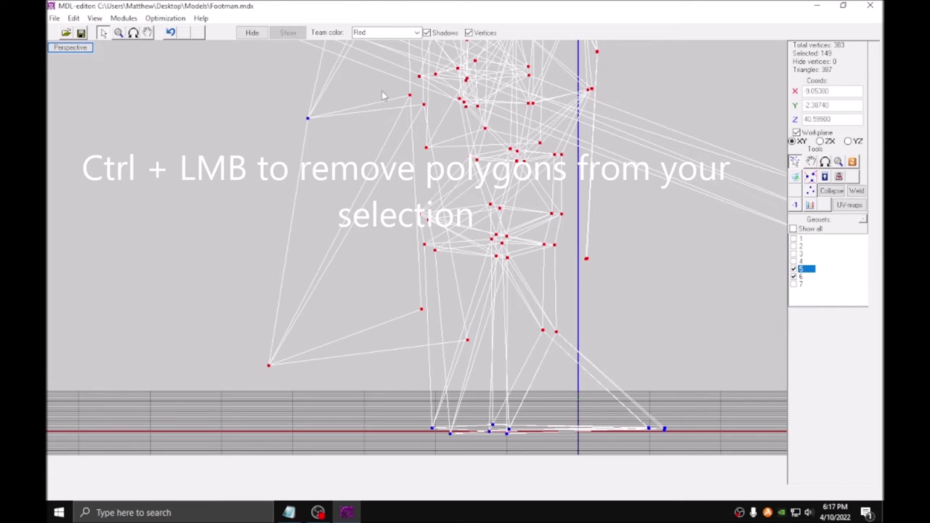
pyautogui.keyDown('ctrl'); pyautogui.moveTo(377, 90); pyautogui.dragTo(436, 122); pyautogui.keyUp('ctrl')
pyautogui.keyDown('ctrl'); pyautogui.moveTo(411, 290); pyautogui.dragTo(473, 371); pyautogui.keyUp('ctrl')
# Step: Add the Human Mage's remaining body, feet and staff vertices to the selection and delete them, keeping only the head, hair and cape
pyautogui.moveTo(493, 397); pyautogui.dragTo(144, 522, button='middle')
pyautogui.keyDown('shift'); pyautogui.moveTo(457, 267); pyautogui.dragTo(554, 429); pyautogui.keyUp('shift')
pyautogui.moveTo(145, 87); pyautogui.dragTo(499, 440, button='middle')
pyautogui.keyDown('shift'); pyautogui.moveTo(308, 268); pyautogui.dragTo(643, 160); pyautogui.keyUp('shift')
pyautogui.moveTo(523, 184); pyautogui.dragTo(516, 248, button='middle')
pyautogui.keyDown('shift'); pyautogui.moveTo(529, 194); pyautogui.dragTo(481, 217); pyautogui.keyUp('shift')
pyautogui.keyDown('shift'); pyautogui.moveTo(425, 153); pyautogui.dragTo(385, 203); pyautogui.keyUp('shift')
pyautogui.press('F3')
pyautogui.scroll(-8, 384, 207)
pyautogui.moveTo(522, 372)
pyautogui.mouseDown(button='middle')
pyautogui.moveTo(527, 263)
pyautogui.moveTo(501, 247)
pyautogui.mouseUp(button='middle')
pyautogui.scroll(-2, 501, 247)
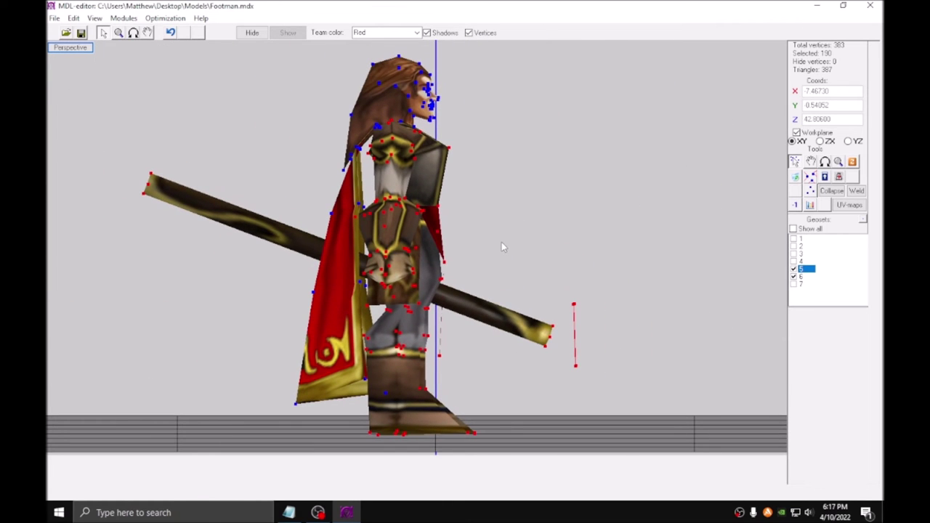
pyautogui.press('Delete')
pyautogui.moveTo(501, 245); pyautogui.dragTo(628, 353, button='middle')
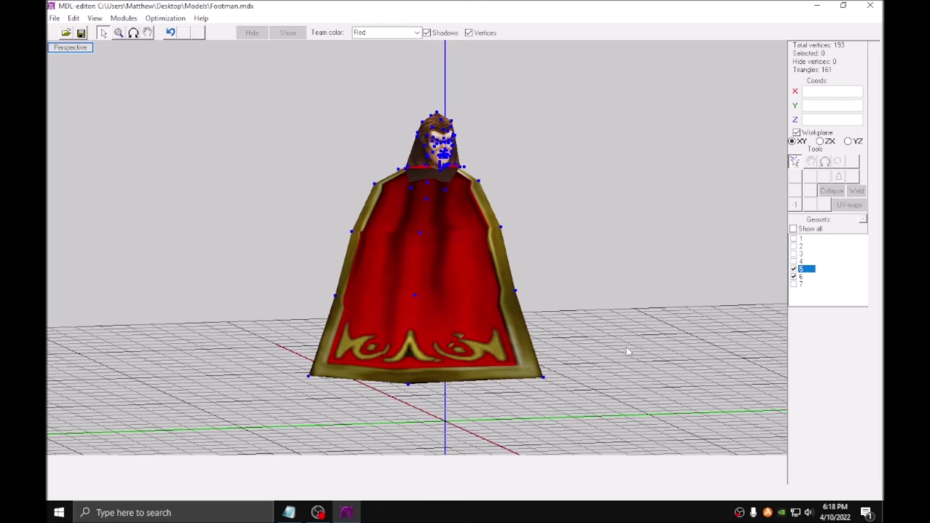
# Step: Select all head and cape vertices in geosets 5 and 6, show all geosets, and move them up and forward onto the Footman
pyautogui.hotkey('ctrl', 'a')
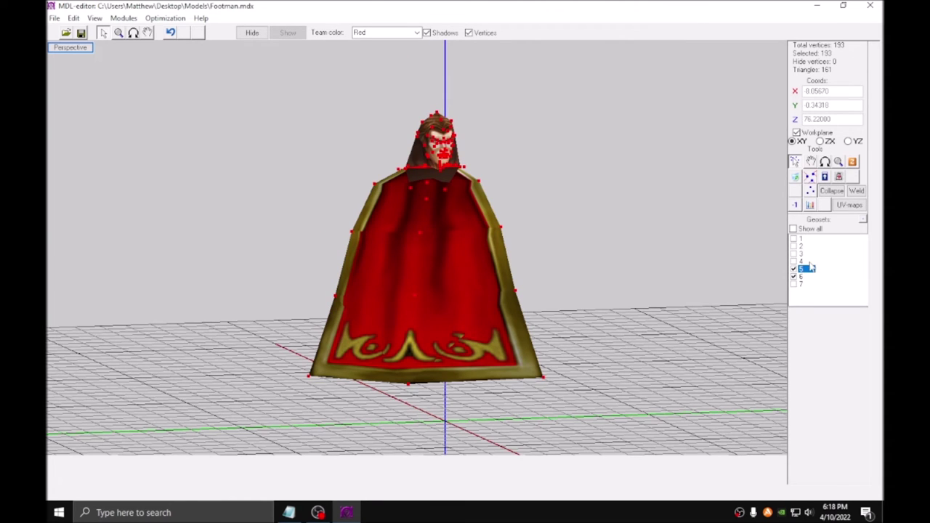
pyautogui.click(793, 228)
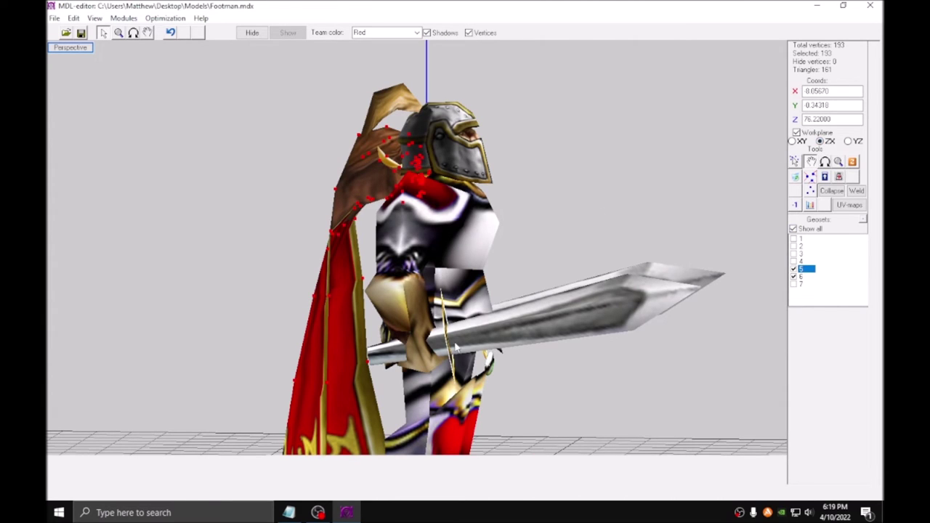
pyautogui.moveTo(456, 348); pyautogui.dragTo(455, 329)
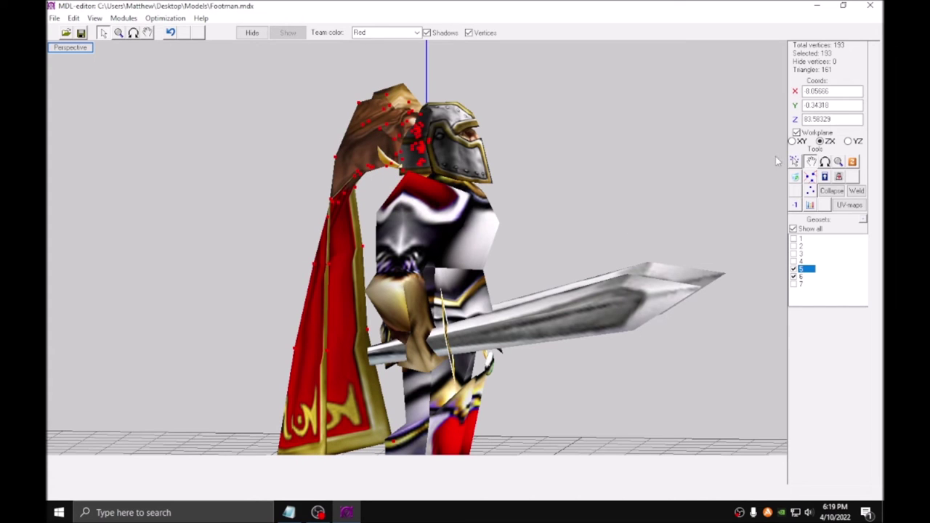
pyautogui.moveTo(317, 235); pyautogui.dragTo(346, 232)
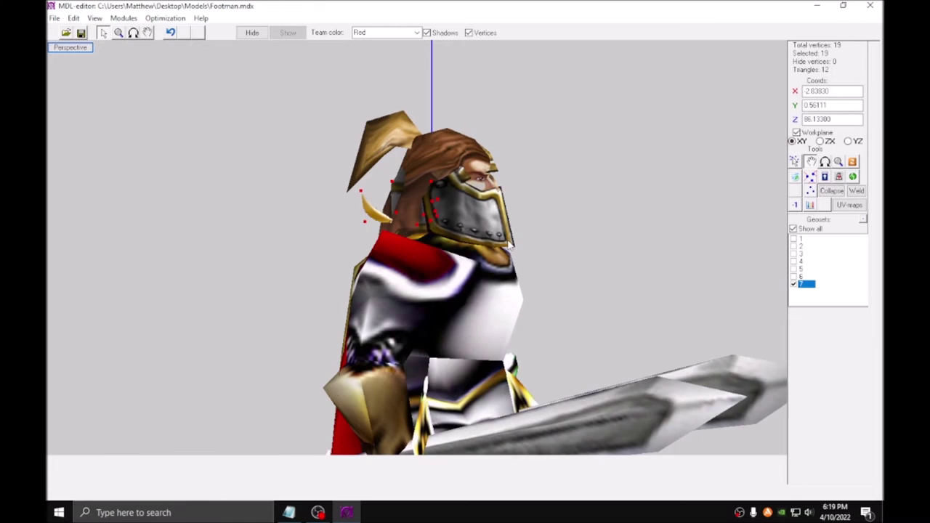
# Step: Move the Sorceress crown in geoset 7 through the XY, YZ and ZX workplanes until it sits on the mage's head
pyautogui.moveTo(536, 253)
pyautogui.mouseDown()
pyautogui.moveTo(608, 265)
pyautogui.moveTo(430, 261)
pyautogui.moveTo(539, 258)
pyautogui.mouseUp()
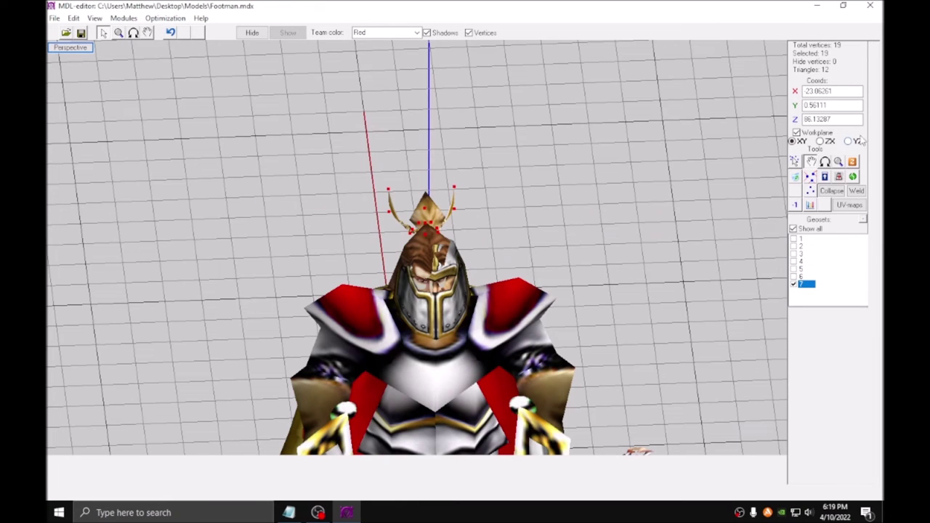
pyautogui.click(849, 141)
pyautogui.moveTo(658, 218)
pyautogui.mouseDown()
pyautogui.moveTo(599, 216)
pyautogui.moveTo(773, 201)
pyautogui.moveTo(650, 222)
pyautogui.mouseUp()
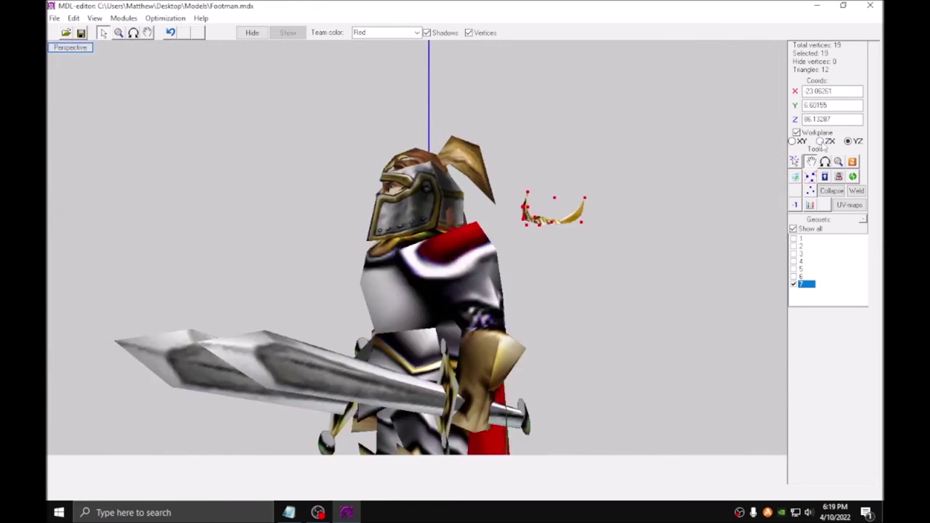
pyautogui.click(821, 141)
pyautogui.moveTo(604, 235); pyautogui.dragTo(620, 261)
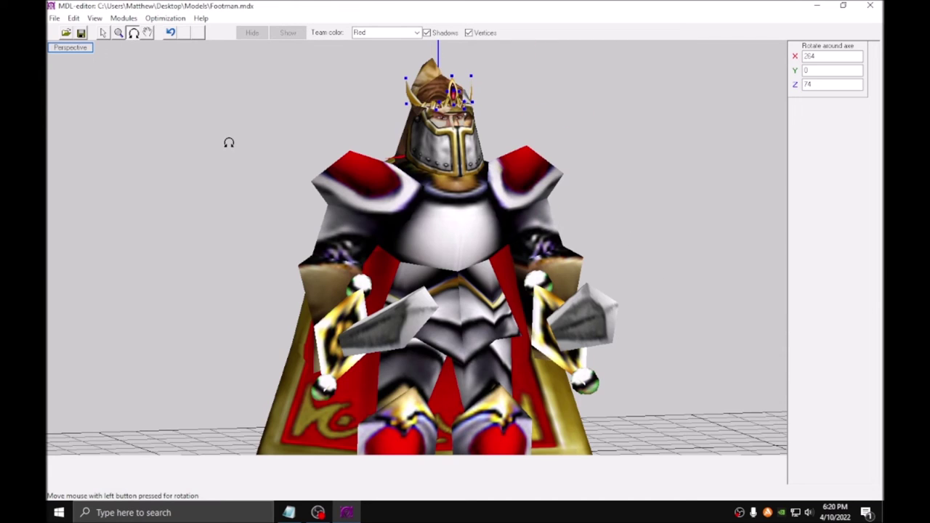
pyautogui.click(103, 33)
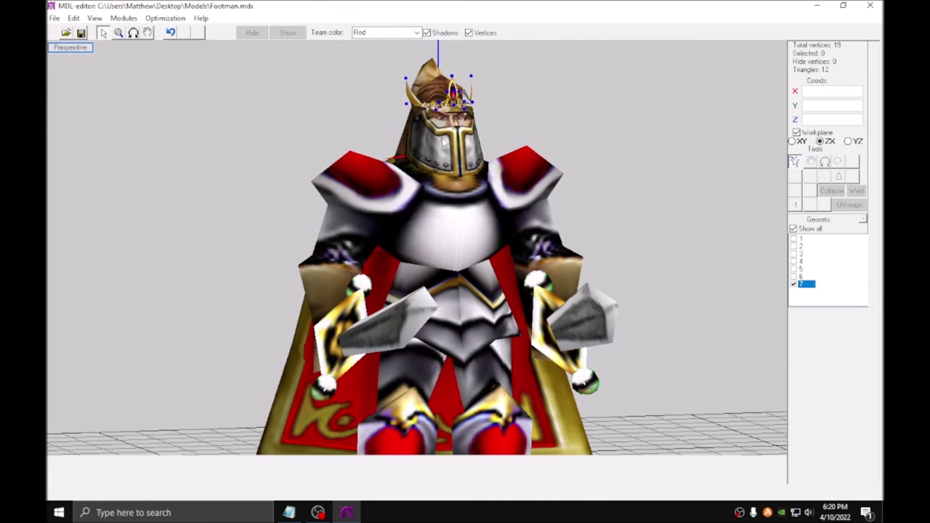
# Step: Select the Footman's helmet, plume and face vertices in geoset 1, excluding the neck and torso, and delete them
pyautogui.click(801, 240)
pyautogui.scroll(5, 417, 247)
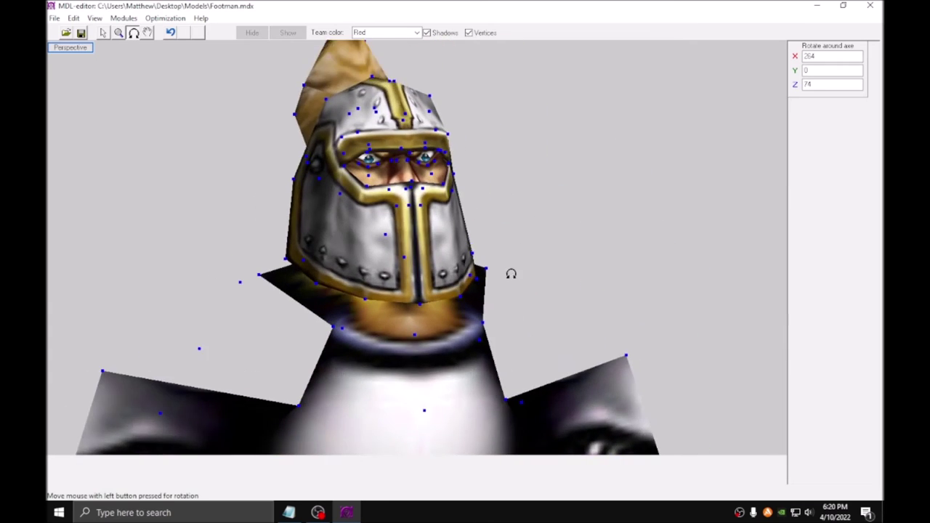
pyautogui.moveTo(511, 274); pyautogui.dragTo(499, 270)
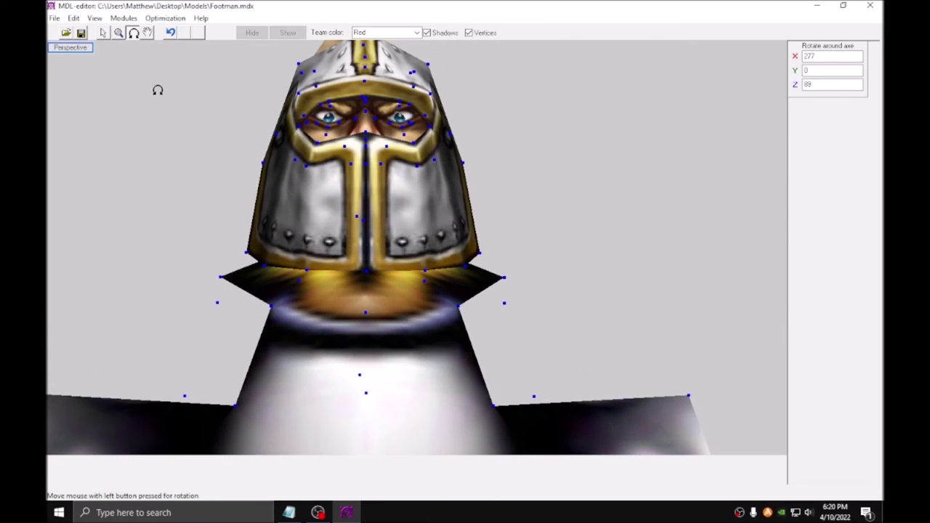
pyautogui.click(103, 33)
pyautogui.moveTo(237, 234); pyautogui.dragTo(486, 293)
pyautogui.keyDown('shift'); pyautogui.moveTo(510, 219); pyautogui.dragTo(172, 16); pyautogui.keyUp('shift')
pyautogui.moveTo(301, 64); pyautogui.dragTo(453, 164)
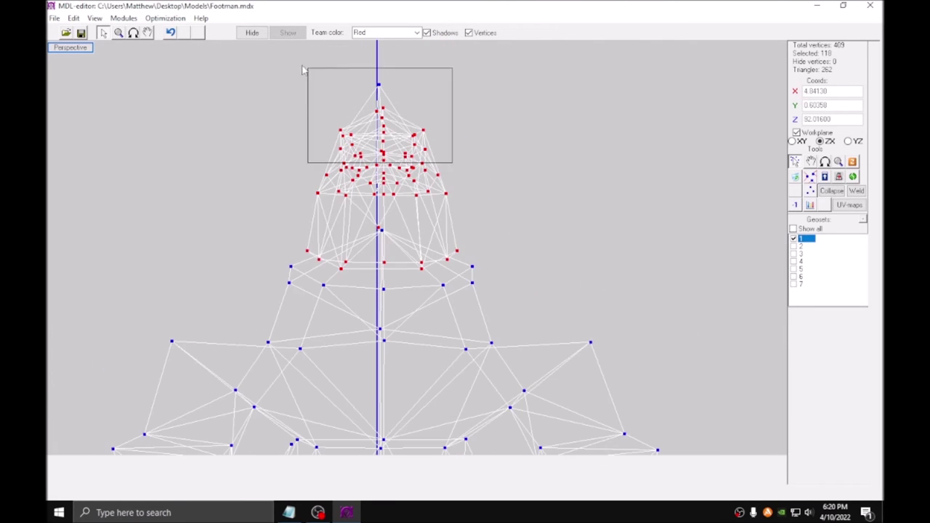
pyautogui.click(133, 33)
pyautogui.moveTo(364, 218); pyautogui.dragTo(327, 179)
pyautogui.click(103, 33)
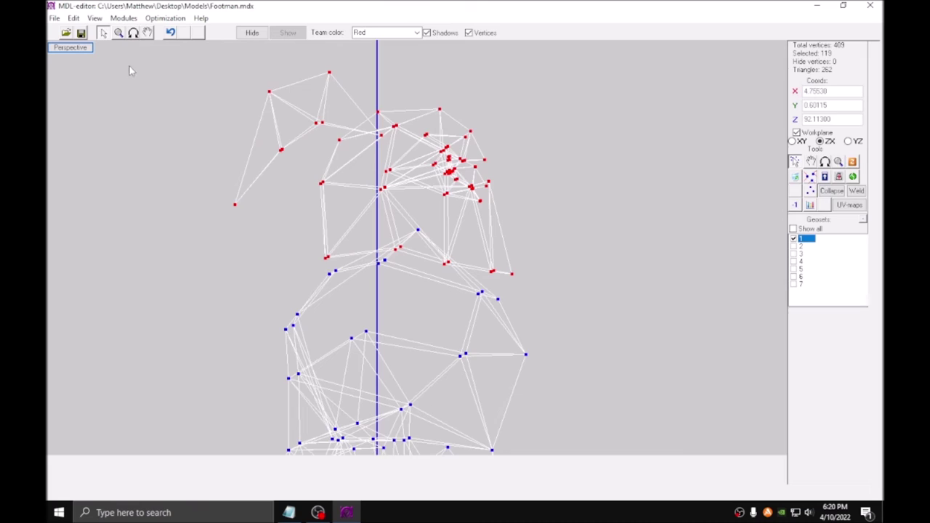
pyautogui.scroll(1, 387, 213)
pyautogui.click(792, 179)
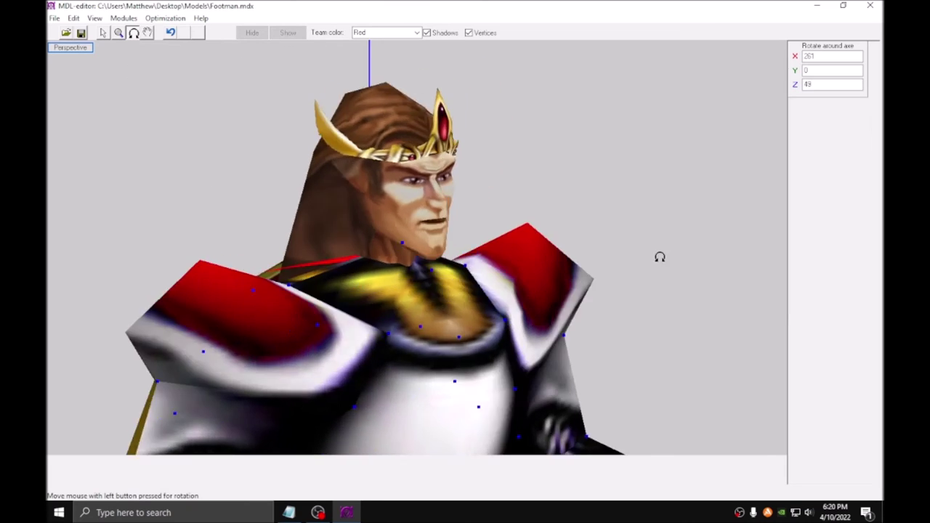
# Step: Select the head, crown and upper cape vertices in geosets 5, 6 and 7 and resize them in the ZX workplane
pyautogui.scroll(-3, 658, 257)
pyautogui.moveTo(436, 254); pyautogui.dragTo(395, 263)
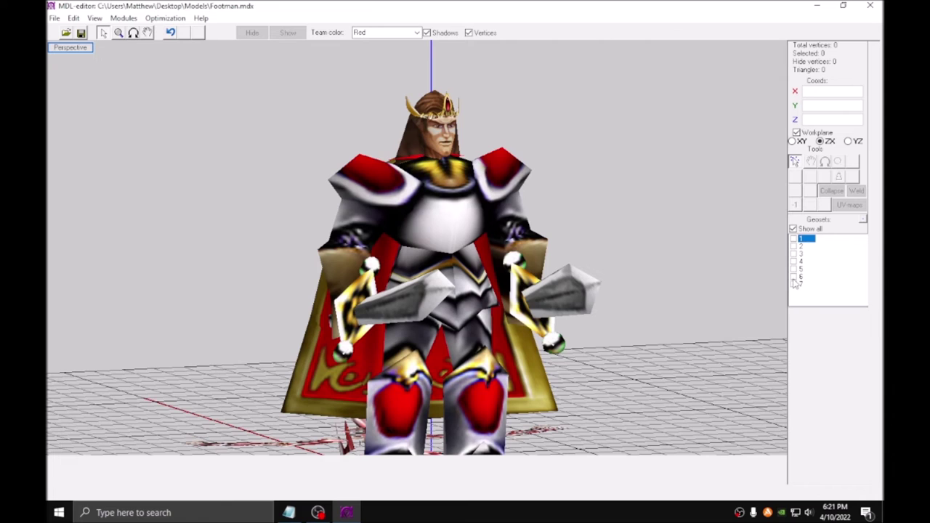
pyautogui.click(794, 270)
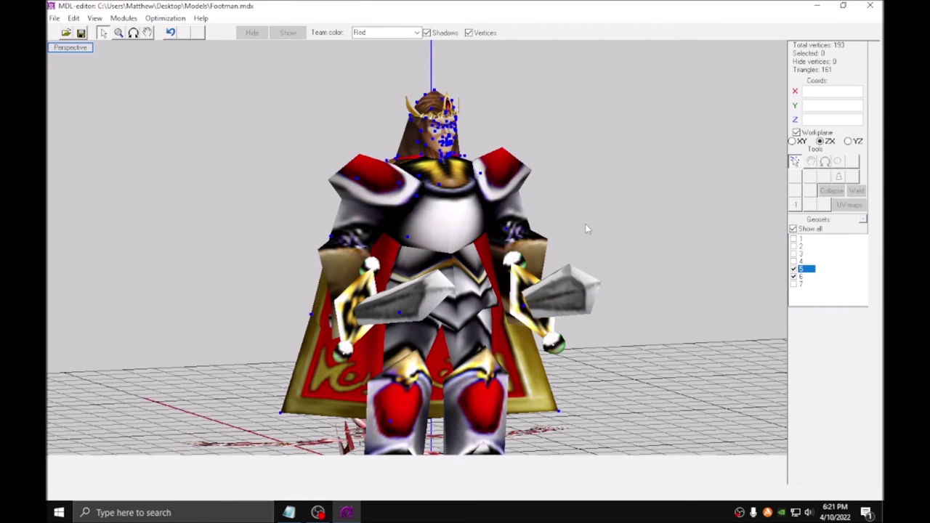
pyautogui.moveTo(603, 342); pyautogui.dragTo(251, 105)
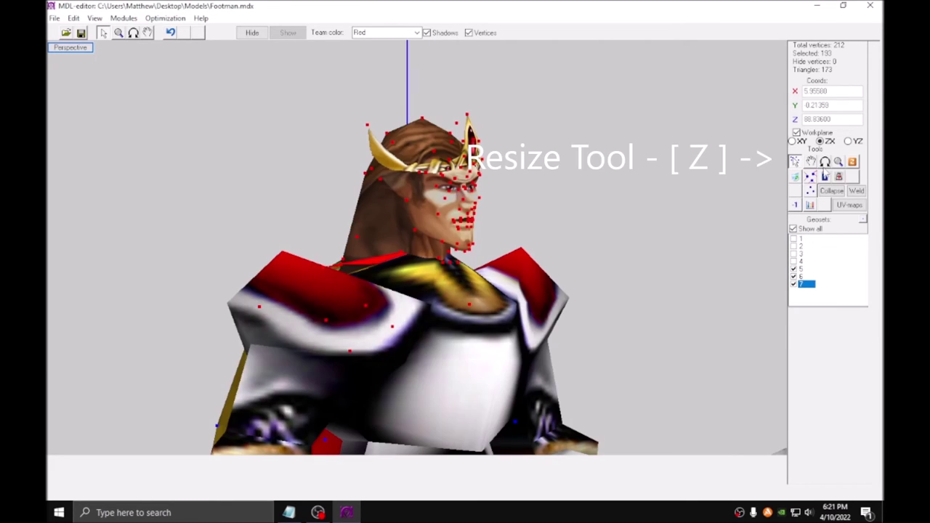
pyautogui.click(838, 162)
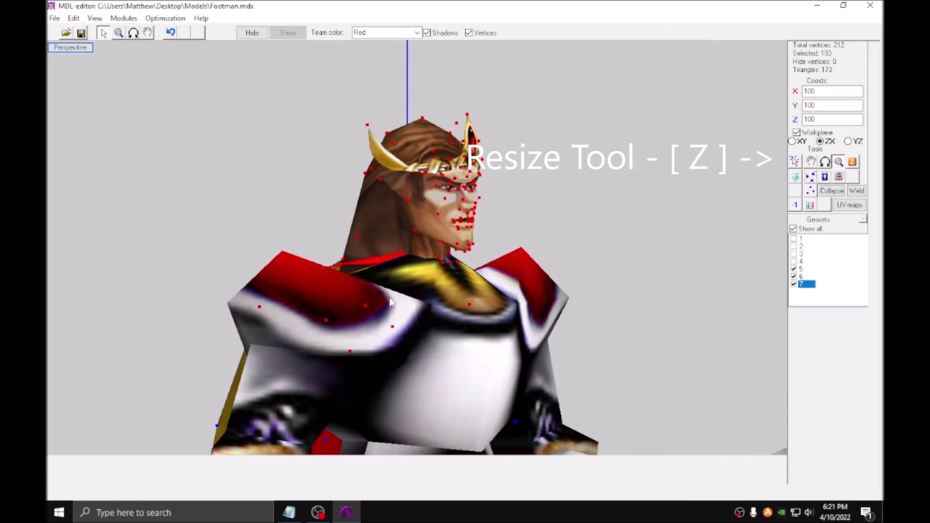
pyautogui.moveTo(652, 129); pyautogui.dragTo(654, 159)
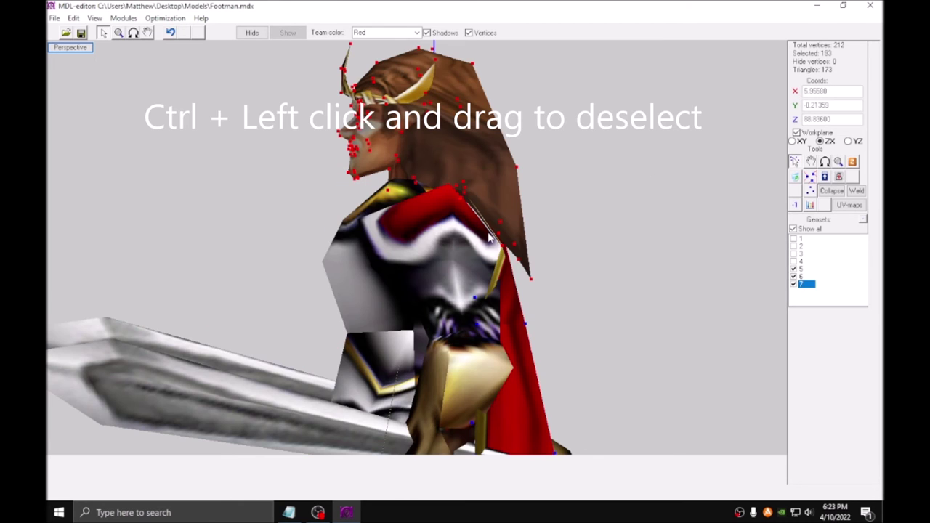
# Step: Deselect the lower back hair and cape vertices, and reposition the head and crown in the XY workplane
pyautogui.keyDown('ctrl'); pyautogui.moveTo(478, 185); pyautogui.dragTo(573, 319); pyautogui.keyUp('ctrl')
pyautogui.keyDown('ctrl'); pyautogui.moveTo(492, 146); pyautogui.dragTo(587, 235); pyautogui.keyUp('ctrl')
pyautogui.click(793, 141)
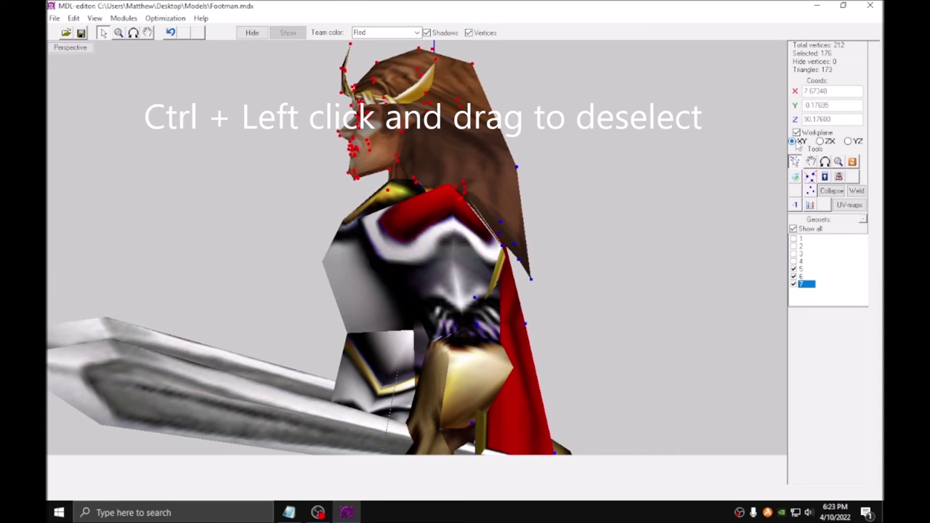
pyautogui.click(810, 162)
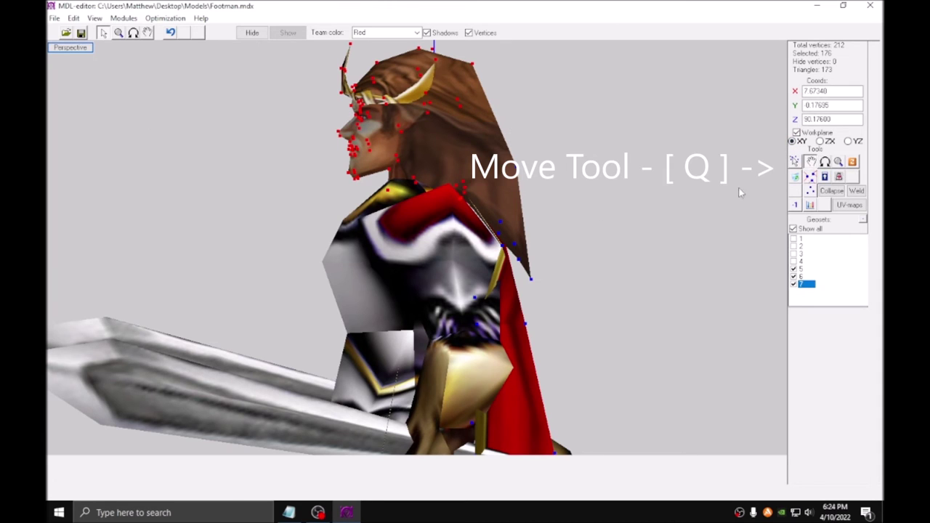
pyautogui.moveTo(625, 251); pyautogui.dragTo(616, 257)
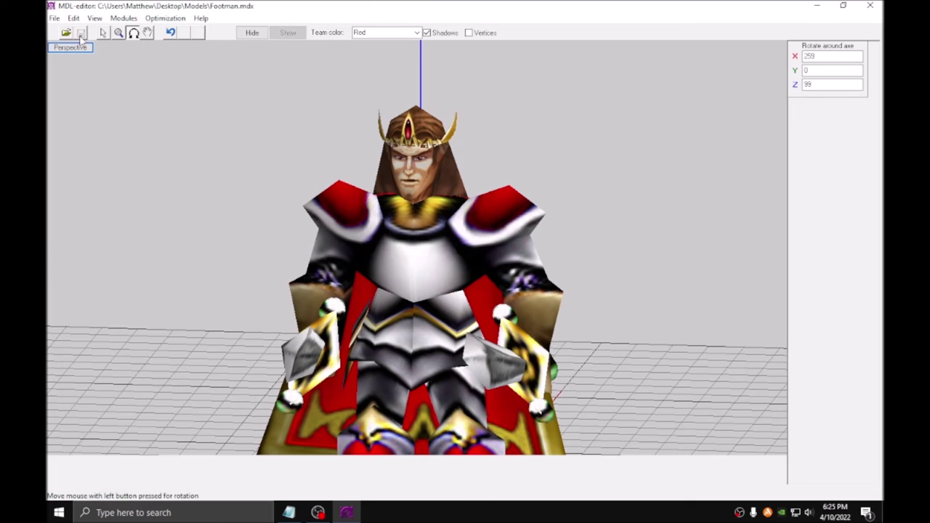
# Step: Open the Sequence editor in Bones mode and show the model as a wireframe from the front
pyautogui.click(124, 18)
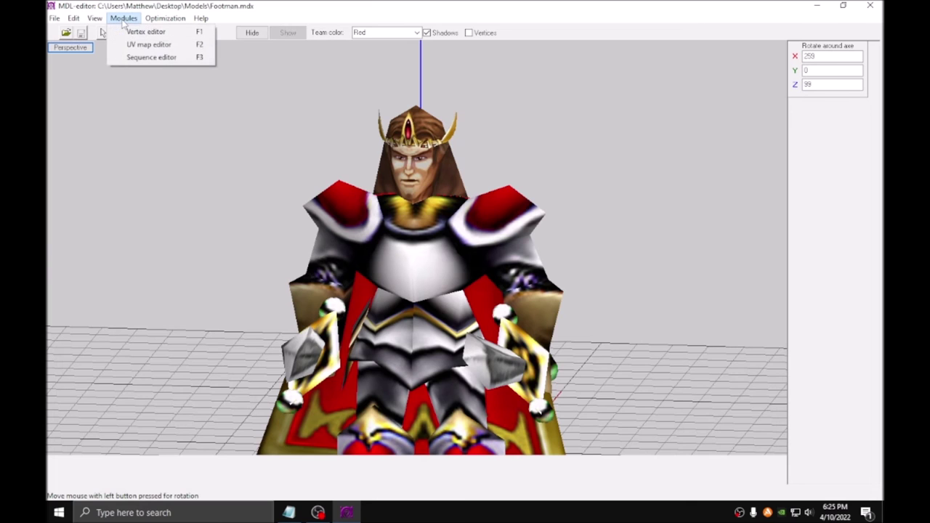
pyautogui.click(149, 57)
pyautogui.click(222, 33)
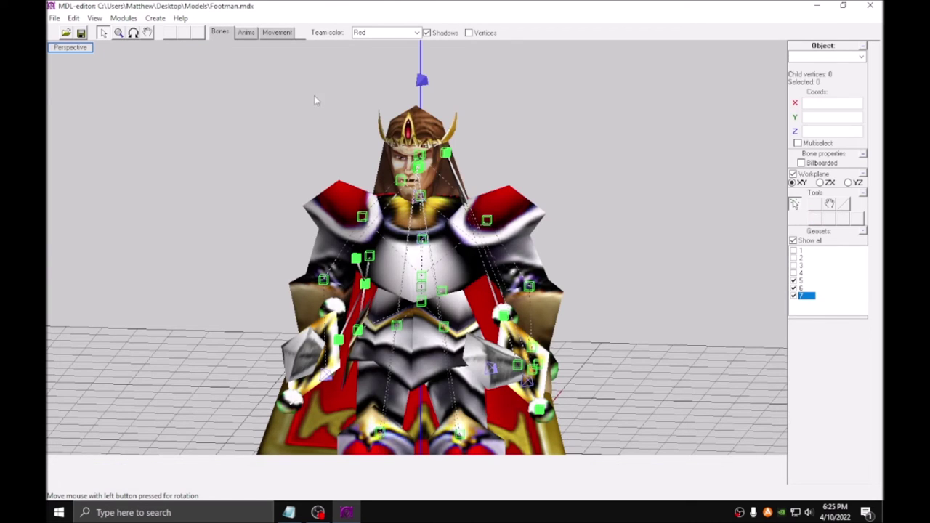
pyautogui.moveTo(383, 211); pyautogui.dragTo(386, 209)
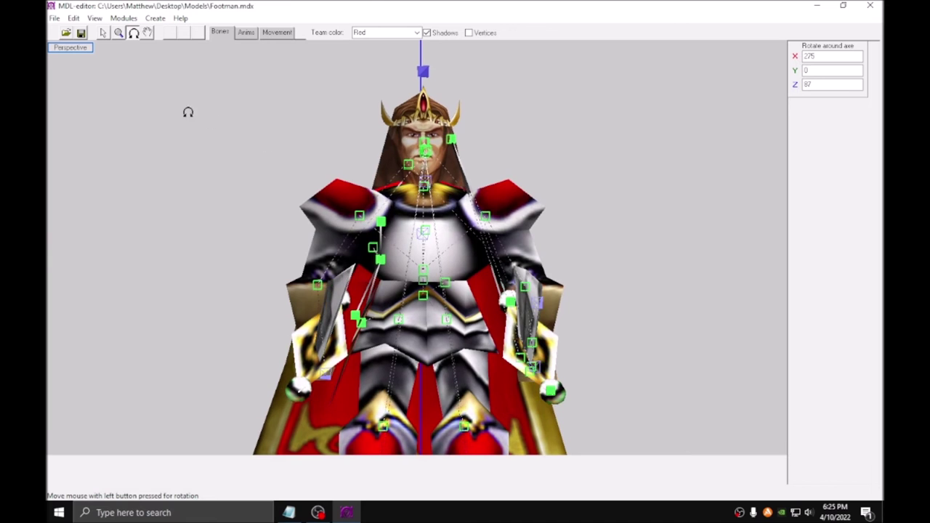
pyautogui.moveTo(187, 112); pyautogui.dragTo(331, 229)
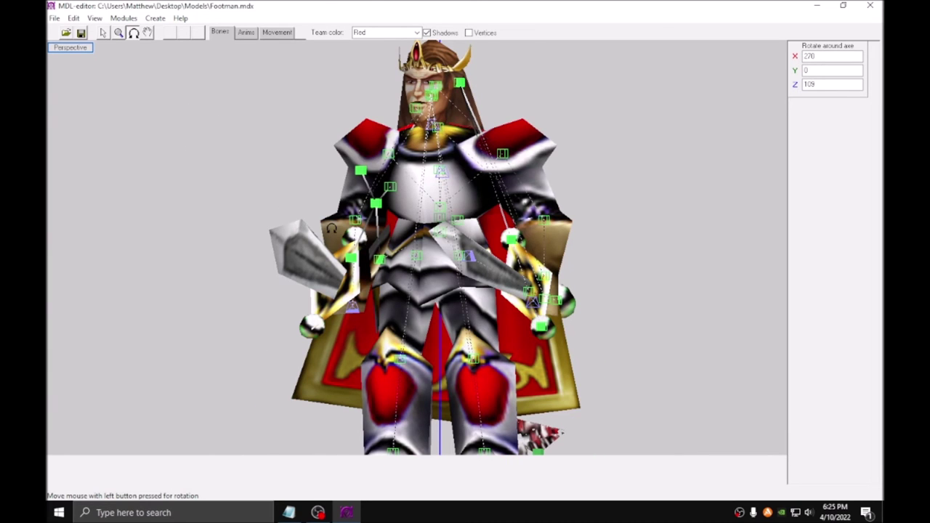
pyautogui.moveTo(332, 228); pyautogui.dragTo(291, 255)
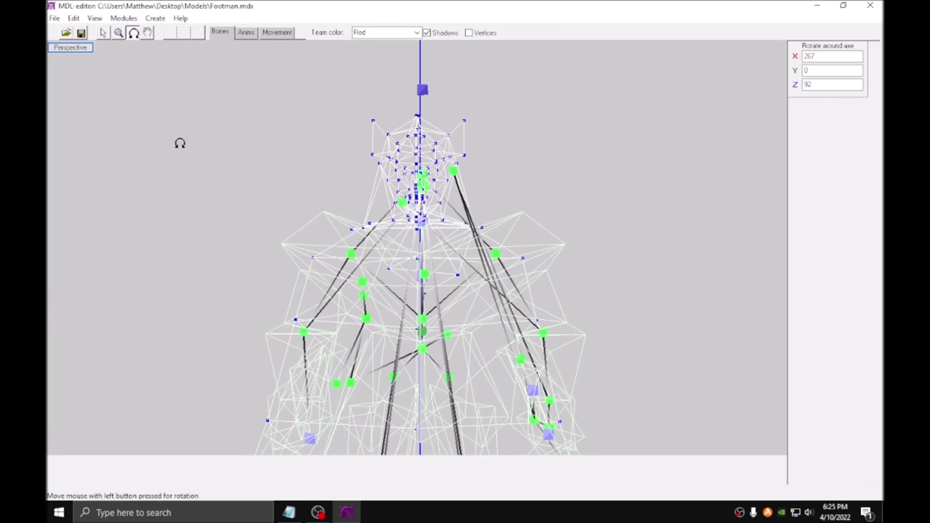
# Step: Select the head, crown and upper cape vertices and attach them to Bone_Head
pyautogui.click(102, 33)
pyautogui.moveTo(356, 100); pyautogui.dragTo(490, 307)
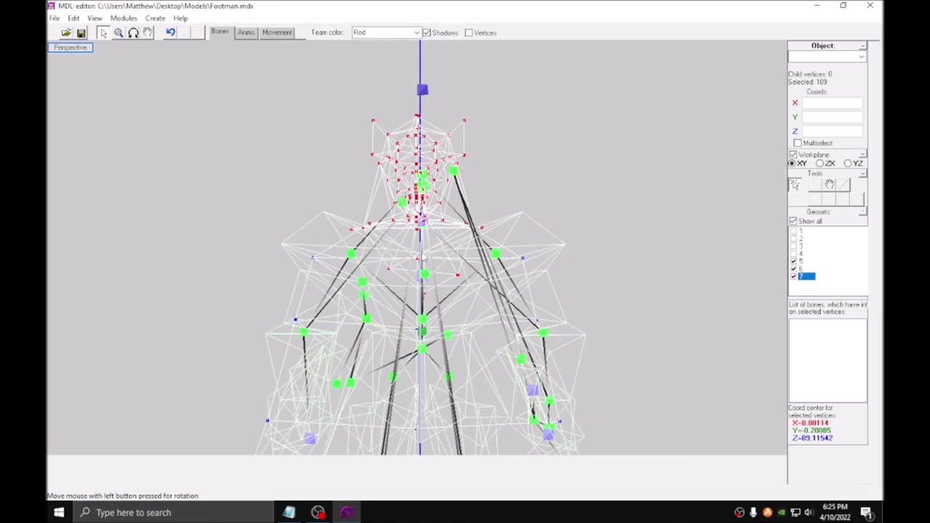
pyautogui.scroll(4, 418, 225)
pyautogui.press('r')
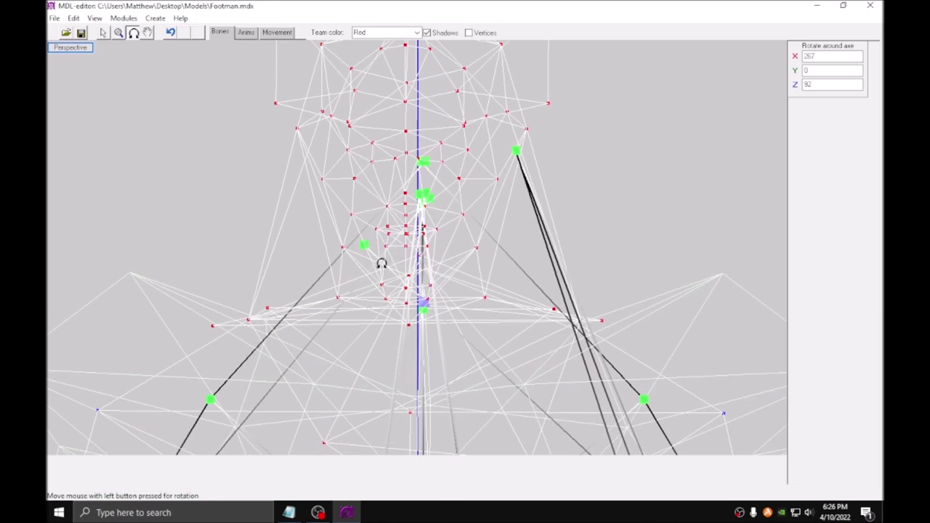
pyautogui.moveTo(382, 264); pyautogui.dragTo(418, 263)
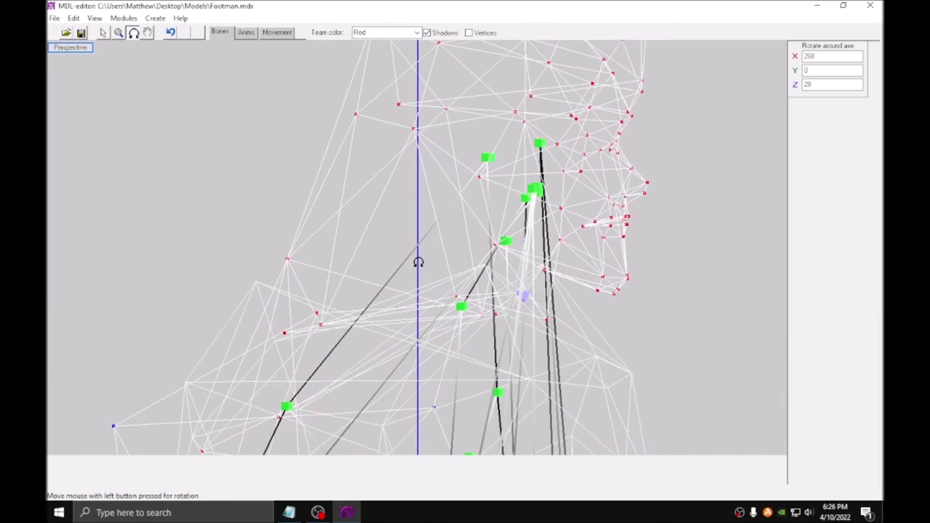
pyautogui.click(104, 33)
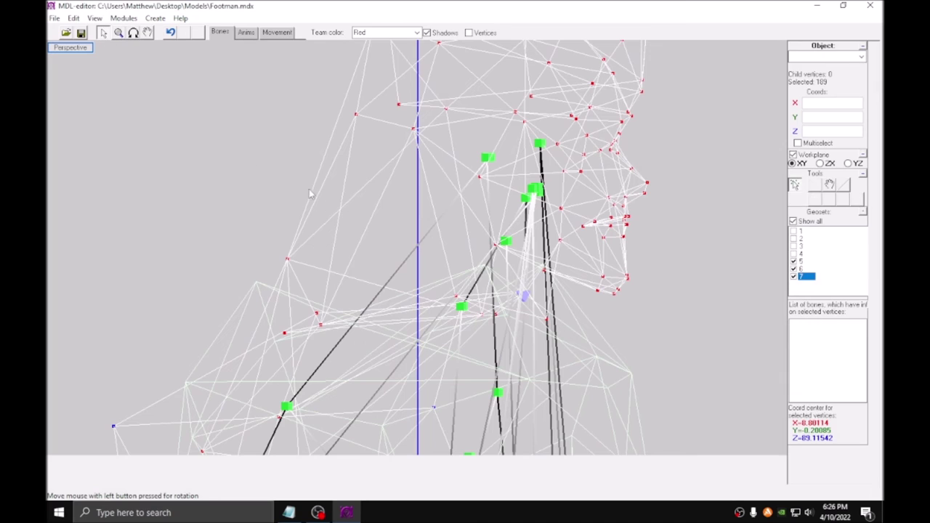
pyautogui.click(462, 308)
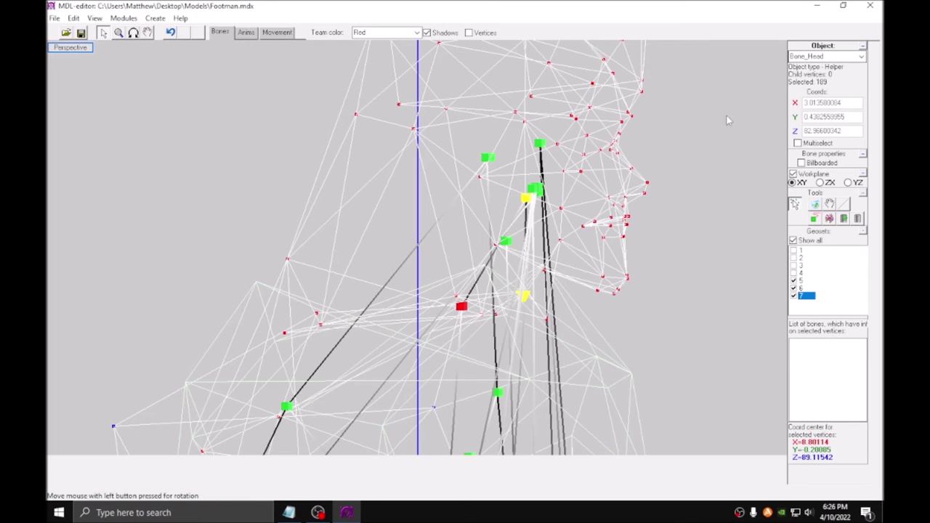
pyautogui.click(857, 220)
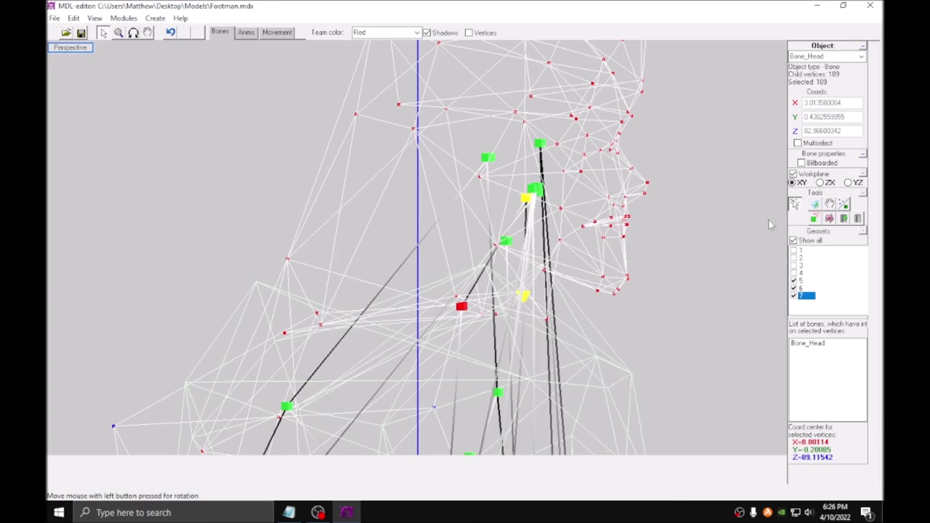
pyautogui.moveTo(490, 257); pyautogui.dragTo(467, 237)
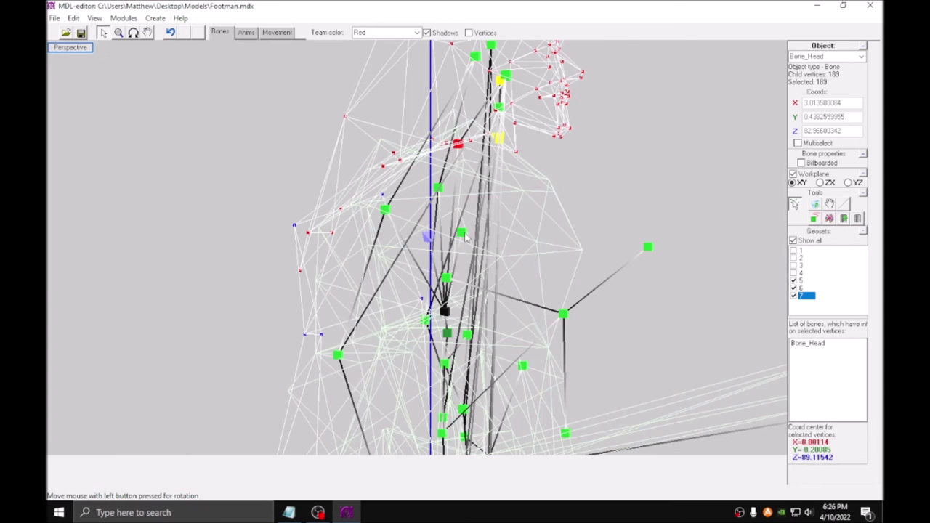
# Step: Select the Mesh26 bone and attach the lower hair, collar and upper cape vertices around the shoulders to it
pyautogui.click(464, 235)
pyautogui.moveTo(297, 240); pyautogui.dragTo(278, 212)
pyautogui.moveTo(278, 212); pyautogui.dragTo(185, 93, button='middle')
pyautogui.moveTo(220, 188); pyautogui.dragTo(369, 270)
pyautogui.moveTo(592, 253); pyautogui.dragTo(438, 225)
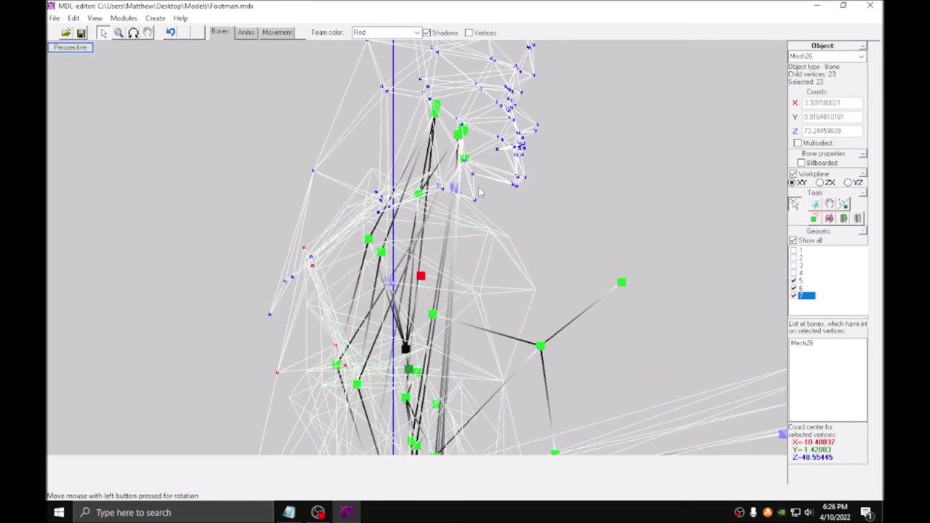
pyautogui.moveTo(486, 184); pyautogui.dragTo(346, 260)
pyautogui.moveTo(356, 135); pyautogui.dragTo(221, 344)
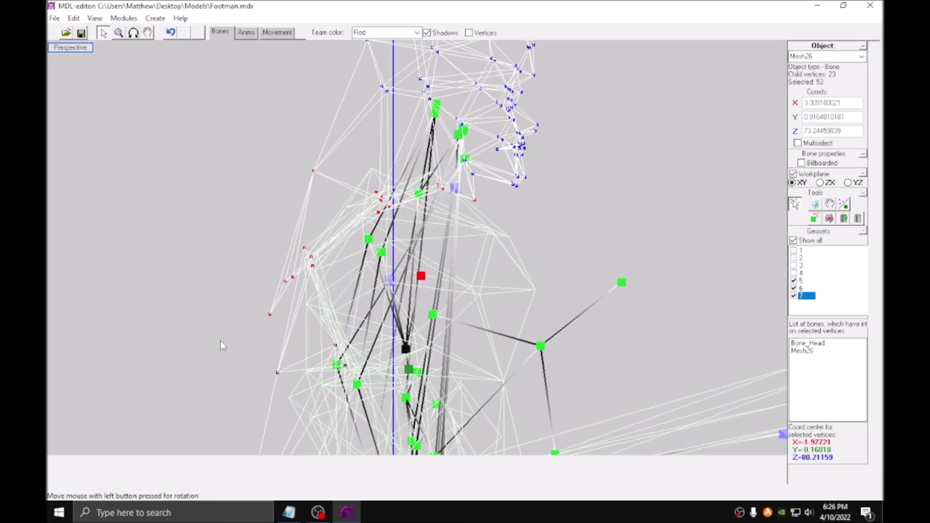
pyautogui.click(858, 219)
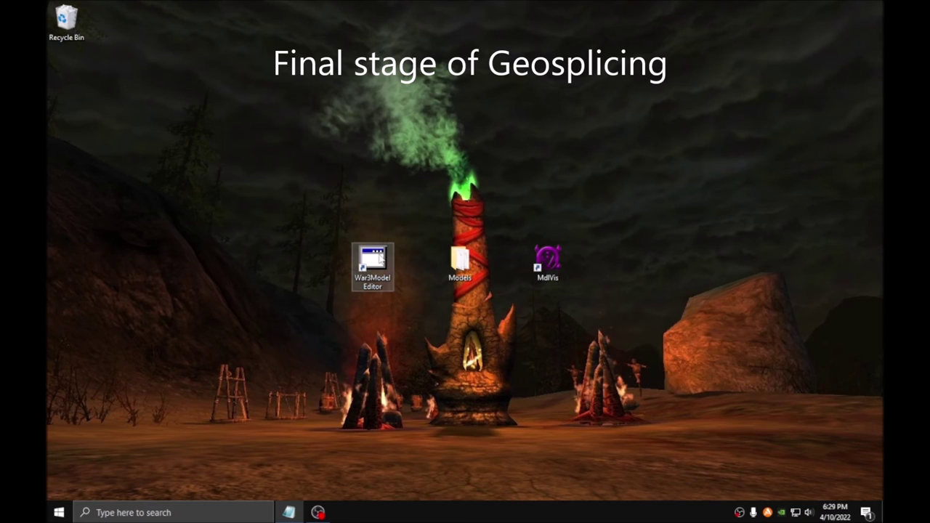
# Step: Switch to War3 Model Editor, open the recent file Footman.mdx and maximize the window
pyautogui.doubleClick(382, 251)
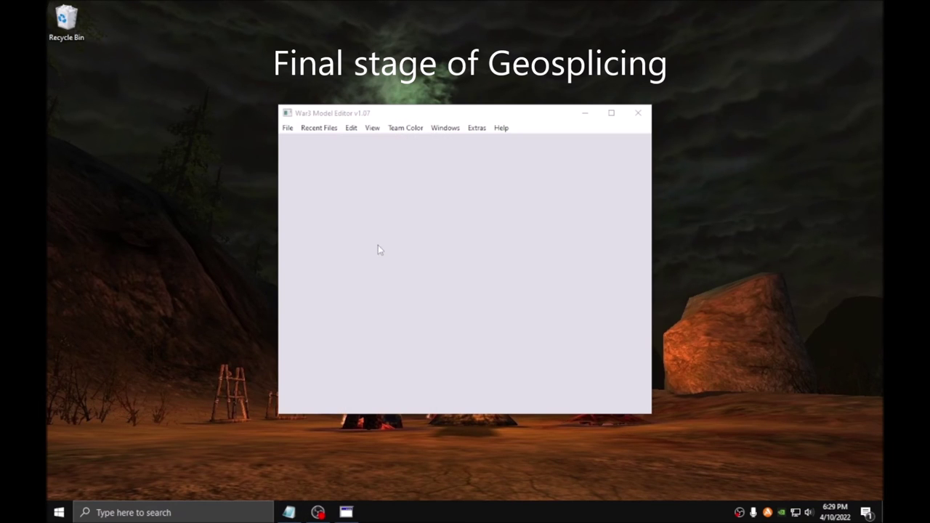
pyautogui.click(319, 128)
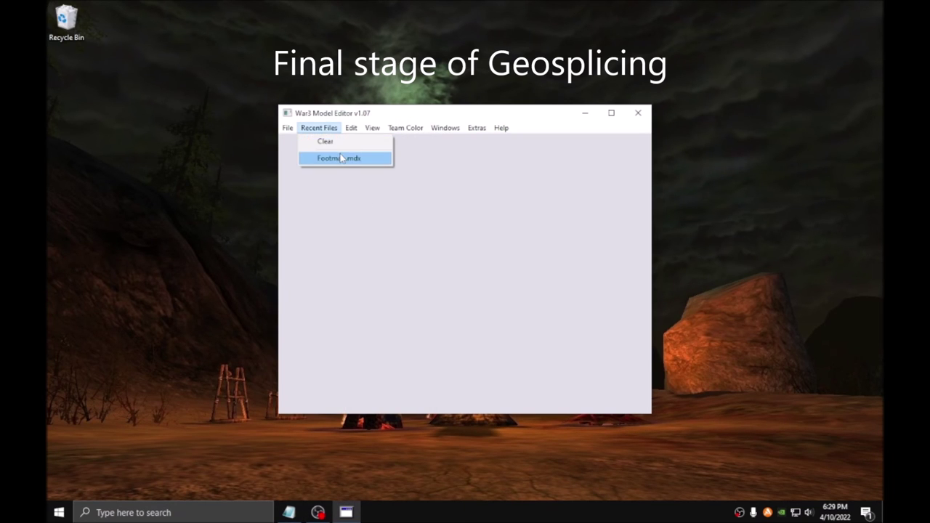
pyautogui.click(334, 157)
pyautogui.doubleClick(372, 113)
# Step: Open the Animation Controller and preview the attack, Death and Decay Bone animations, orbiting the model
pyautogui.click(212, 18)
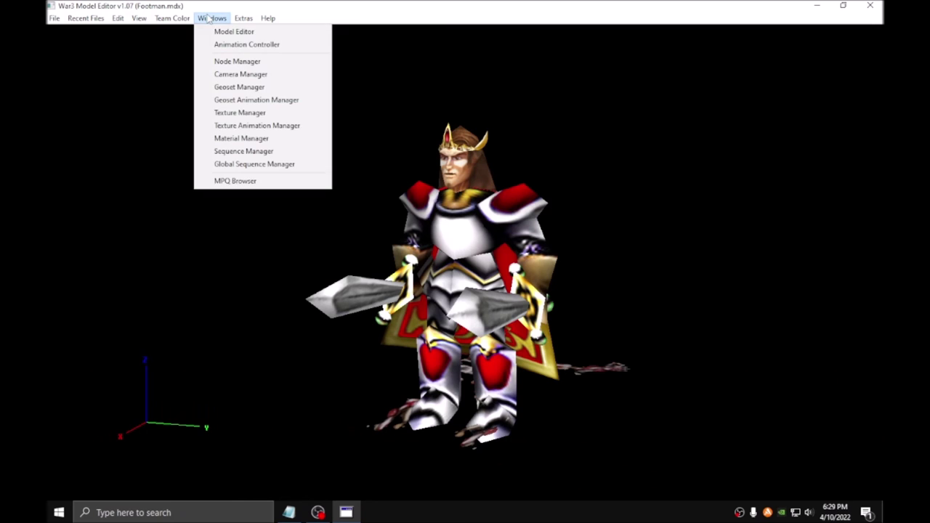
pyautogui.click(230, 46)
pyautogui.moveTo(413, 143); pyautogui.dragTo(725, 66)
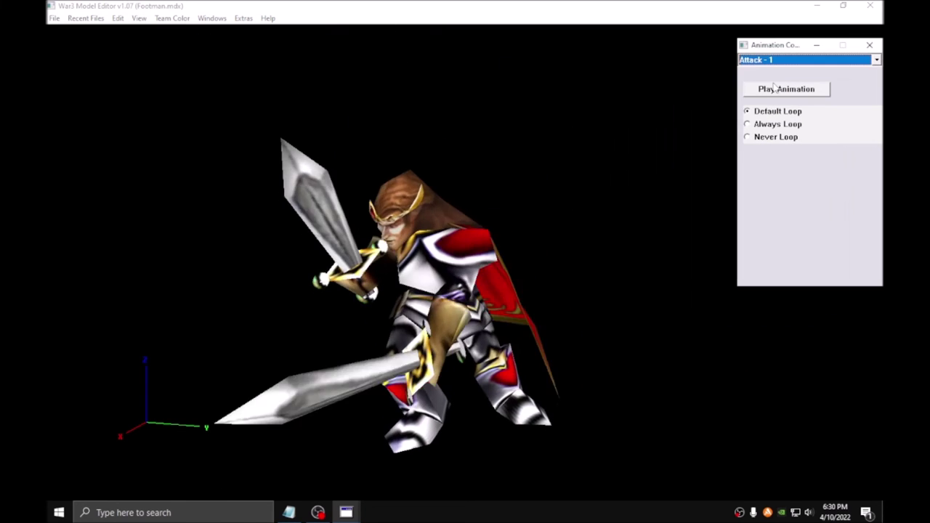
pyautogui.press('Down')
pyautogui.press('Down')
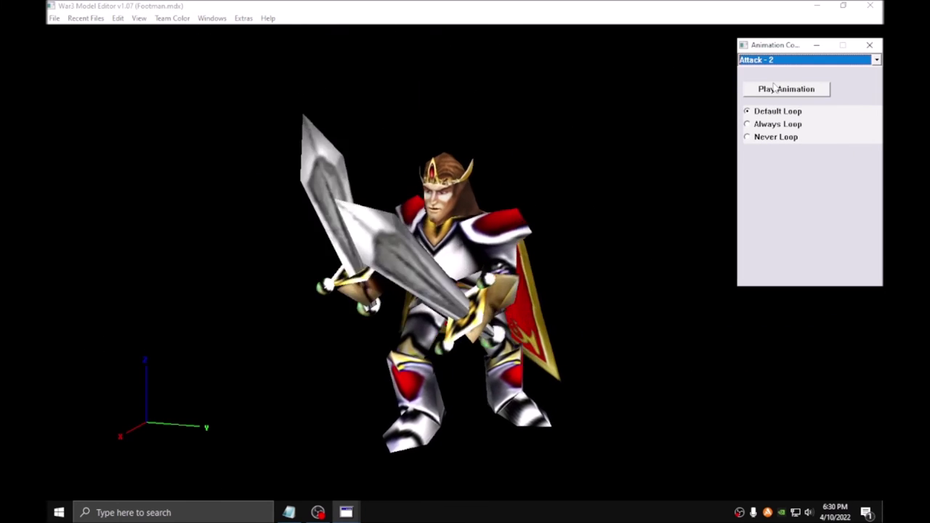
pyautogui.press('Down')
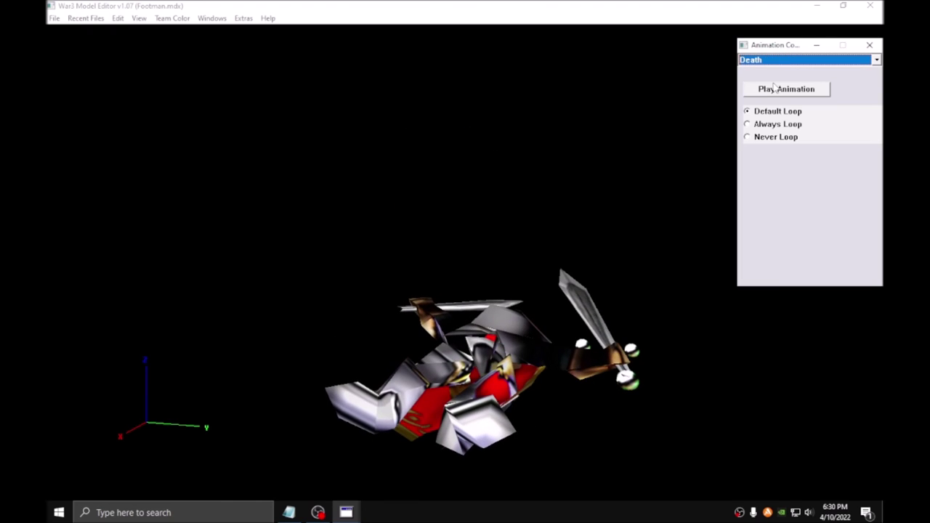
pyautogui.press('Down')
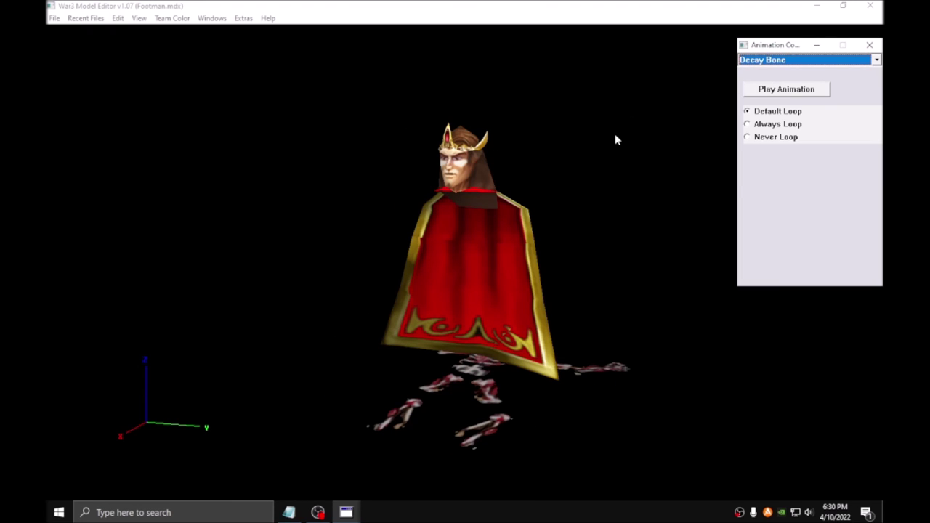
pyautogui.moveTo(548, 203); pyautogui.dragTo(332, 183)
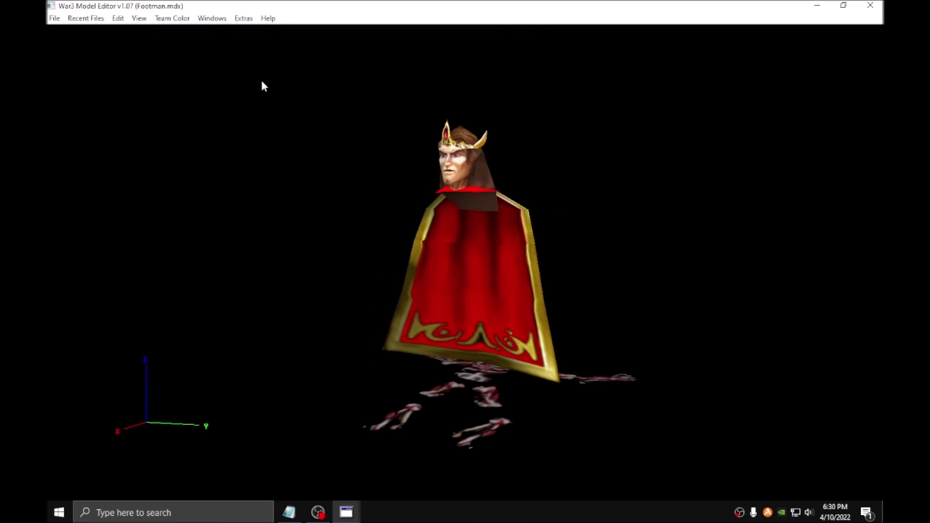
# Step: Open the Geoset Manager and Geoset Animation Manager and arrange them side by side next to the model view
pyautogui.click(211, 18)
pyautogui.click(238, 89)
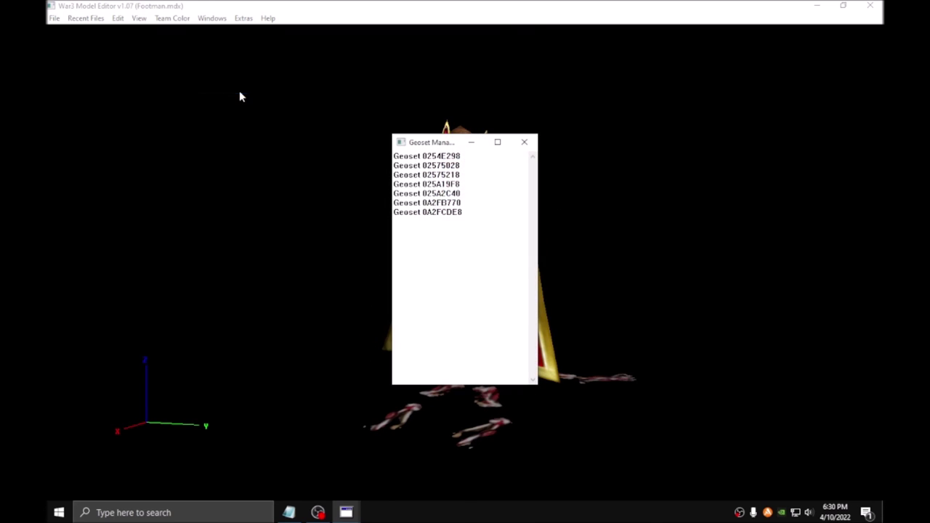
pyautogui.moveTo(194, 6)
pyautogui.mouseDown()
pyautogui.moveTo(195, 20)
pyautogui.moveTo(197, 0)
pyautogui.mouseUp()
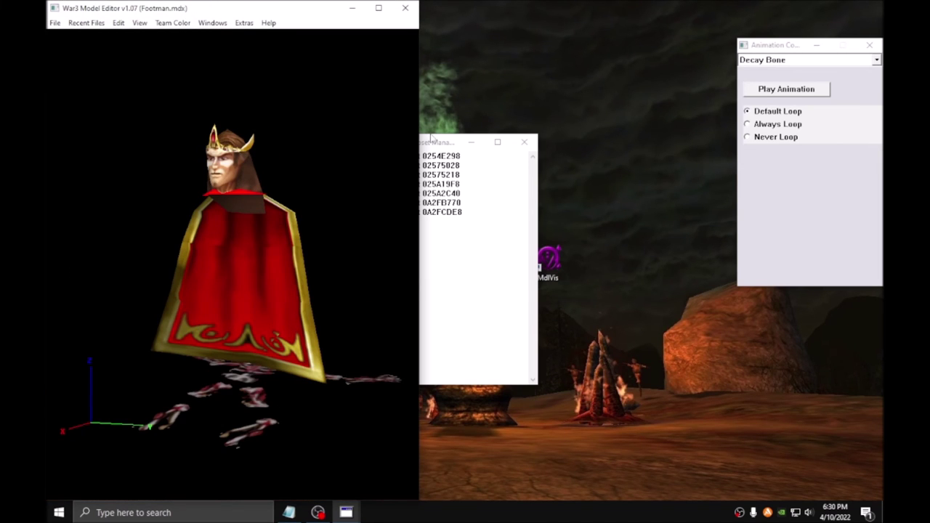
pyautogui.moveTo(437, 144); pyautogui.dragTo(440, 10)
pyautogui.click(212, 23)
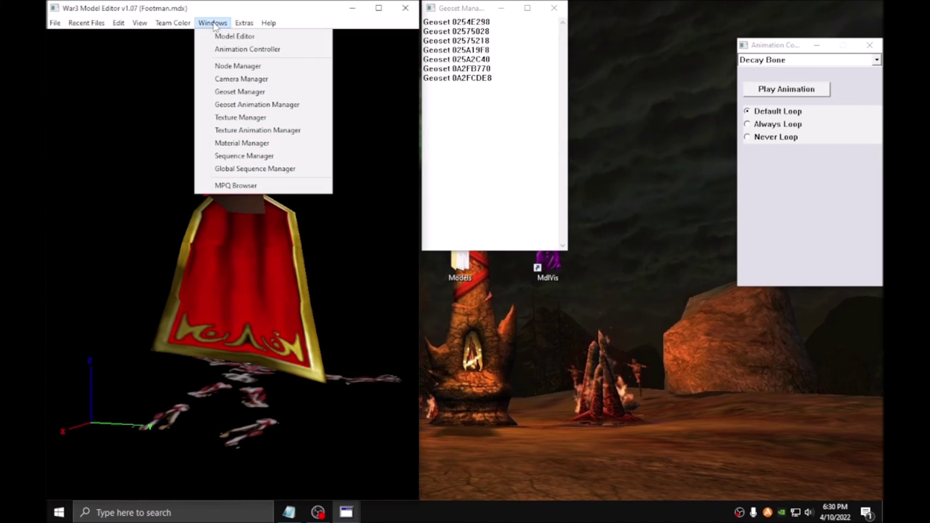
pyautogui.click(234, 104)
pyautogui.moveTo(430, 146); pyautogui.dragTo(604, 15)
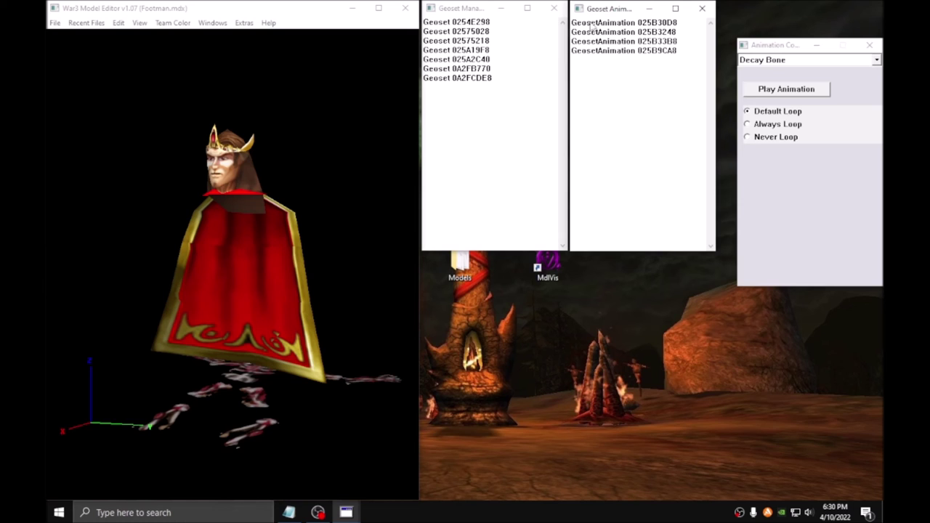
# Step: Examine the head, crown and cape in the Decay Bone animation against the geoset and geoset animation lists
pyautogui.moveTo(371, 211); pyautogui.dragTo(385, 200)
pyautogui.click(636, 61)
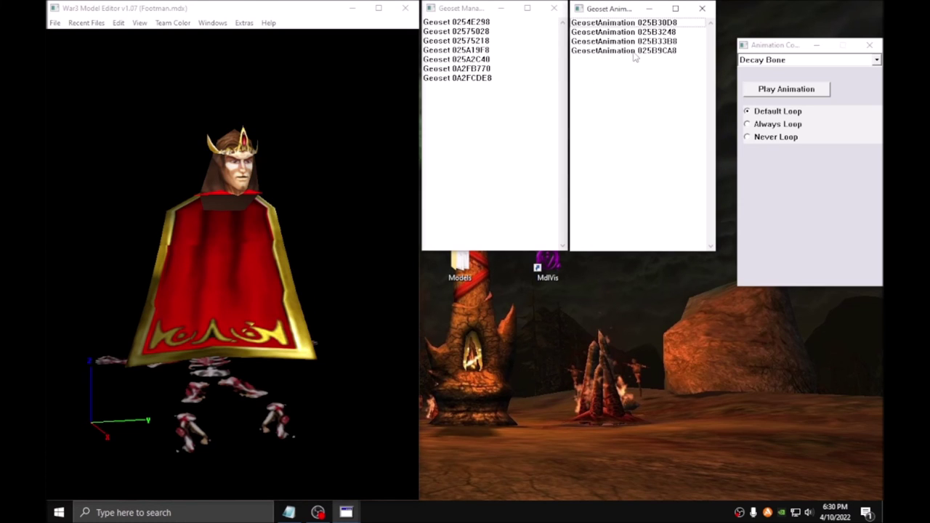
pyautogui.moveTo(317, 193); pyautogui.dragTo(298, 210)
pyautogui.moveTo(271, 332); pyautogui.dragTo(272, 306)
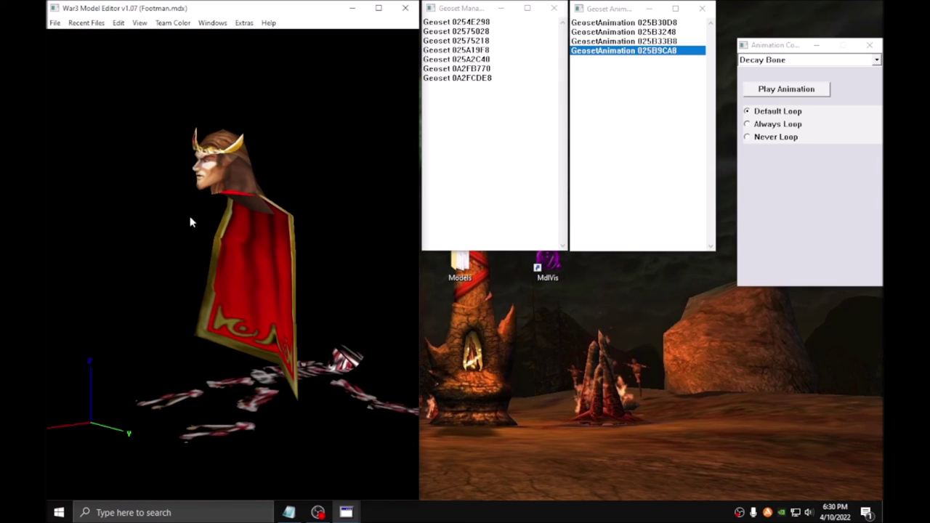
pyautogui.moveTo(245, 335); pyautogui.dragTo(265, 338)
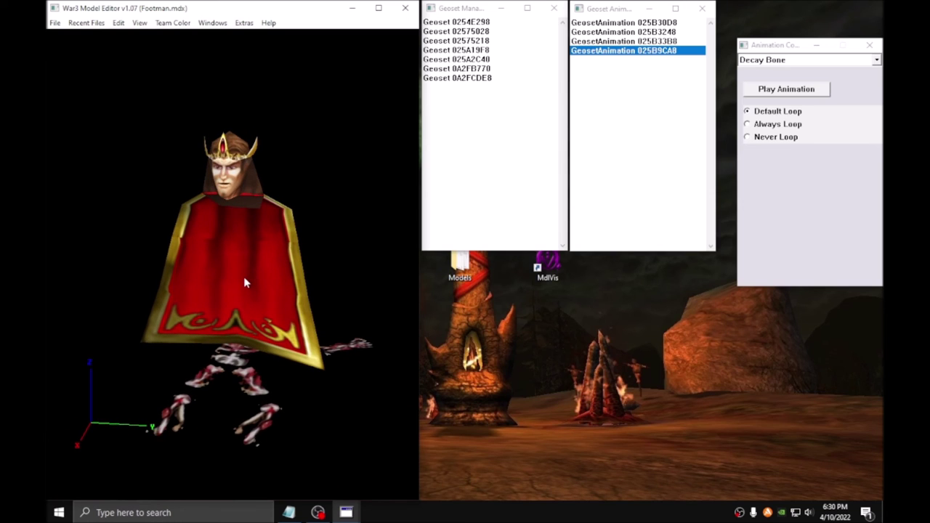
pyautogui.click(238, 205)
pyautogui.click(234, 180)
pyautogui.click(224, 153)
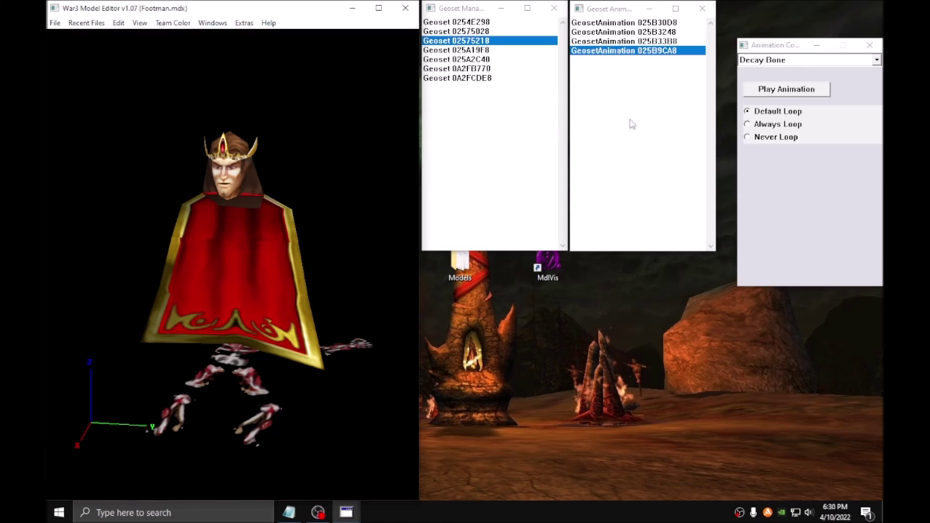
# Step: Play the Stand - 1 animation and locate the body geoset 0254E298 in the geoset list
pyautogui.click(763, 60)
pyautogui.click(756, 138)
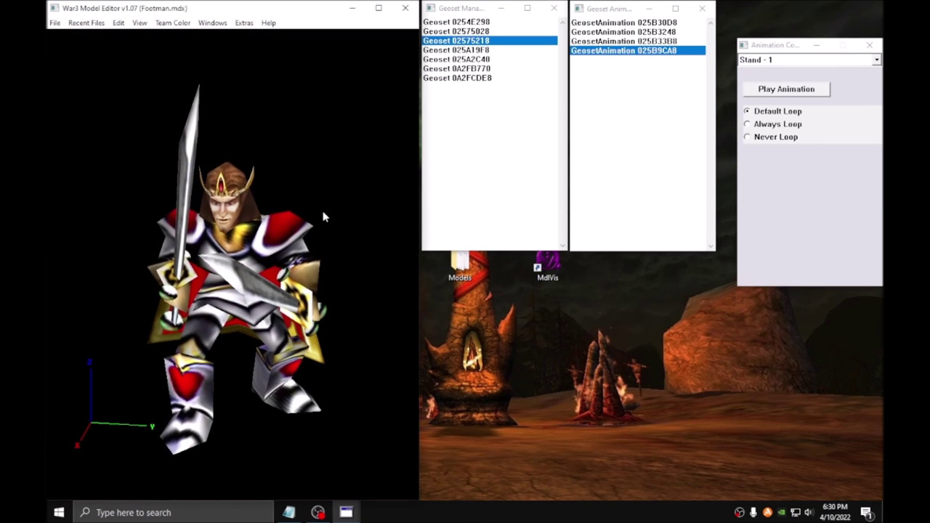
pyautogui.click(252, 245)
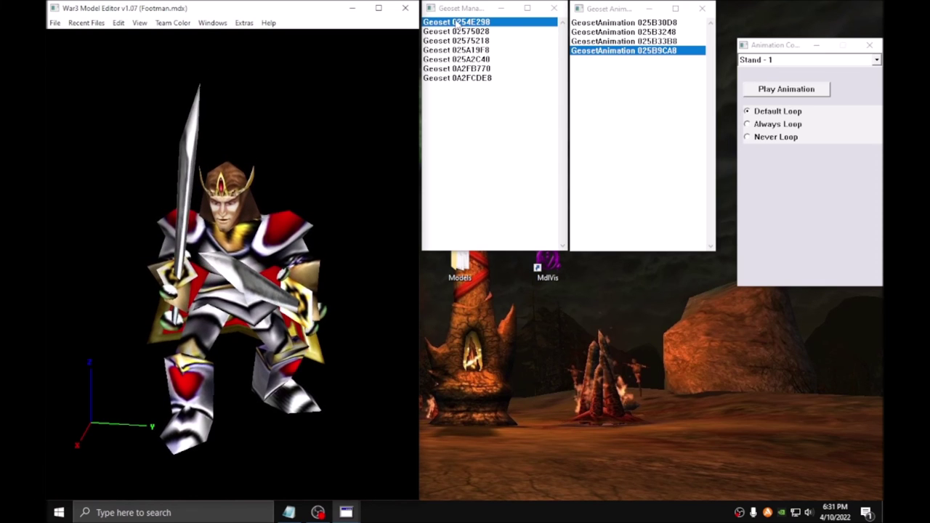
# Step: Check which geosets are assigned to GeosetAnimation 025B30D8 and GeosetAnimation 025B3248
pyautogui.doubleClick(588, 23)
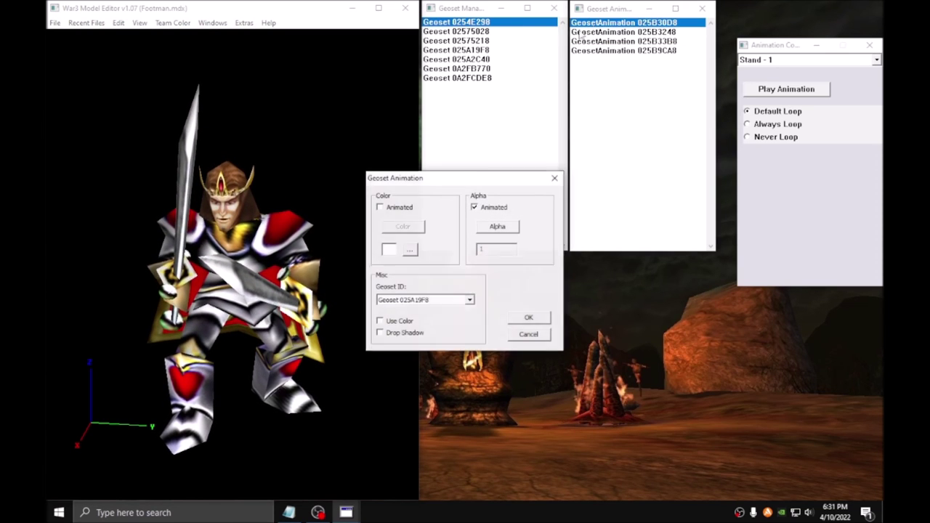
pyautogui.click(457, 301)
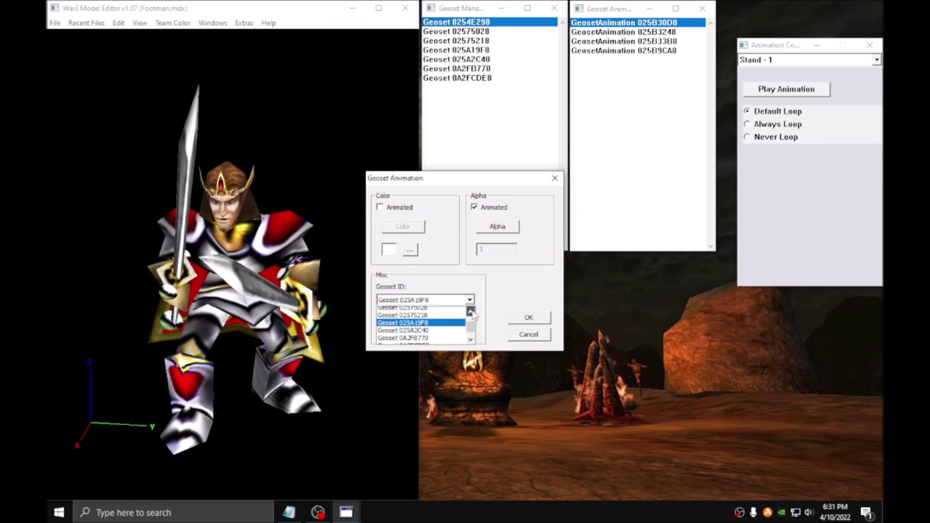
pyautogui.click(513, 278)
pyautogui.click(519, 317)
pyautogui.doubleClick(603, 32)
pyautogui.click(469, 300)
pyautogui.click(529, 318)
pyautogui.click(529, 318)
# Step: Check which geoset is assigned to GeosetAnimation 025B33B8
pyautogui.doubleClick(603, 42)
pyautogui.click(469, 301)
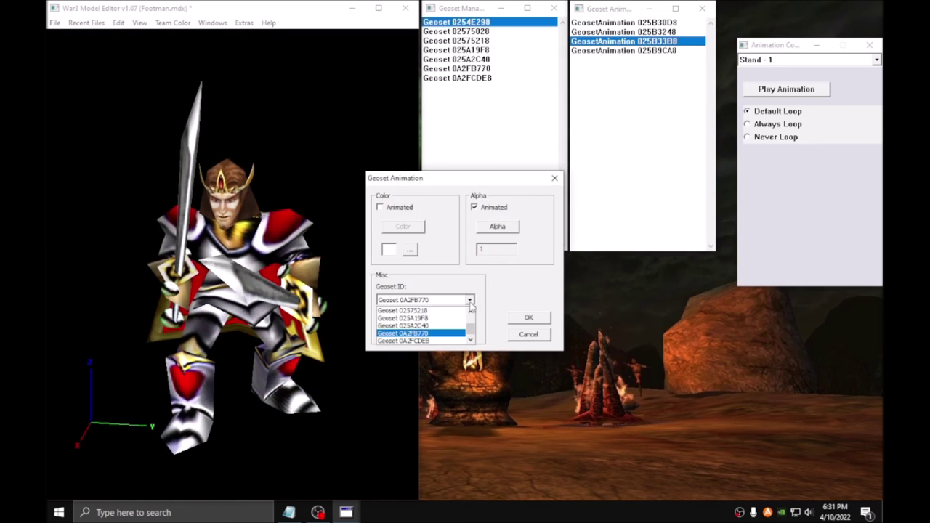
pyautogui.click(469, 302)
pyautogui.click(529, 318)
# Step: Check the geoset assigned to GeosetAnimation 025B9CA8 and copy all of its alpha keyframes
pyautogui.doubleClick(645, 52)
pyautogui.click(469, 300)
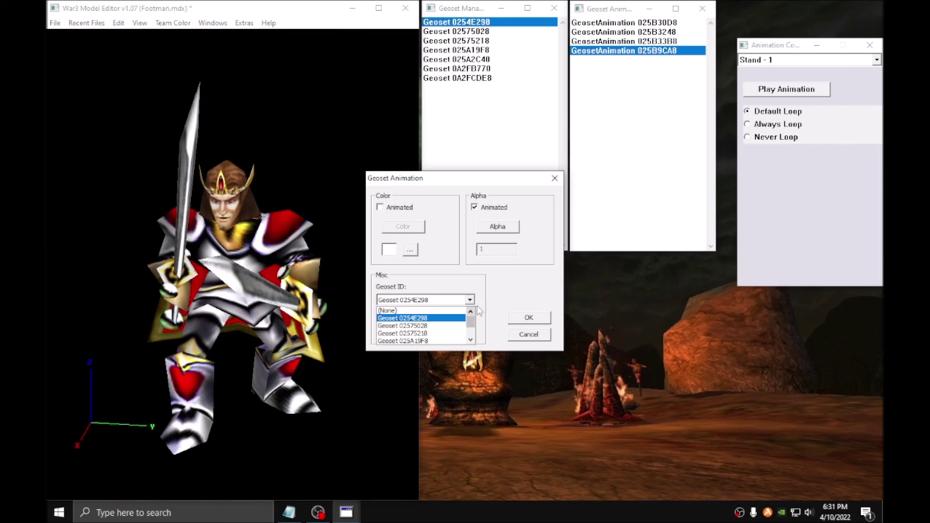
pyautogui.click(485, 302)
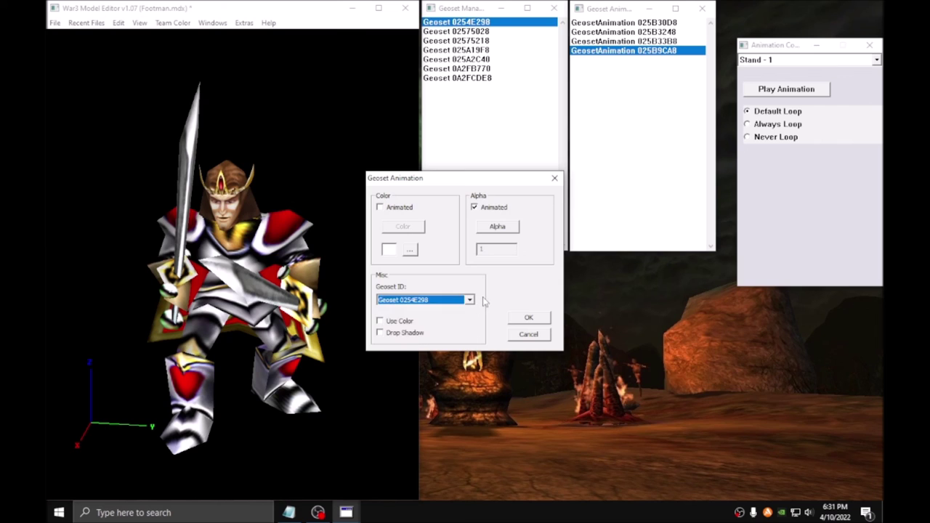
pyautogui.click(497, 228)
pyautogui.moveTo(459, 177); pyautogui.dragTo(426, 154)
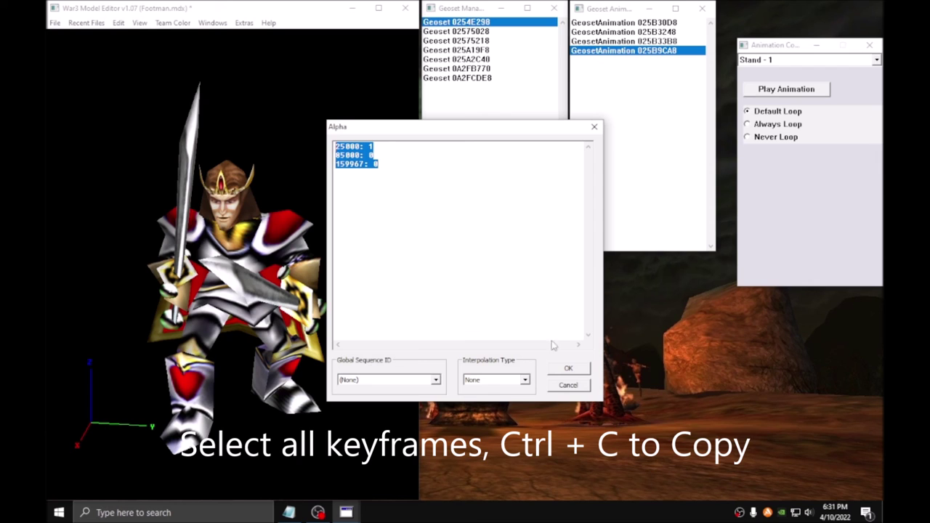
pyautogui.click(571, 370)
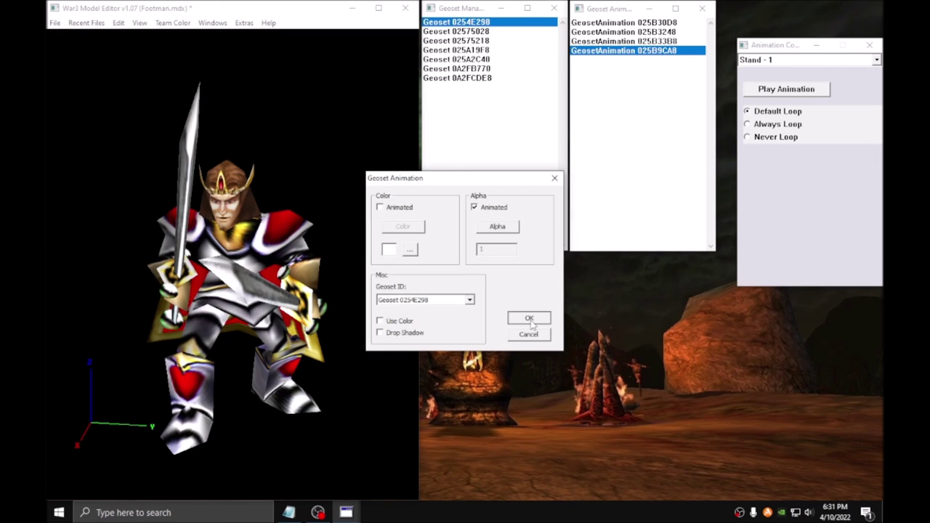
pyautogui.click(530, 323)
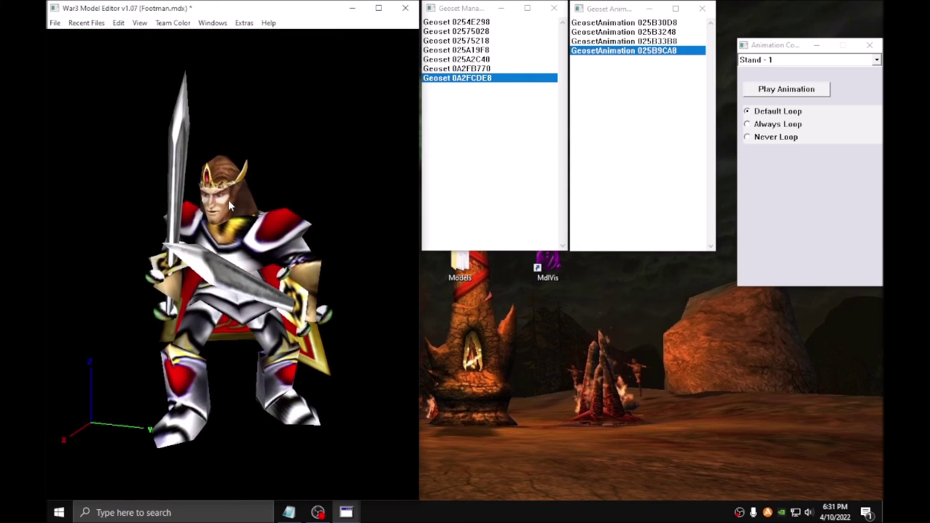
# Step: Create a geoset animation for Geoset 0A2FCDE8 with animated alpha, replacing its default keyframe with the copied keyframe data
pyautogui.click(622, 90)
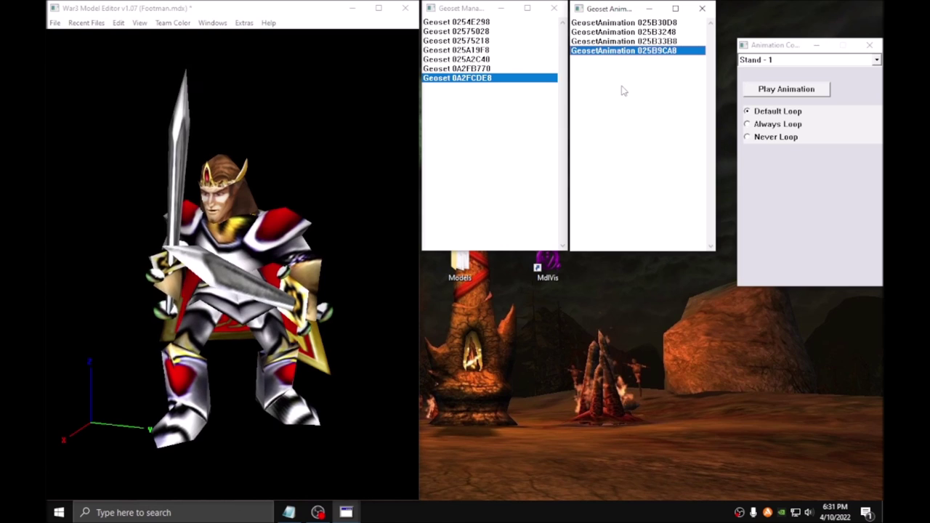
pyautogui.rightClick(622, 90)
pyautogui.click(632, 94)
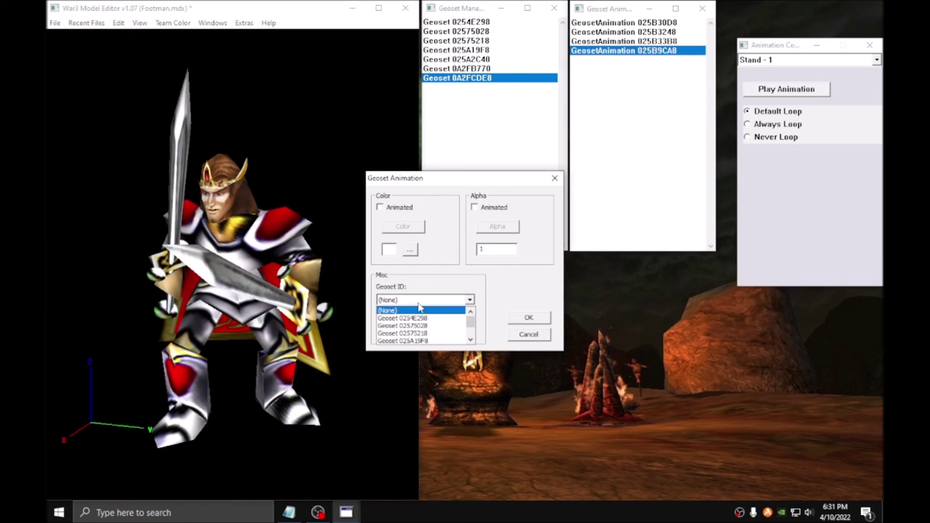
pyautogui.click(421, 341)
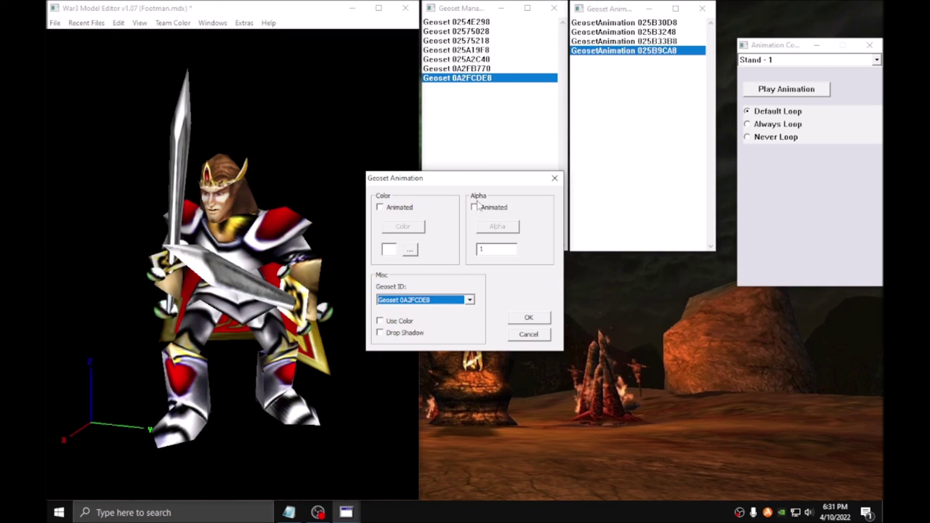
pyautogui.click(486, 223)
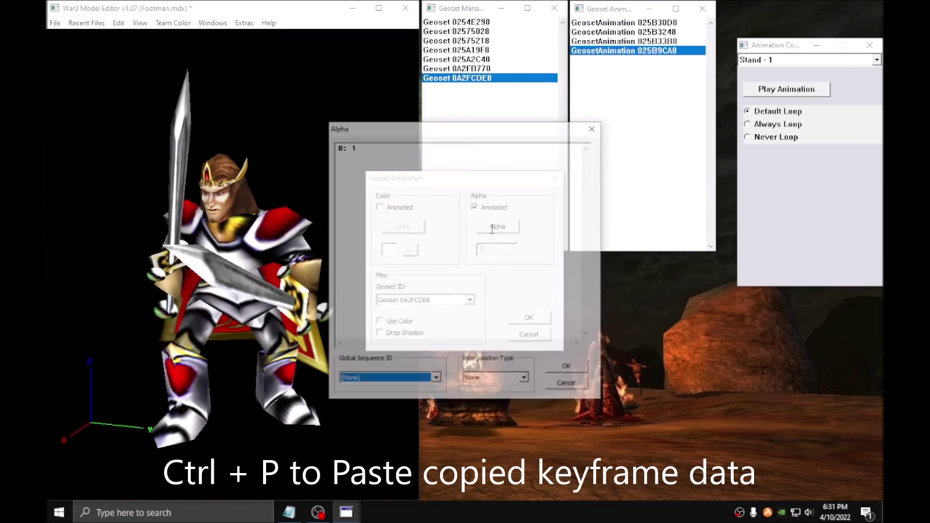
pyautogui.hotkey('ctrl', 'p')
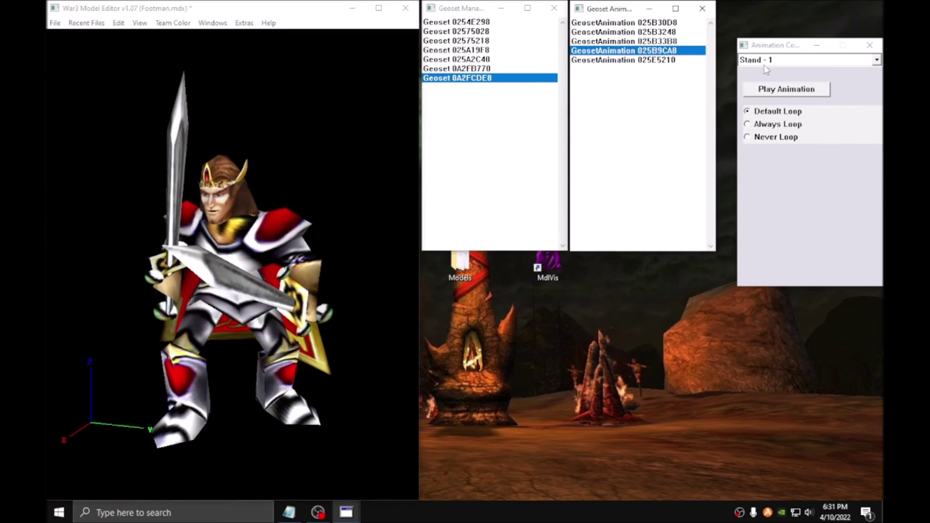
# Step: Preview the Decay Bone animation and inspect the visibility of the cape and crown
pyautogui.click(764, 61)
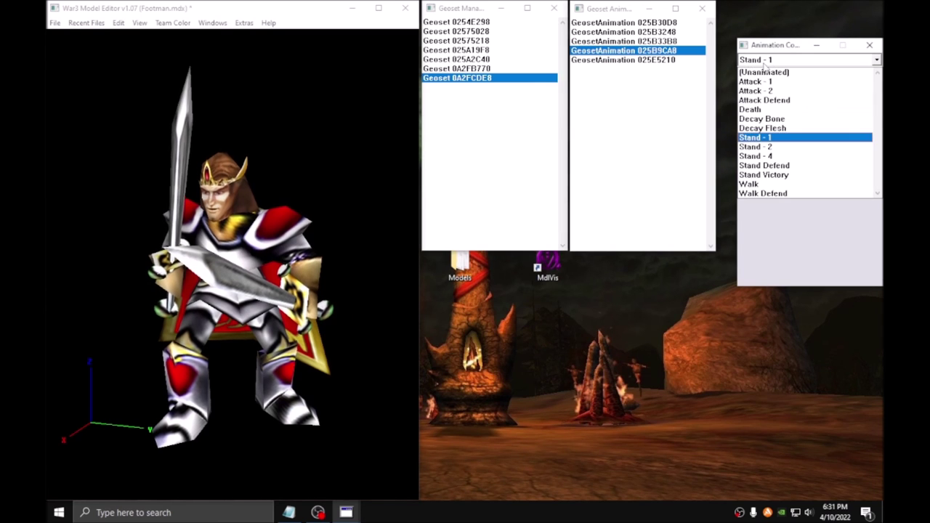
pyautogui.click(773, 120)
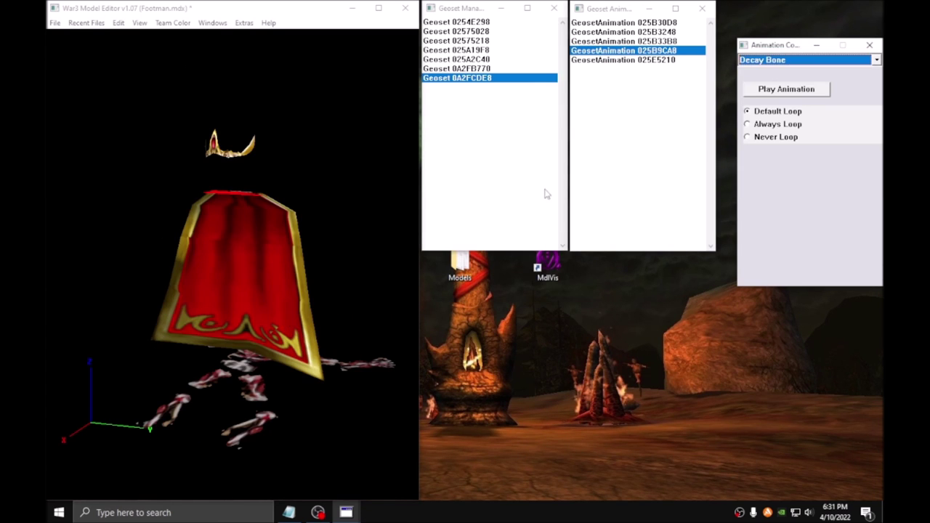
pyautogui.moveTo(347, 259); pyautogui.dragTo(323, 259)
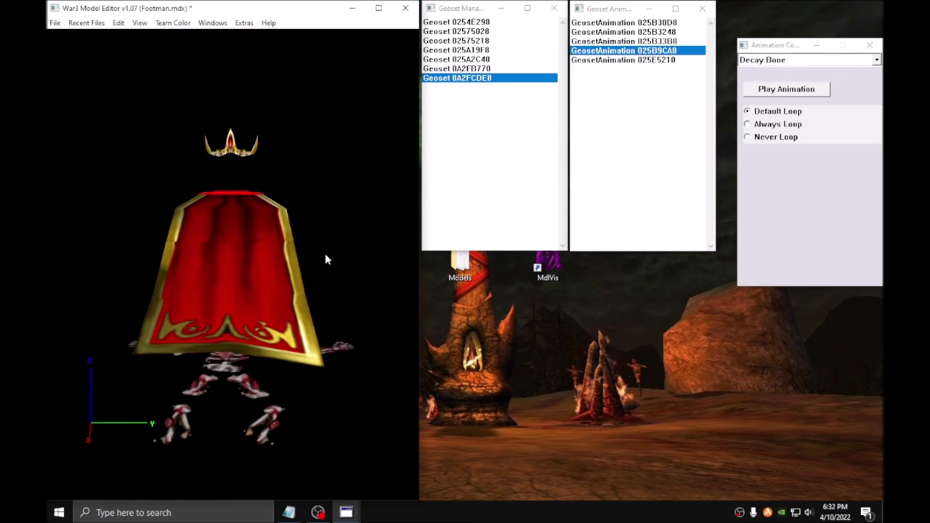
pyautogui.click(255, 239)
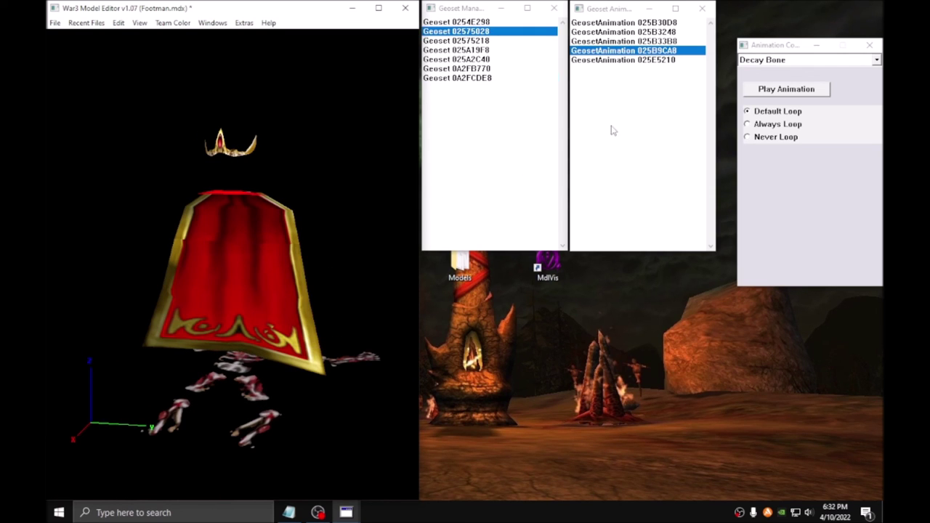
# Step: Create geoset animations for the cape's Geoset 02575028 and the crown's Geoset 02575218 with the copied alpha keyframes, and save the model
pyautogui.rightClick(621, 94)
pyautogui.click(645, 101)
pyautogui.click(474, 208)
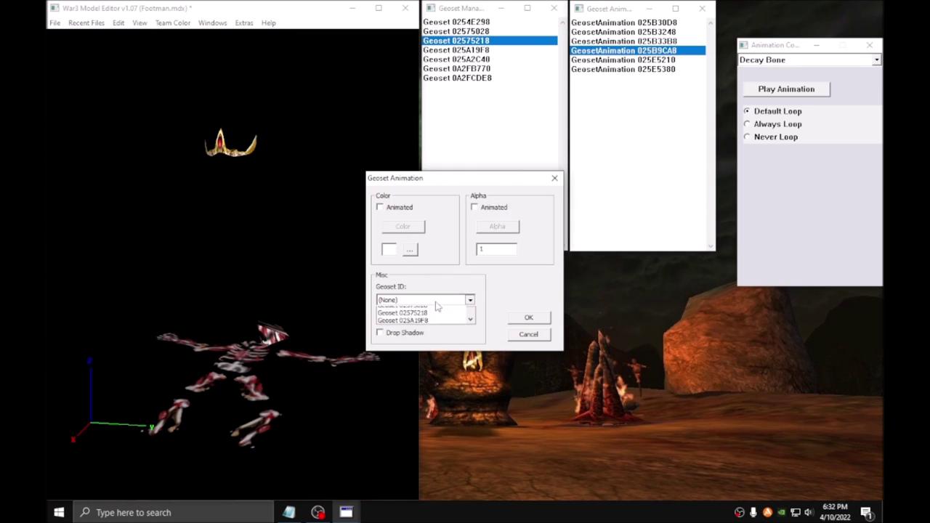
pyautogui.click(497, 226)
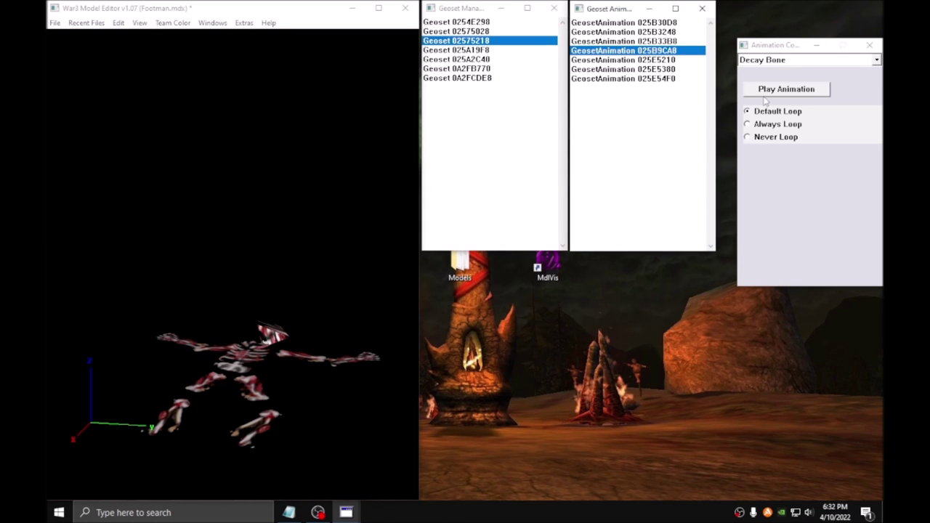
pyautogui.click(54, 23)
pyautogui.click(70, 64)
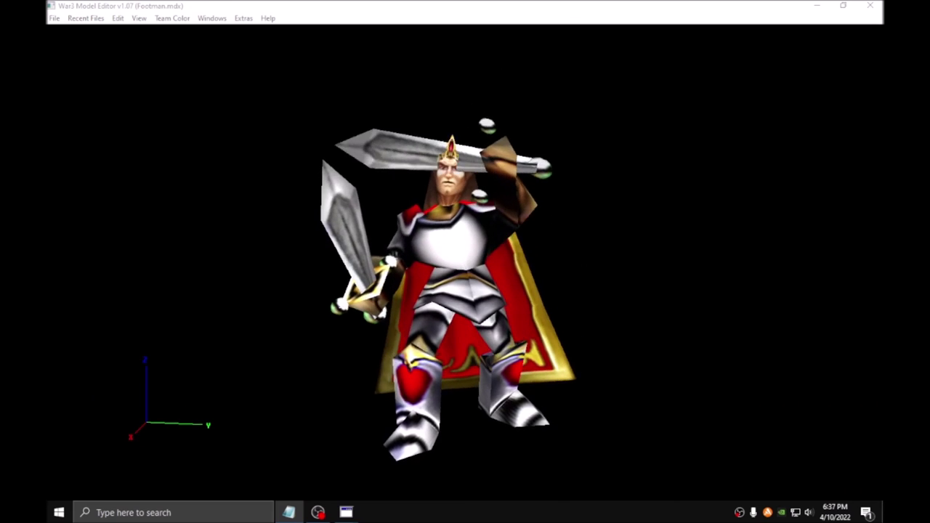